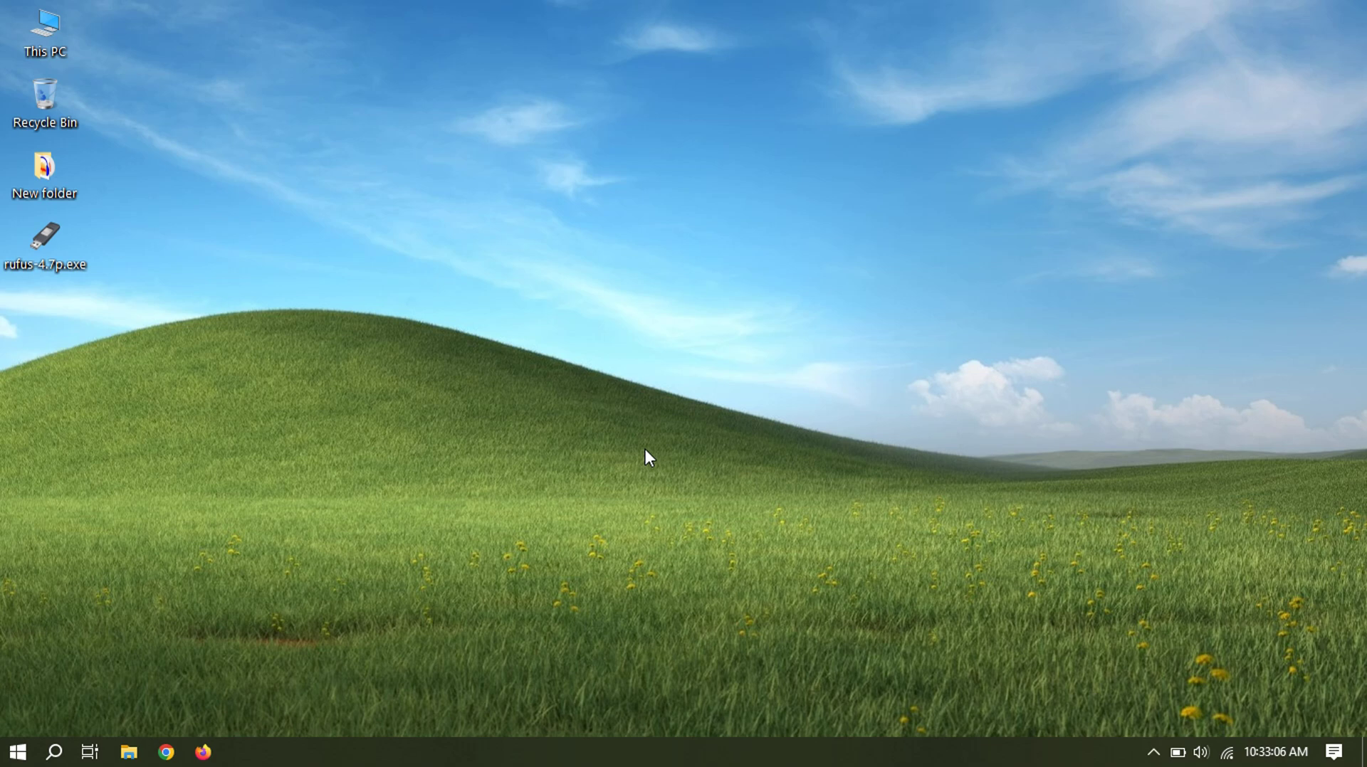
# - Launch rufus-4.7p.exe and choose the SanDisk (G:) drive as the target device
pyautogui.doubleClick(43, 236)
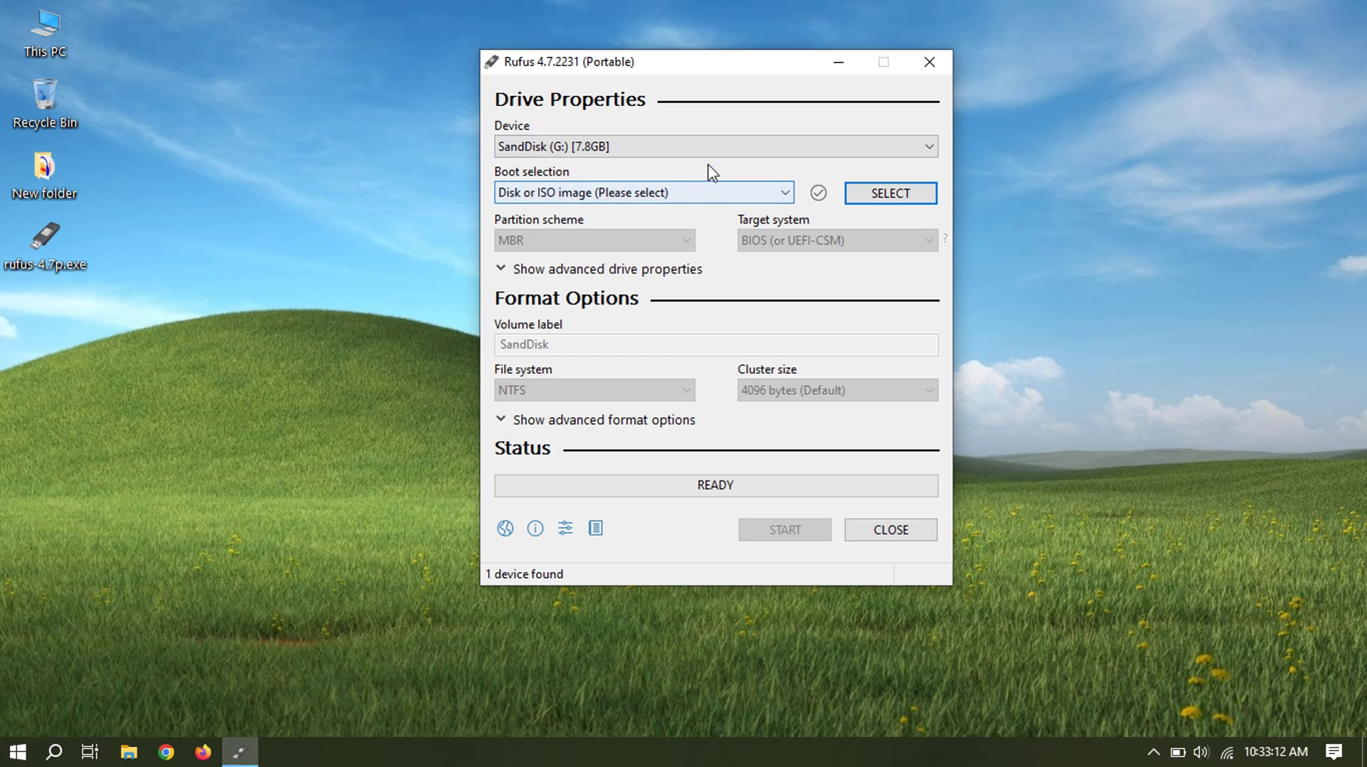
pyautogui.click(704, 142)
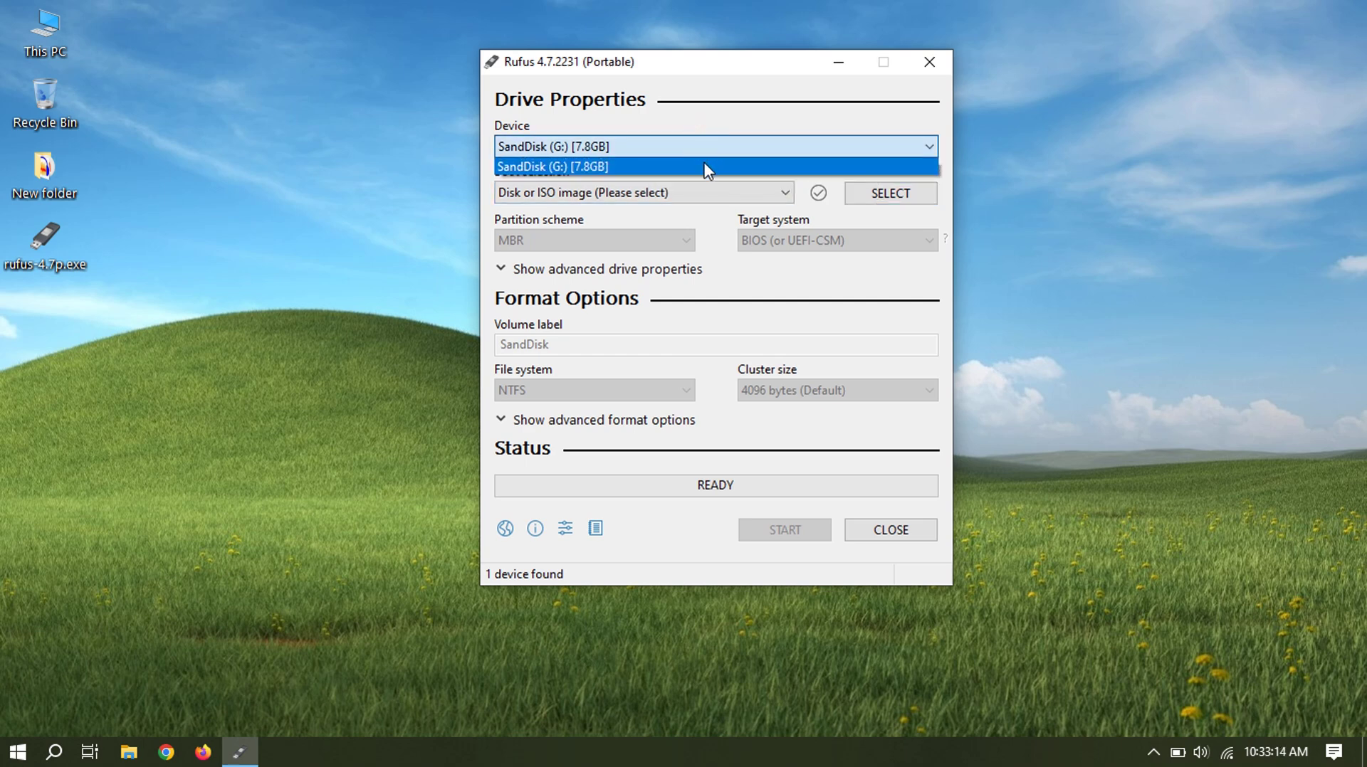
pyautogui.click(707, 168)
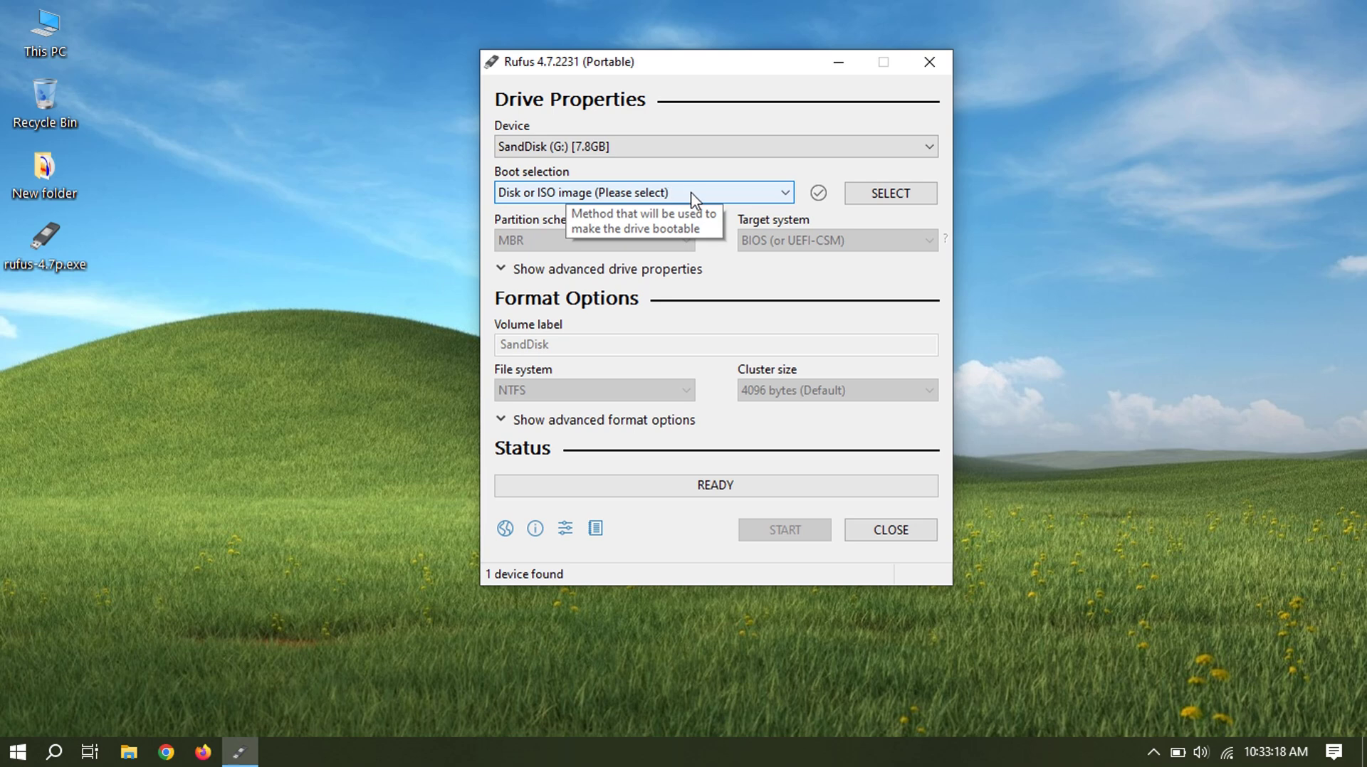
# - Set the boot selection to a disk or ISO image and load WIN10-22h2-build-19045.iso from the Downloads folder
pyautogui.click(694, 199)
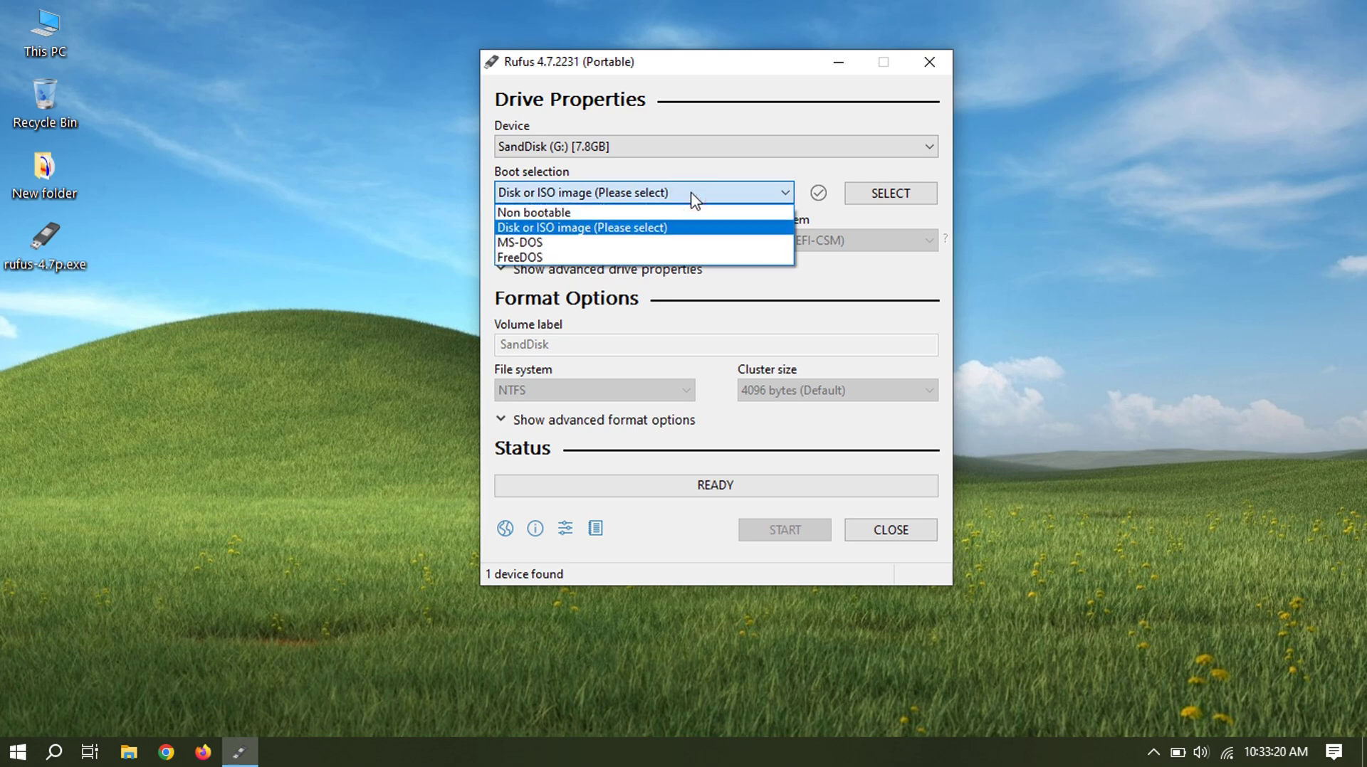
pyautogui.click(667, 227)
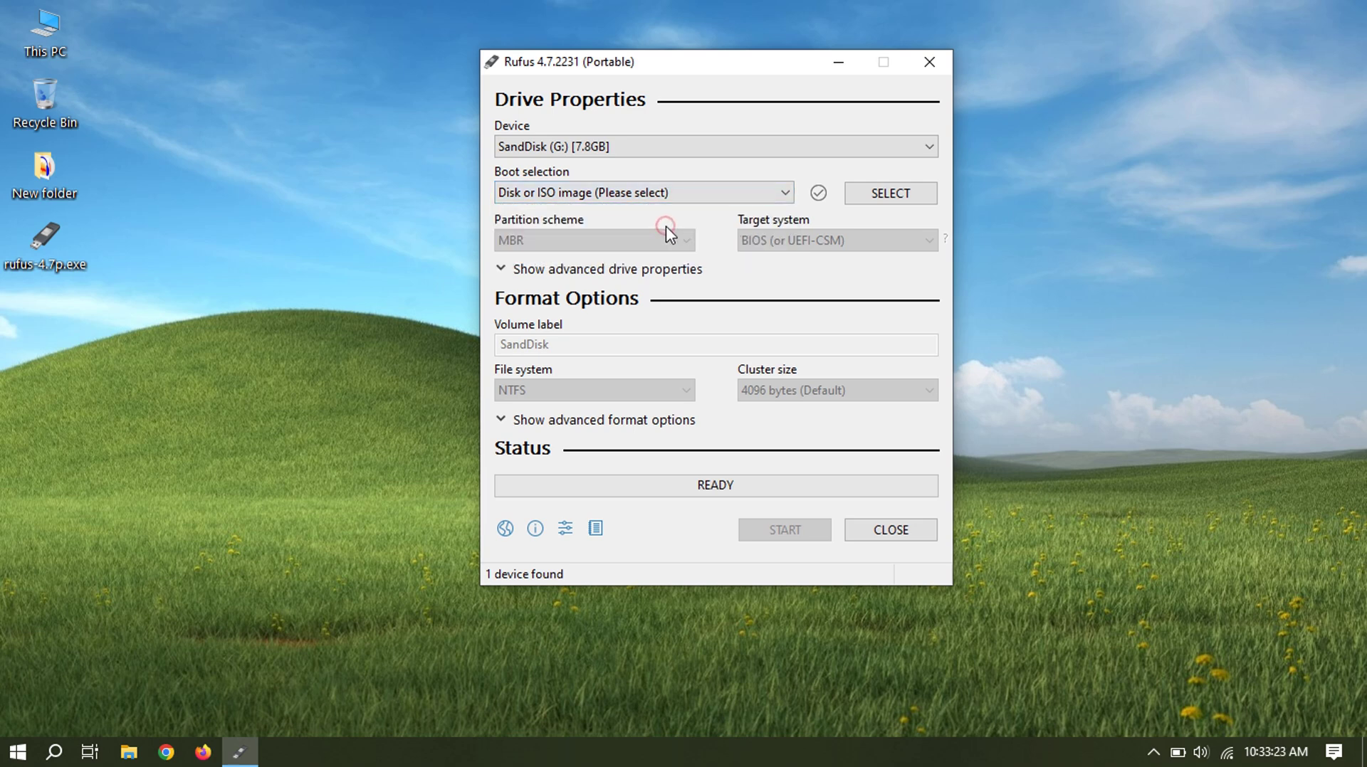
pyautogui.click(881, 197)
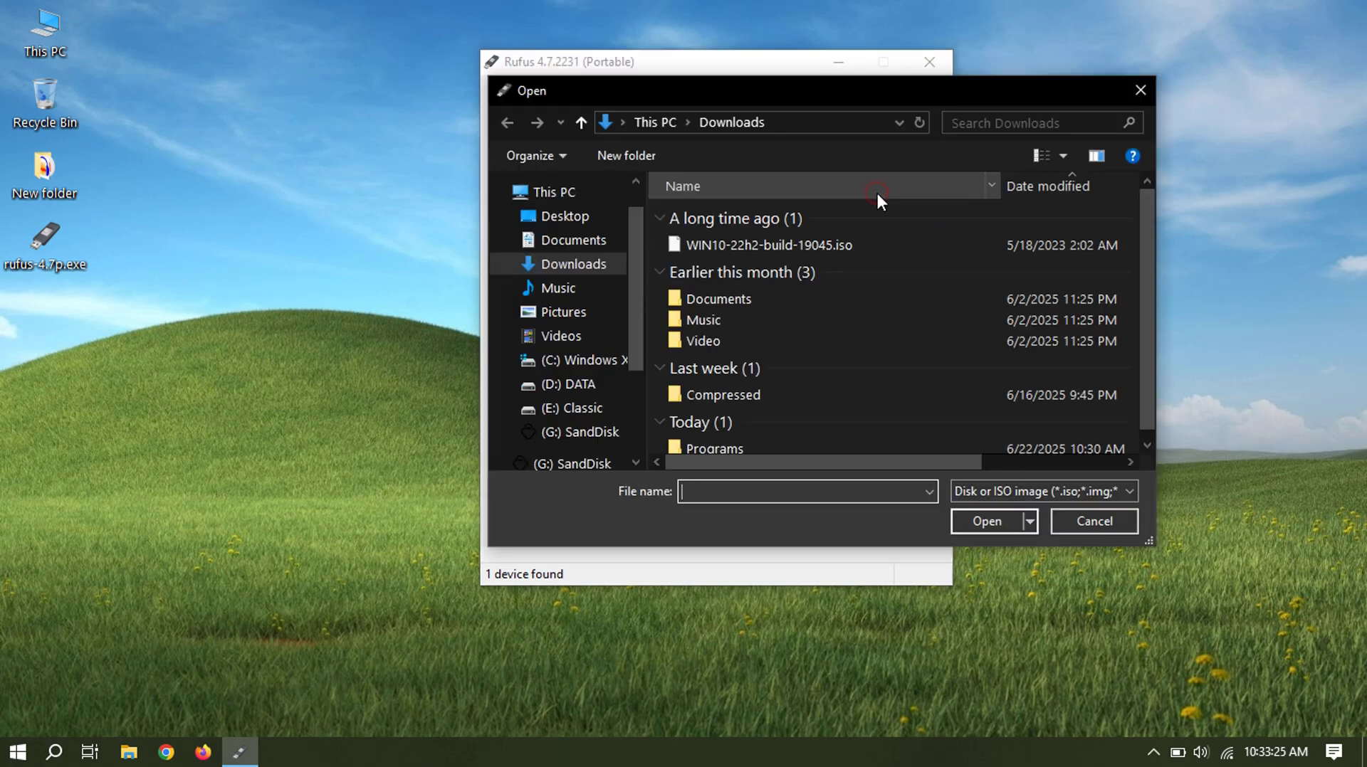
pyautogui.click(577, 266)
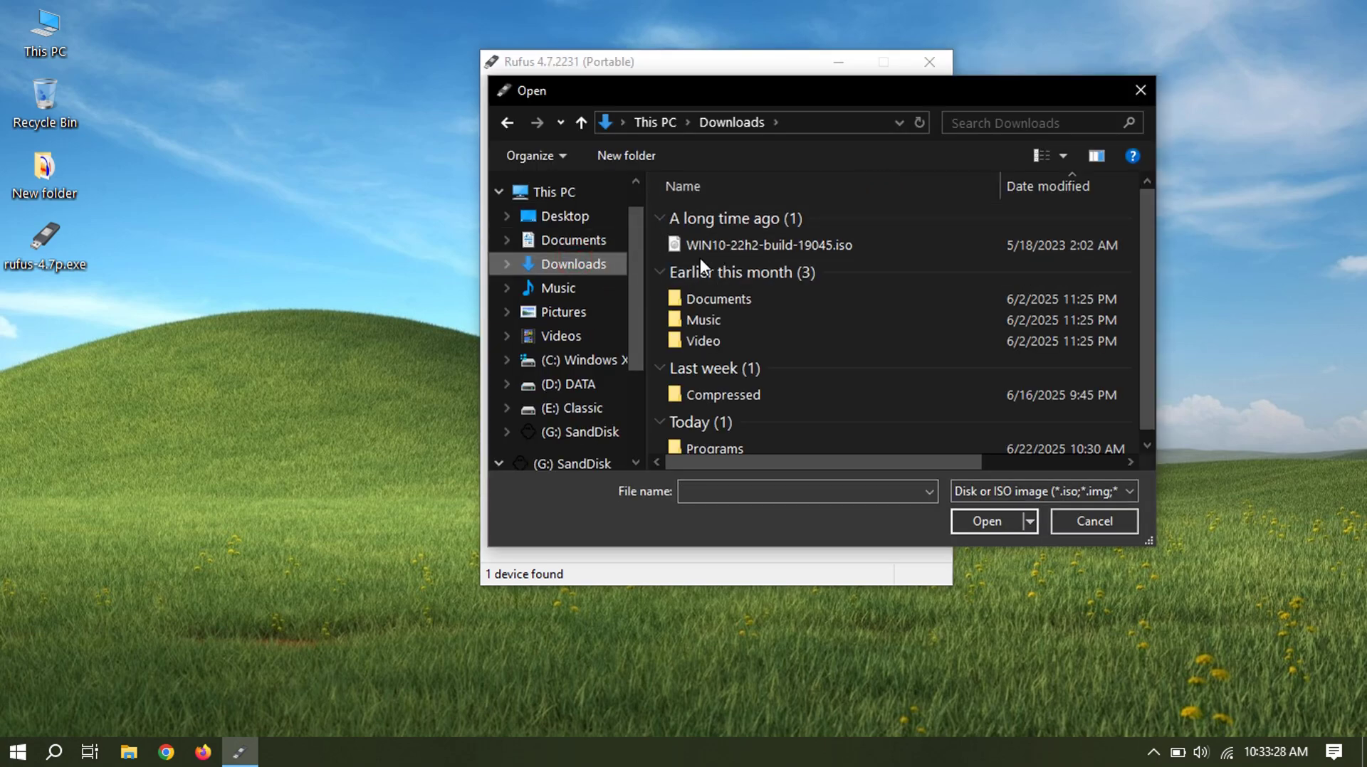
pyautogui.click(809, 246)
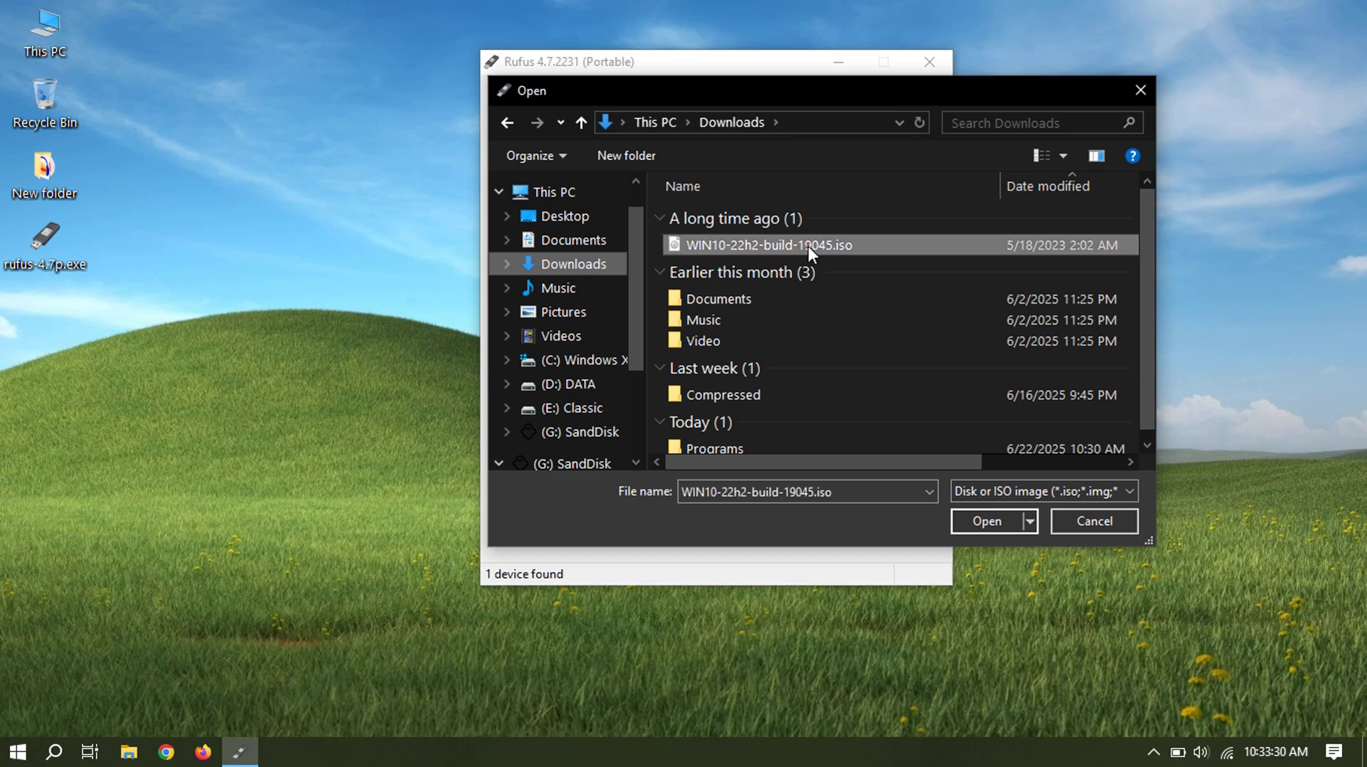
pyautogui.click(974, 520)
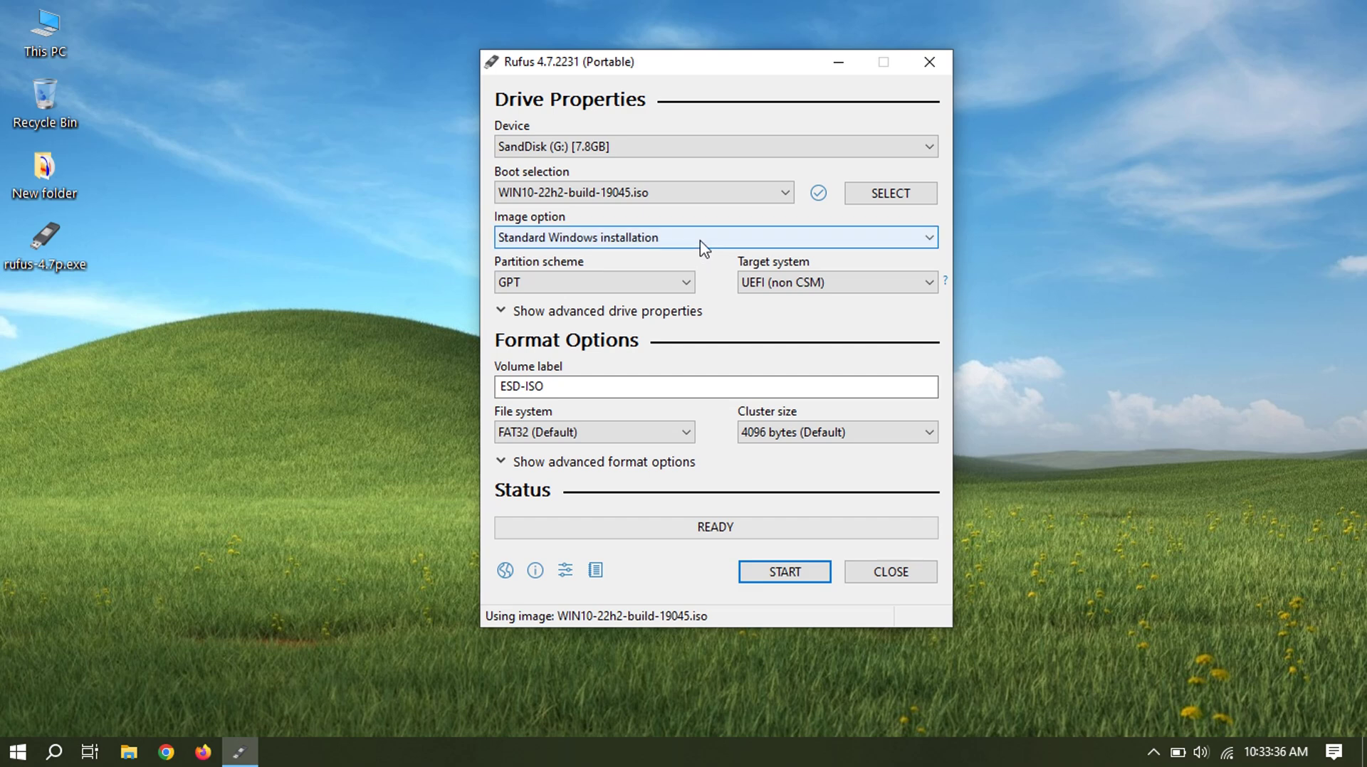
# - Keep the Standard Windows installation image option and set the partition scheme to MBR
pyautogui.click(699, 239)
pyautogui.click(699, 242)
pyautogui.click(670, 285)
pyautogui.click(668, 312)
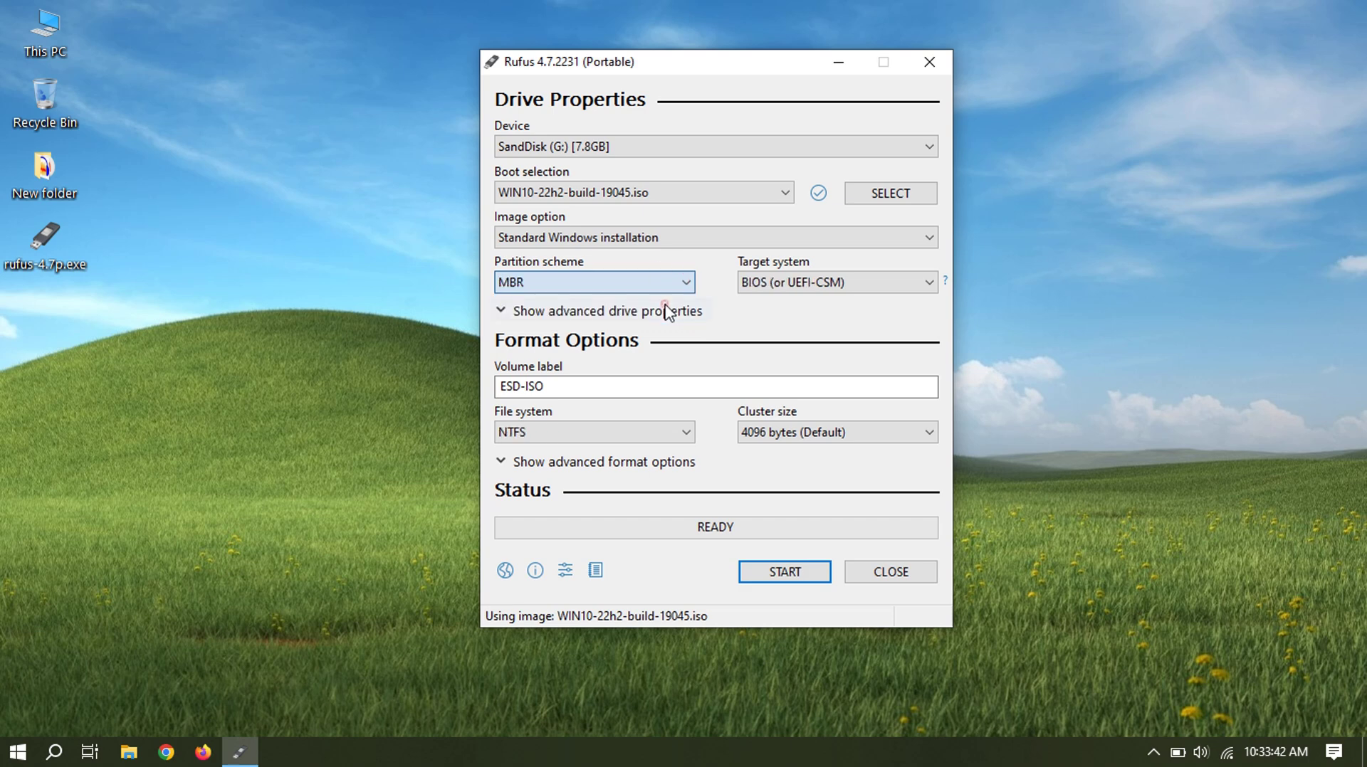
pyautogui.click(675, 281)
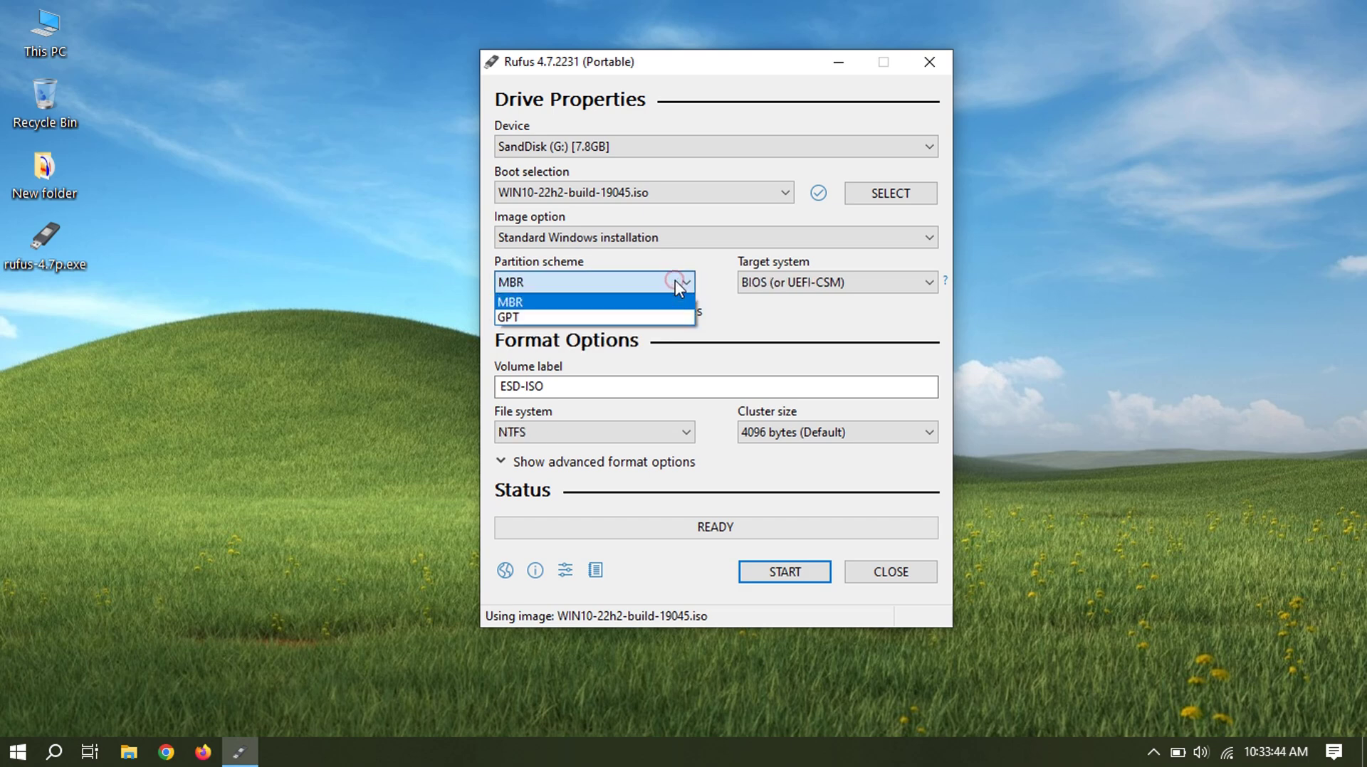
pyautogui.click(669, 316)
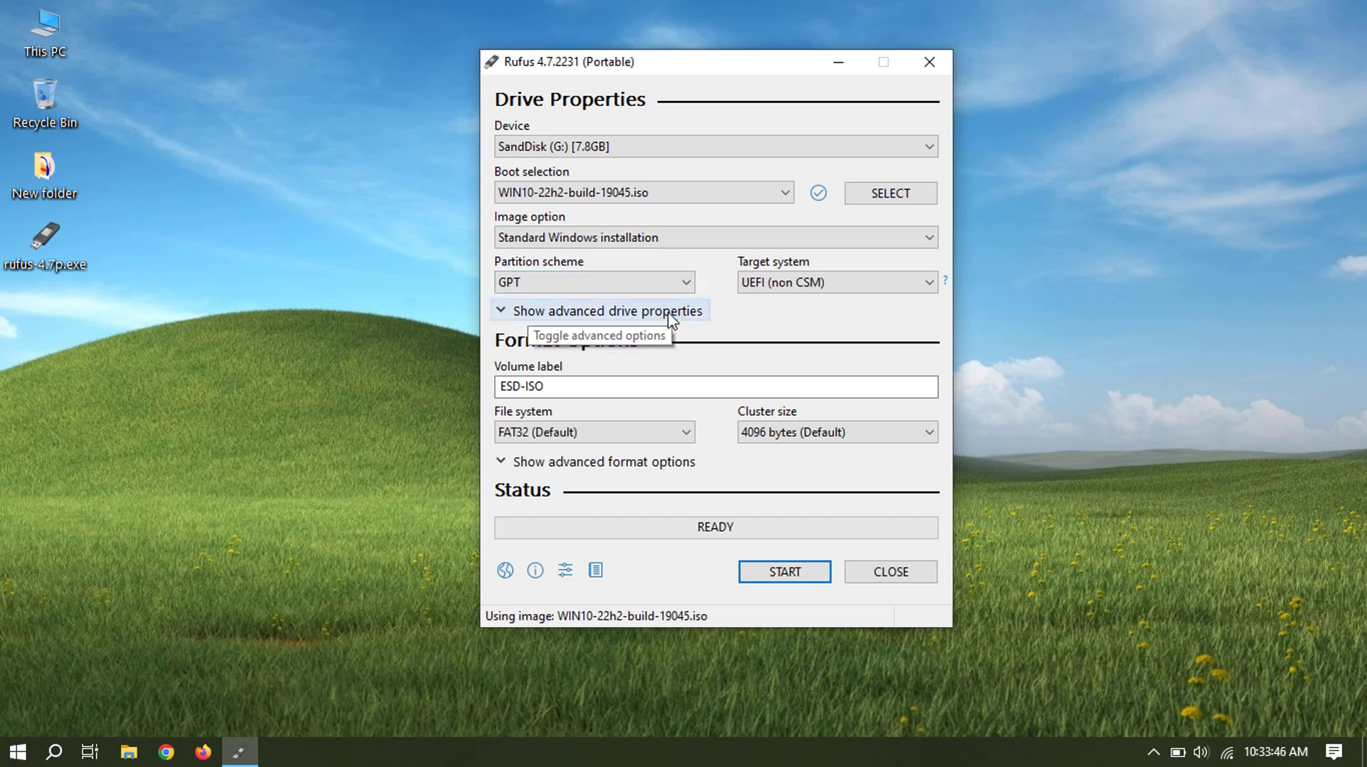
pyautogui.click(668, 288)
pyautogui.click(666, 298)
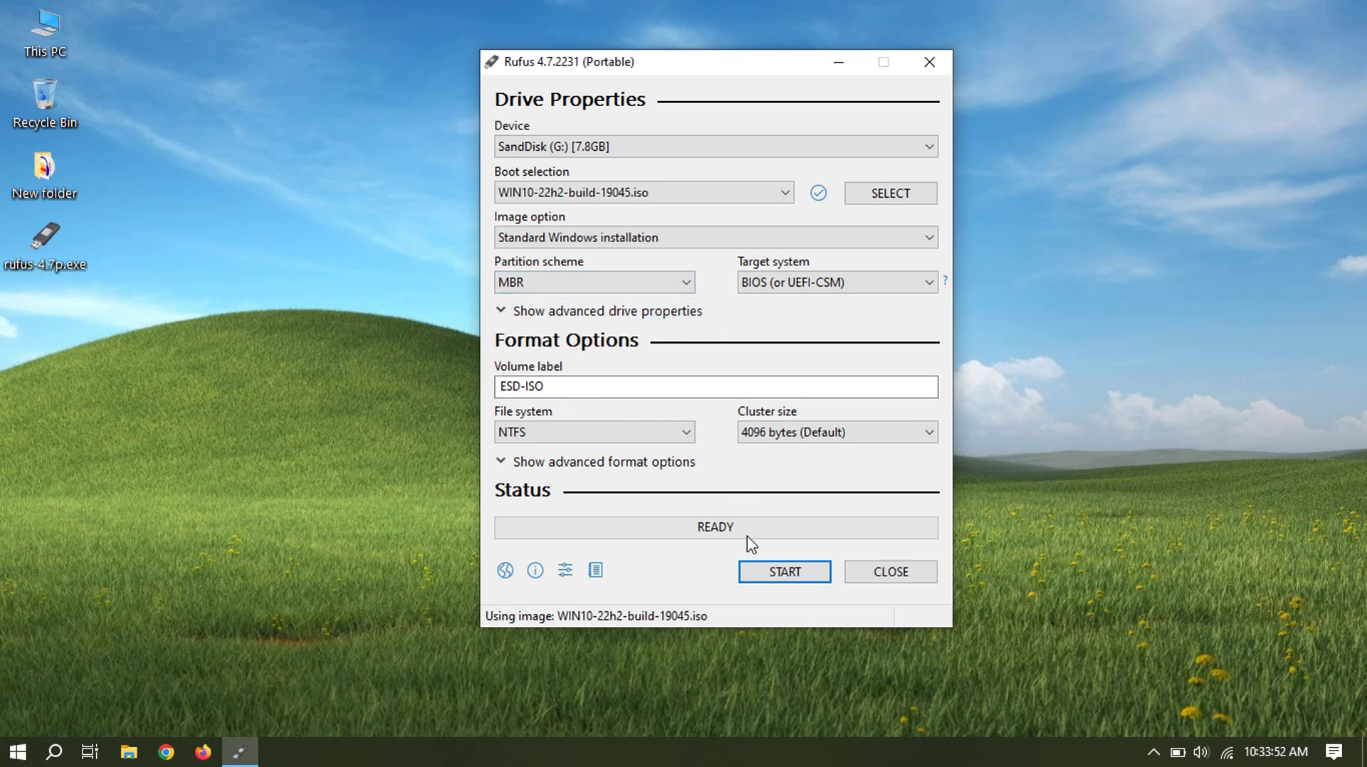
# - Write the image to the USB drive without Windows customizations, accepting the erasure of its data, and close Rufus
pyautogui.click(760, 576)
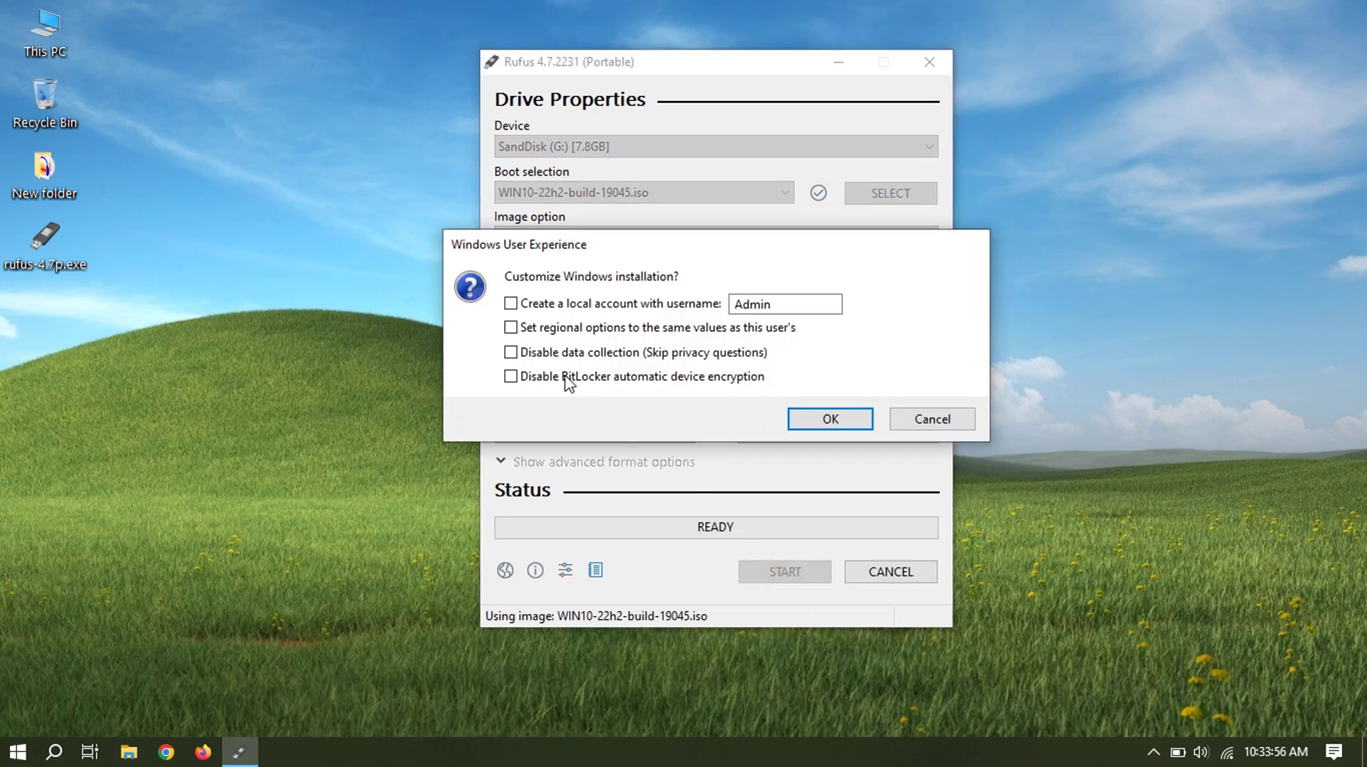
pyautogui.click(810, 425)
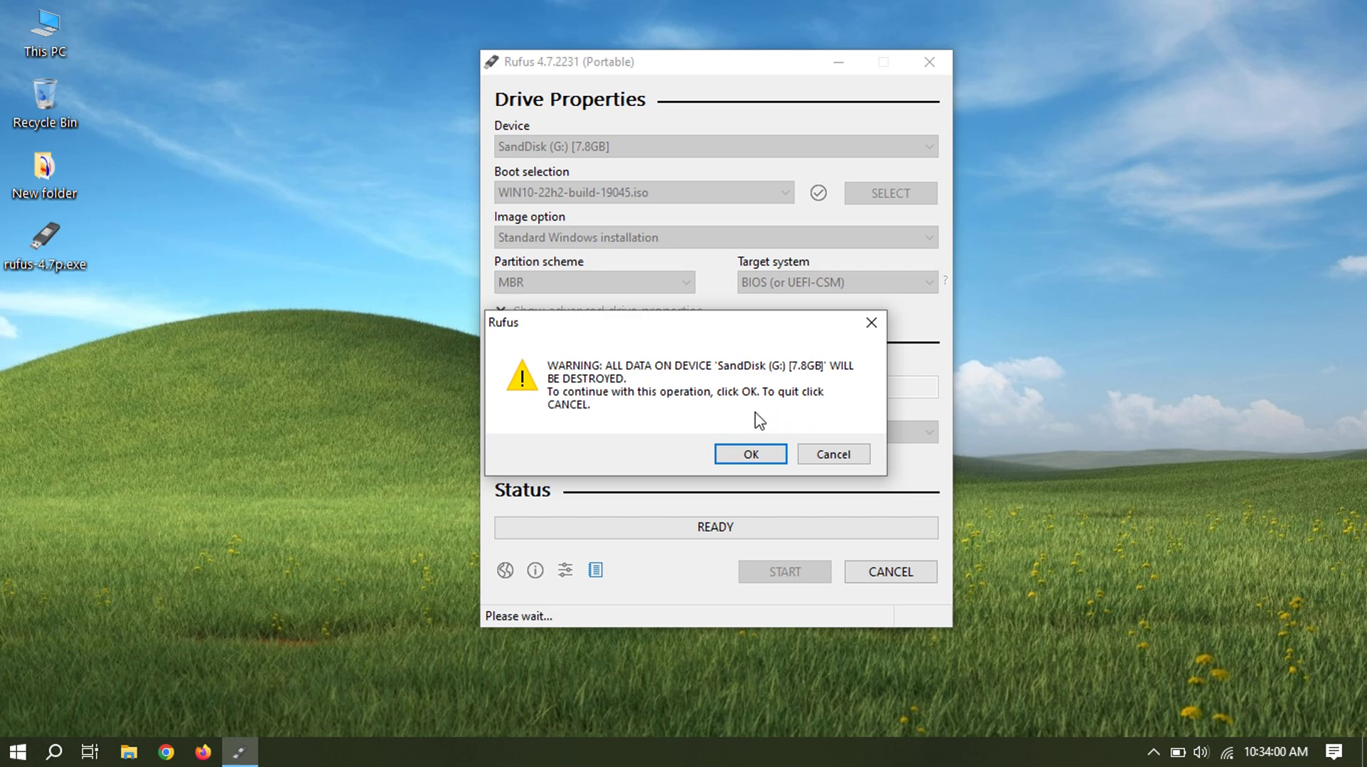
pyautogui.click(730, 455)
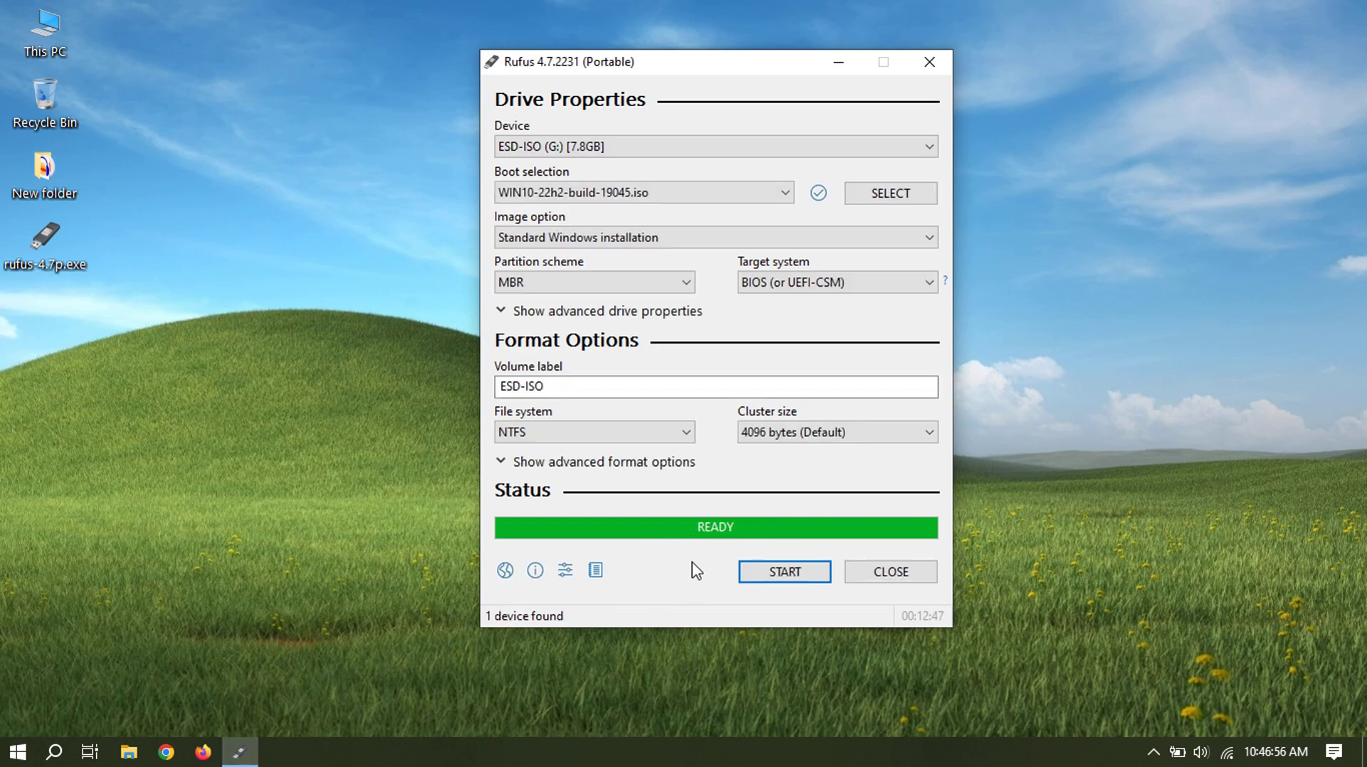
pyautogui.click(880, 570)
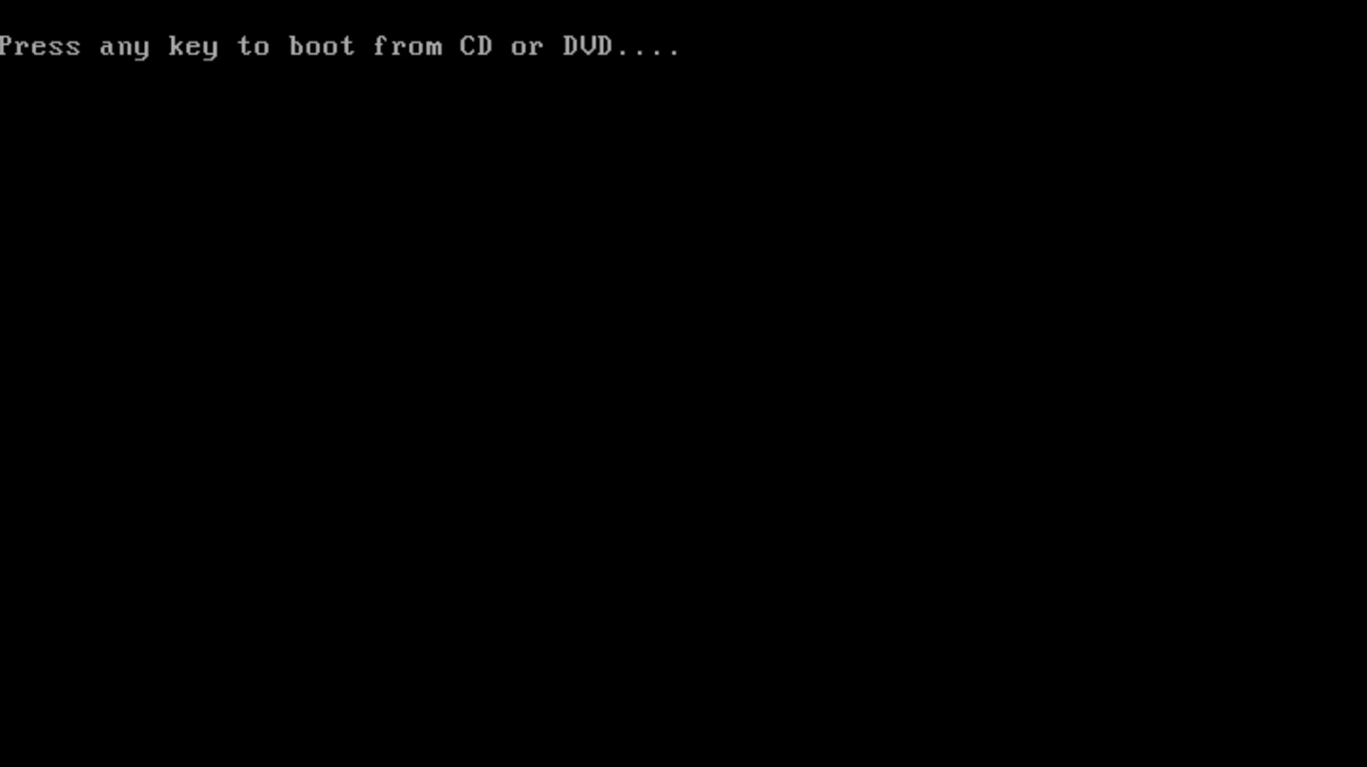
# - Boot from the installation media and proceed with English (United States) for language and formats and the US keyboard
pyautogui.press('Return')
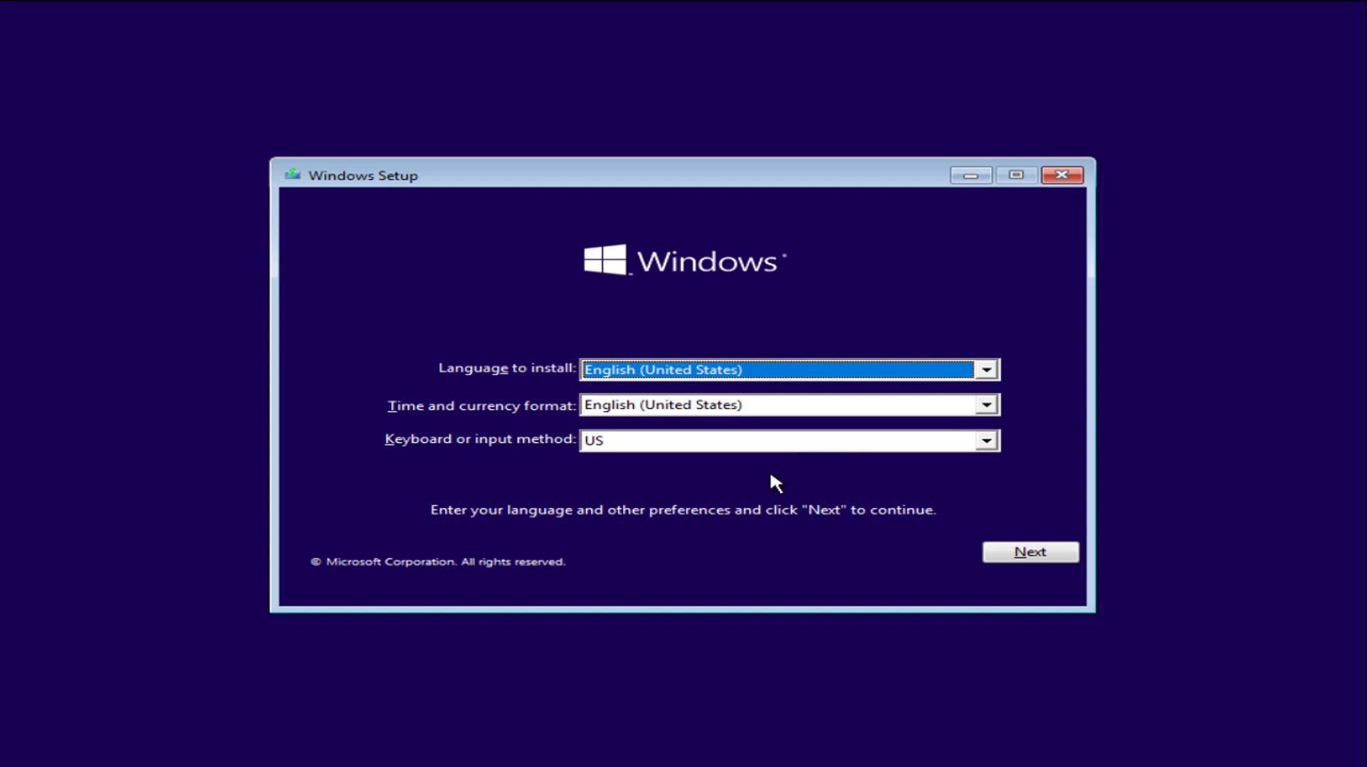
pyautogui.click(985, 405)
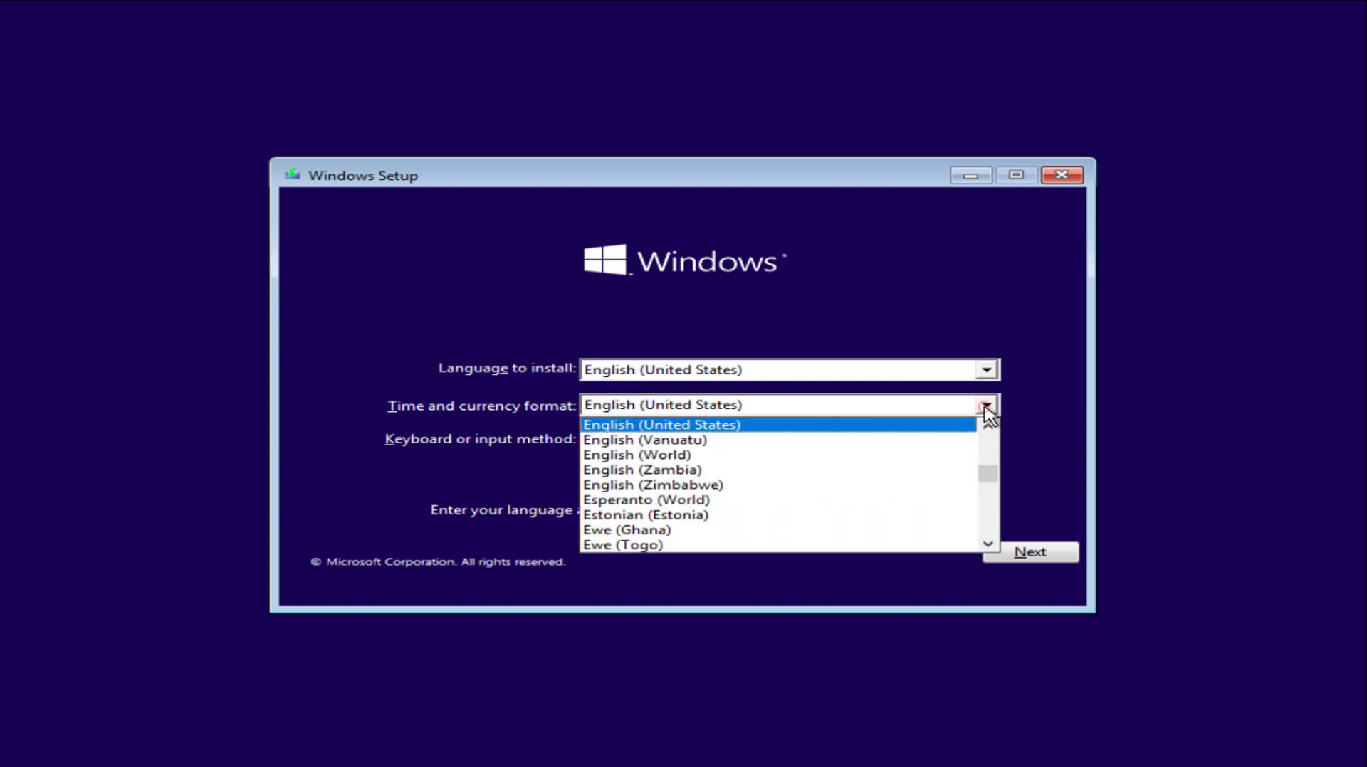
pyautogui.click(986, 405)
pyautogui.click(986, 369)
pyautogui.click(986, 370)
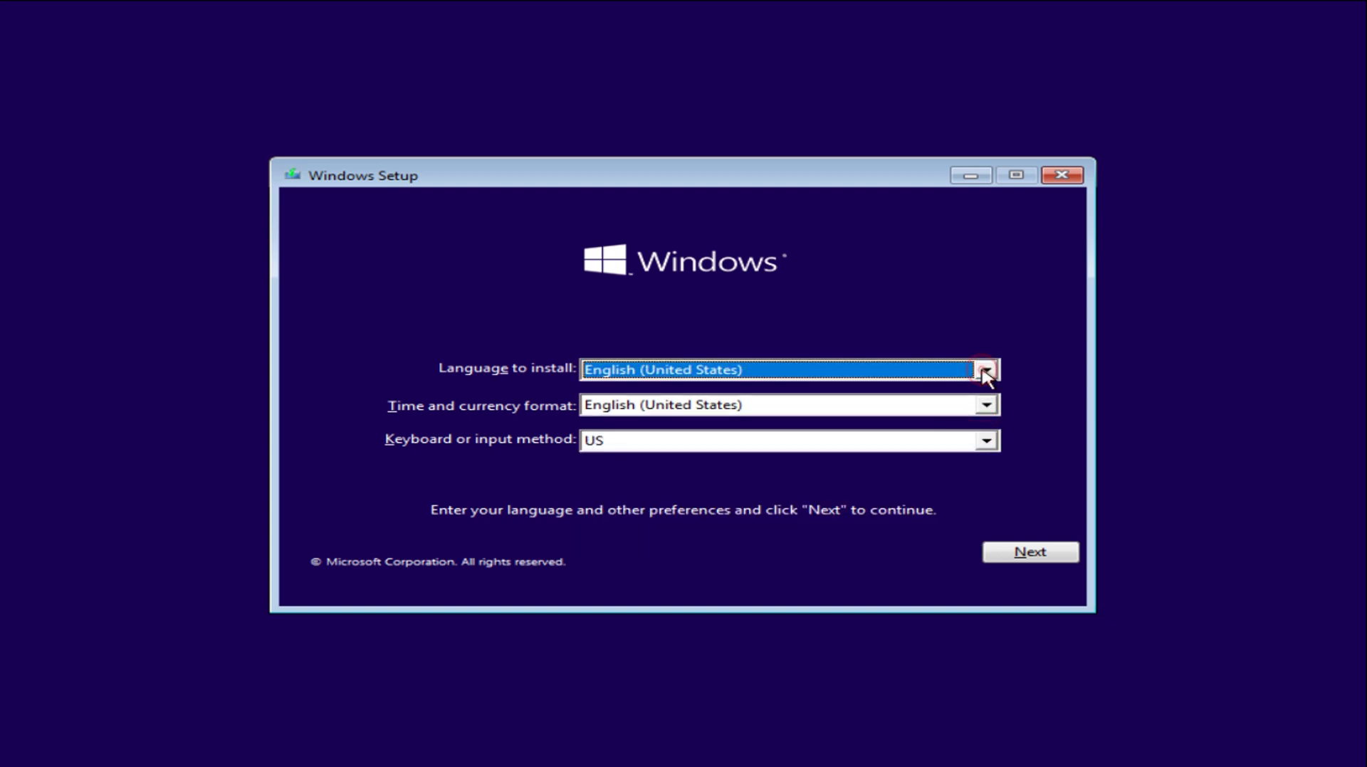
pyautogui.click(986, 440)
pyautogui.click(986, 441)
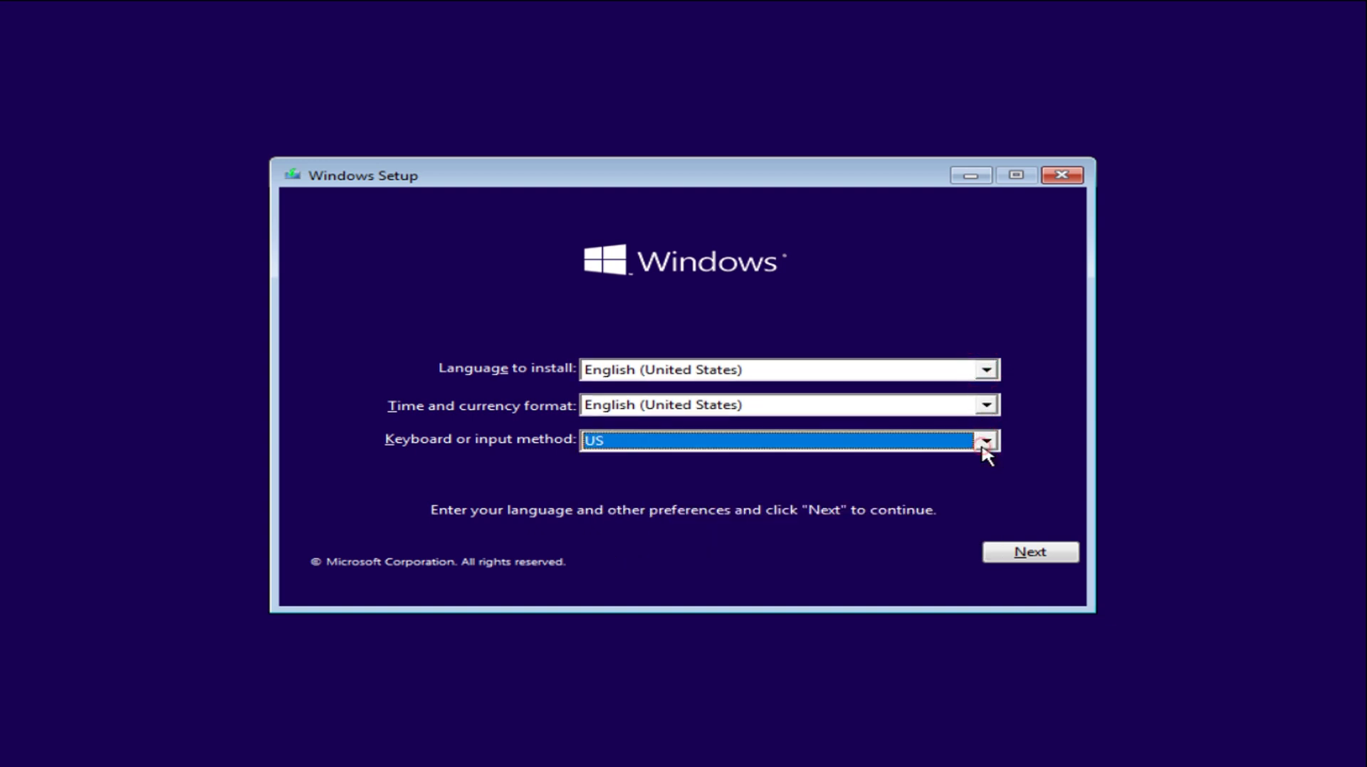
pyautogui.click(1018, 554)
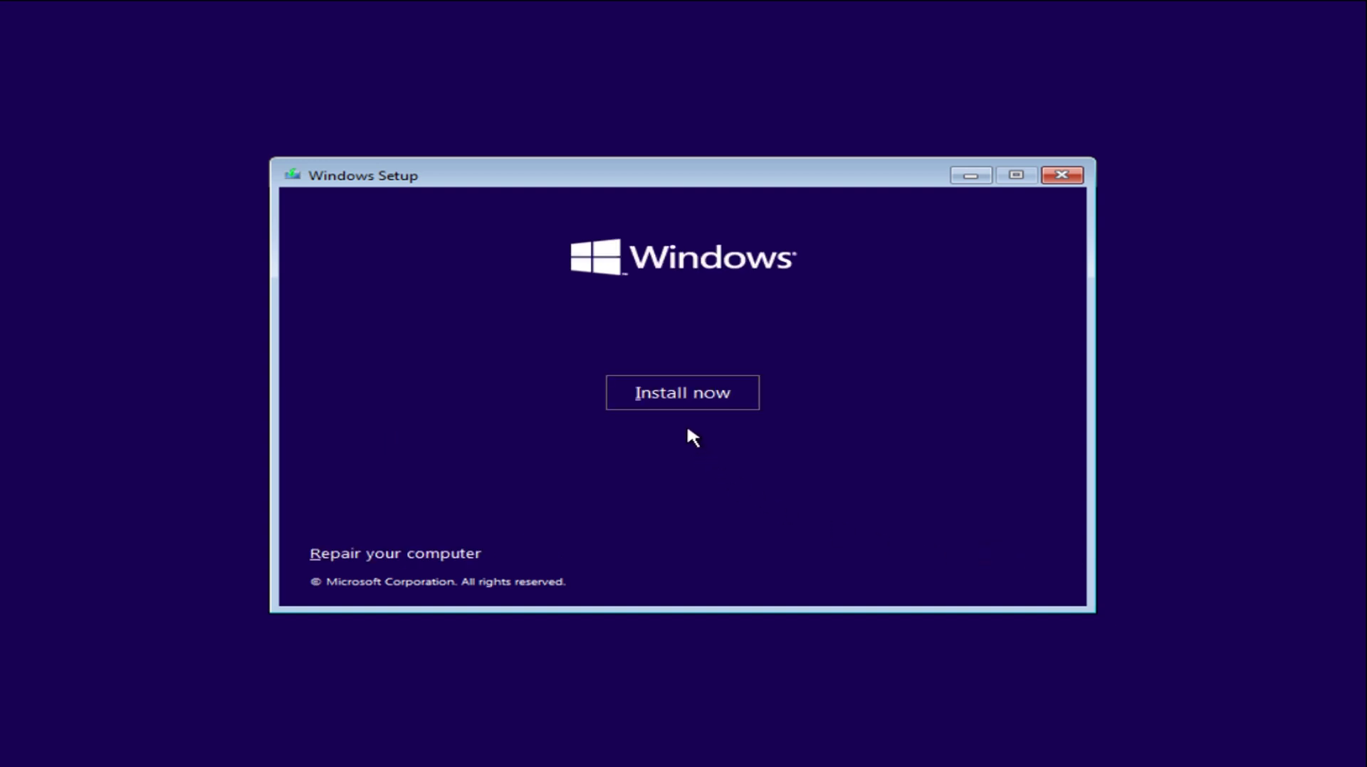
# - Start the Windows installation without a product key and choose the Windows 10 Pro edition
pyautogui.click(682, 390)
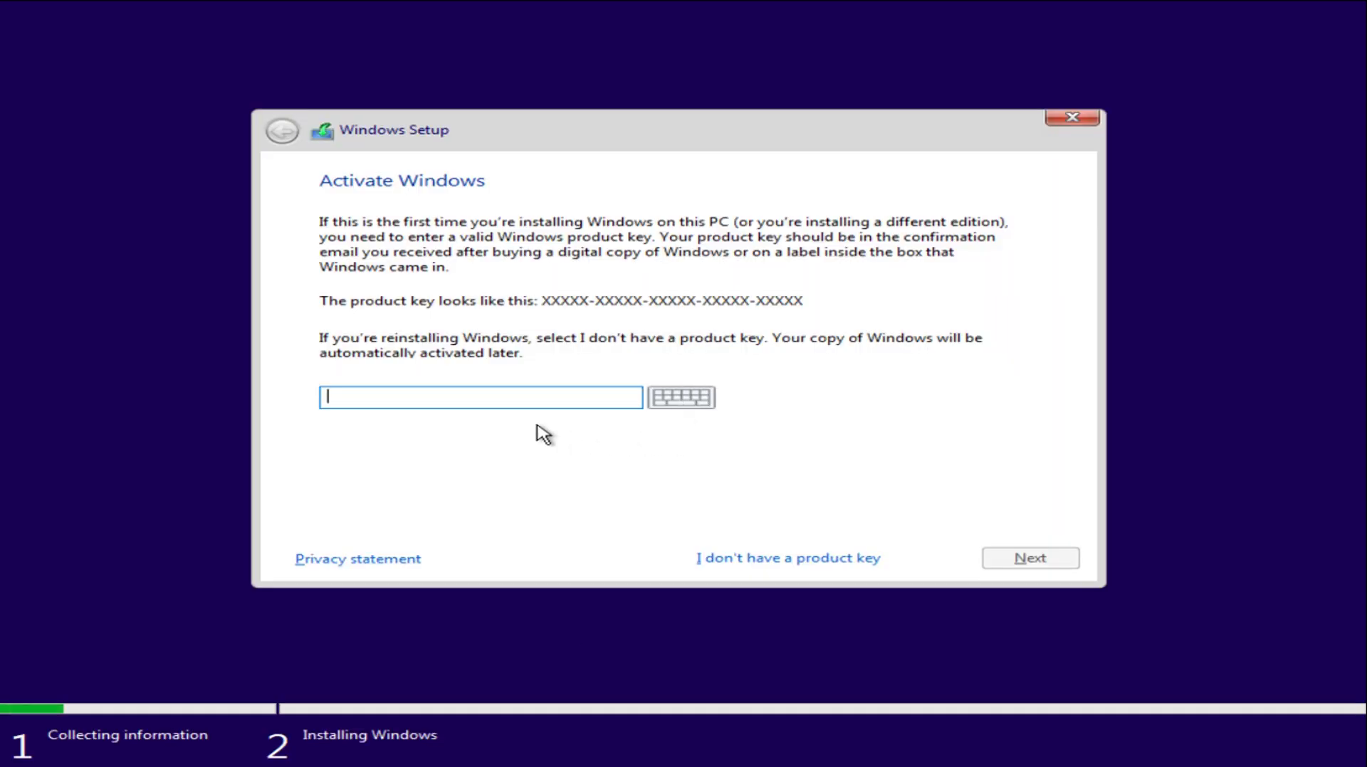
pyautogui.click(799, 561)
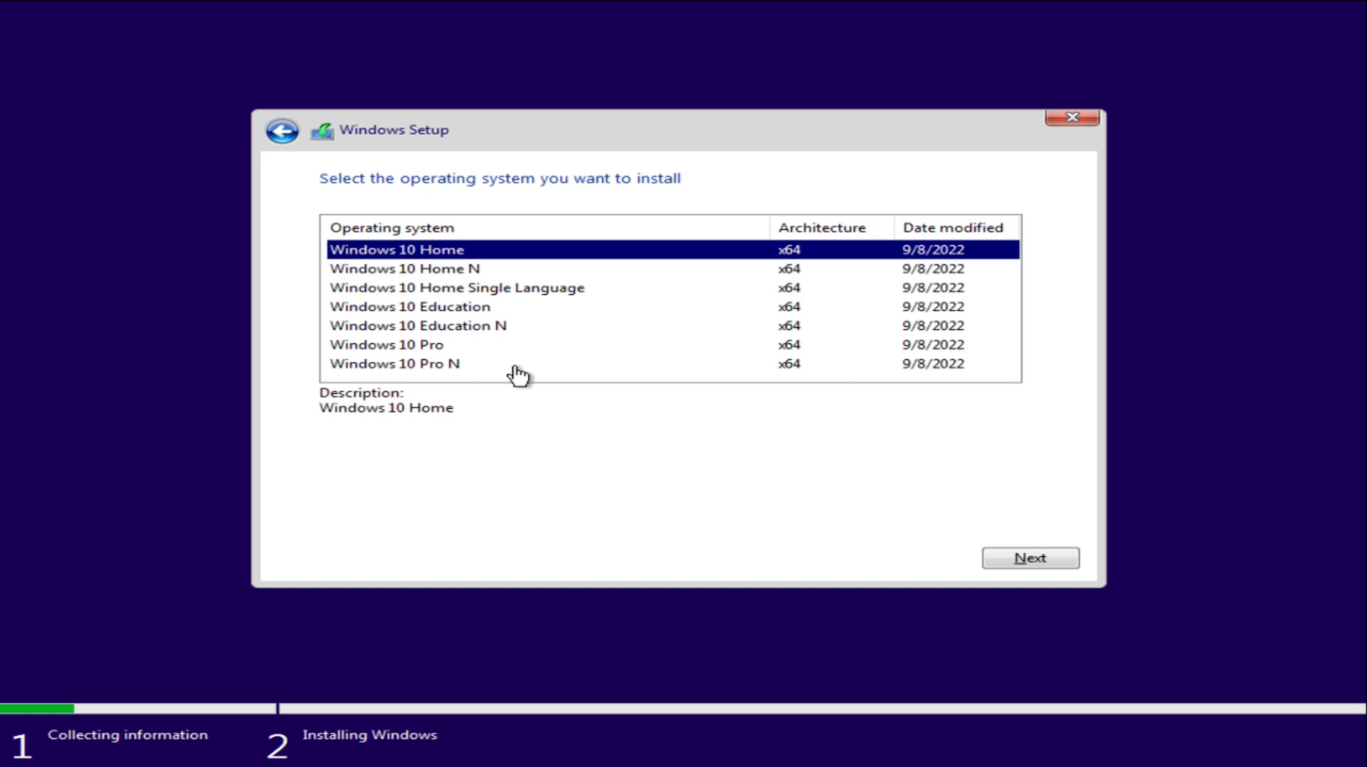
pyautogui.click(437, 347)
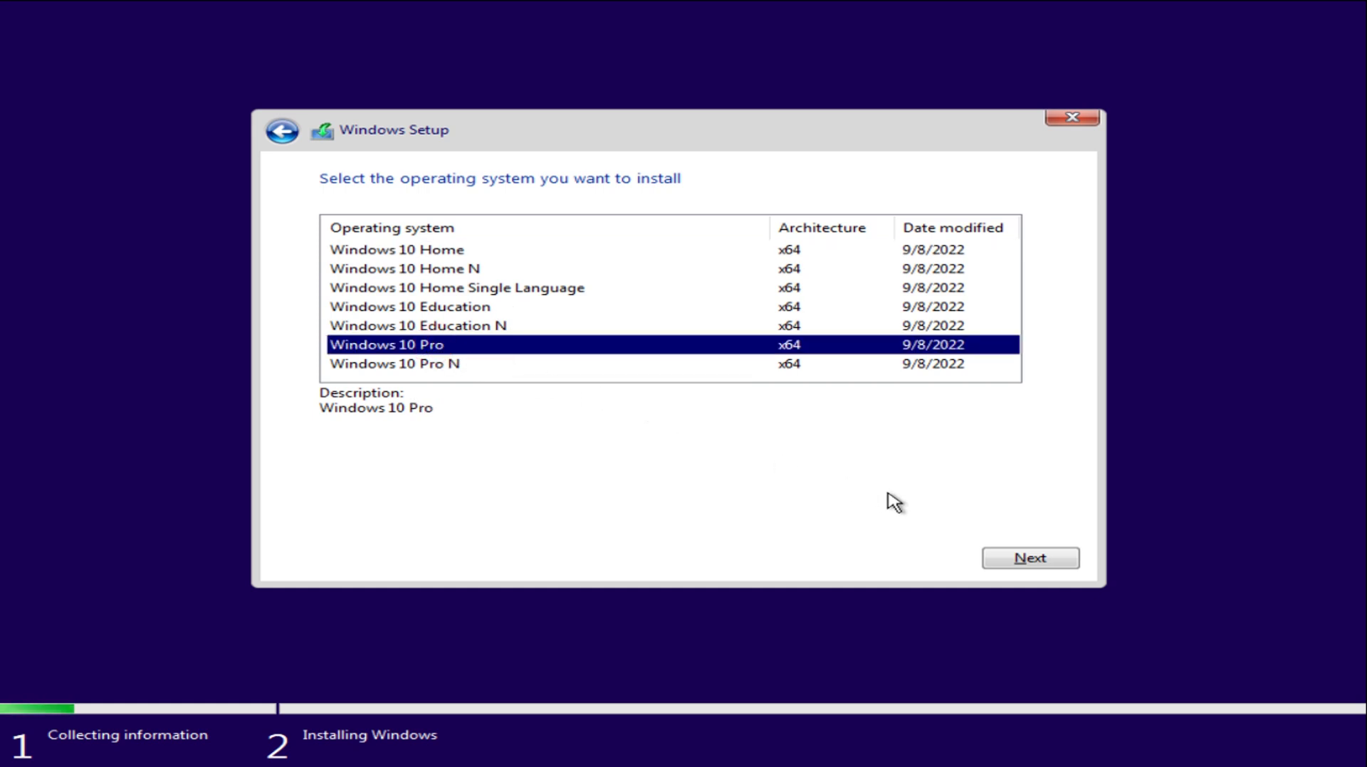
pyautogui.click(1028, 560)
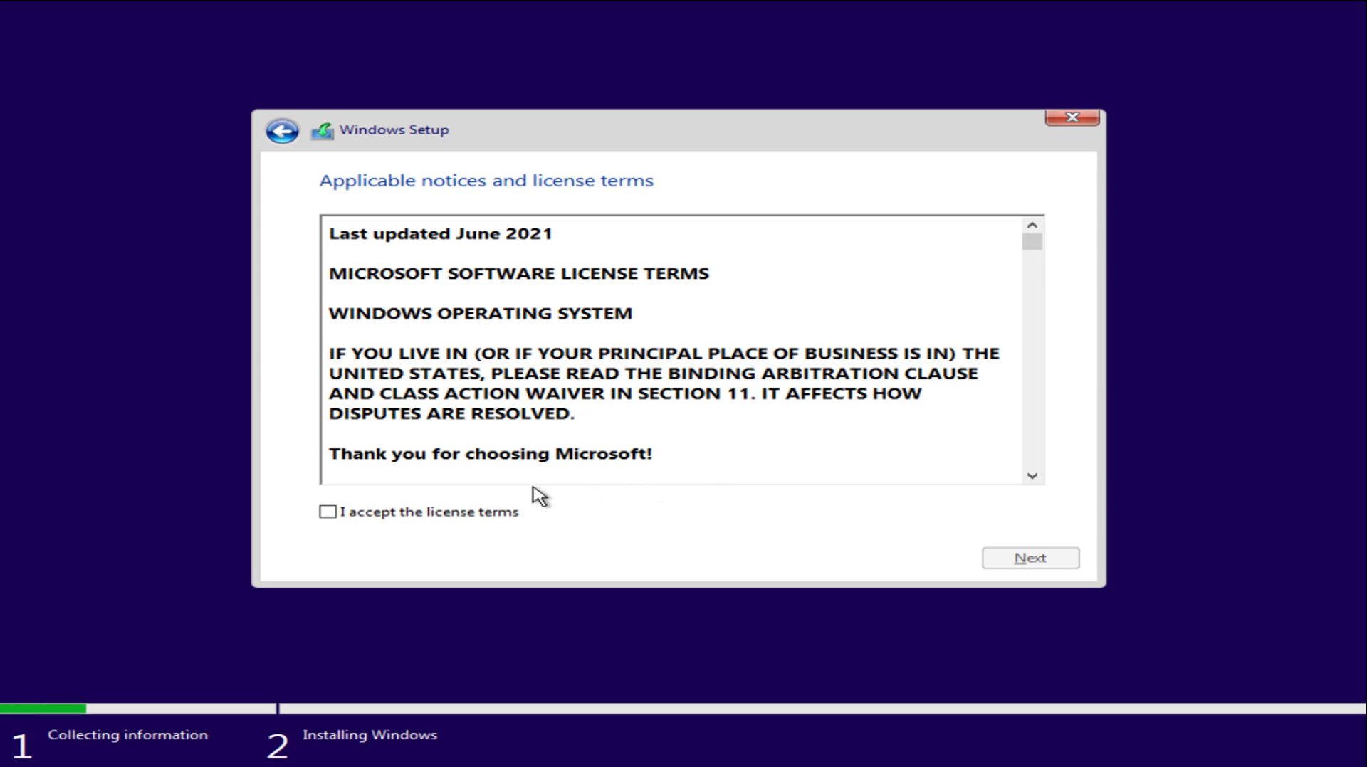
# - Accept the license terms and choose the custom installation type that installs Windows only
pyautogui.scroll(-4, 511, 409)
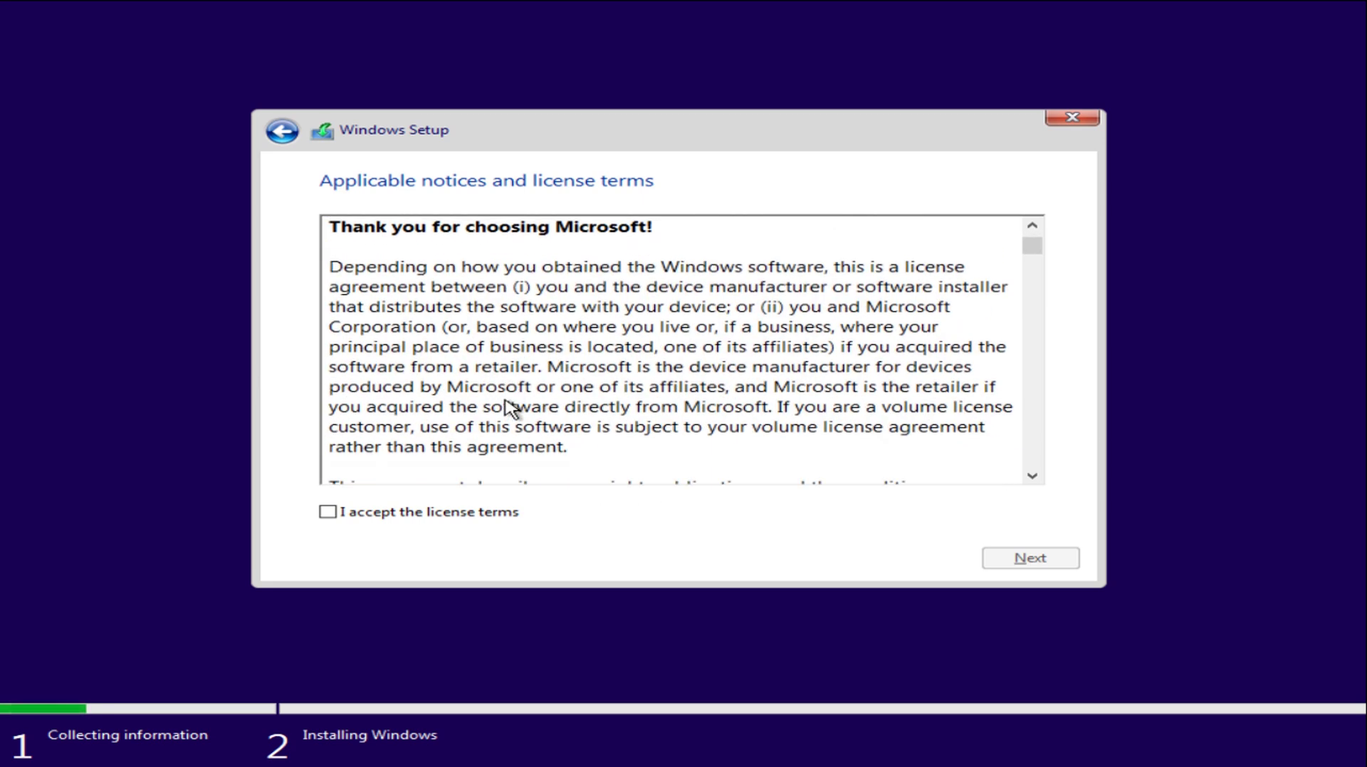
pyautogui.click(327, 513)
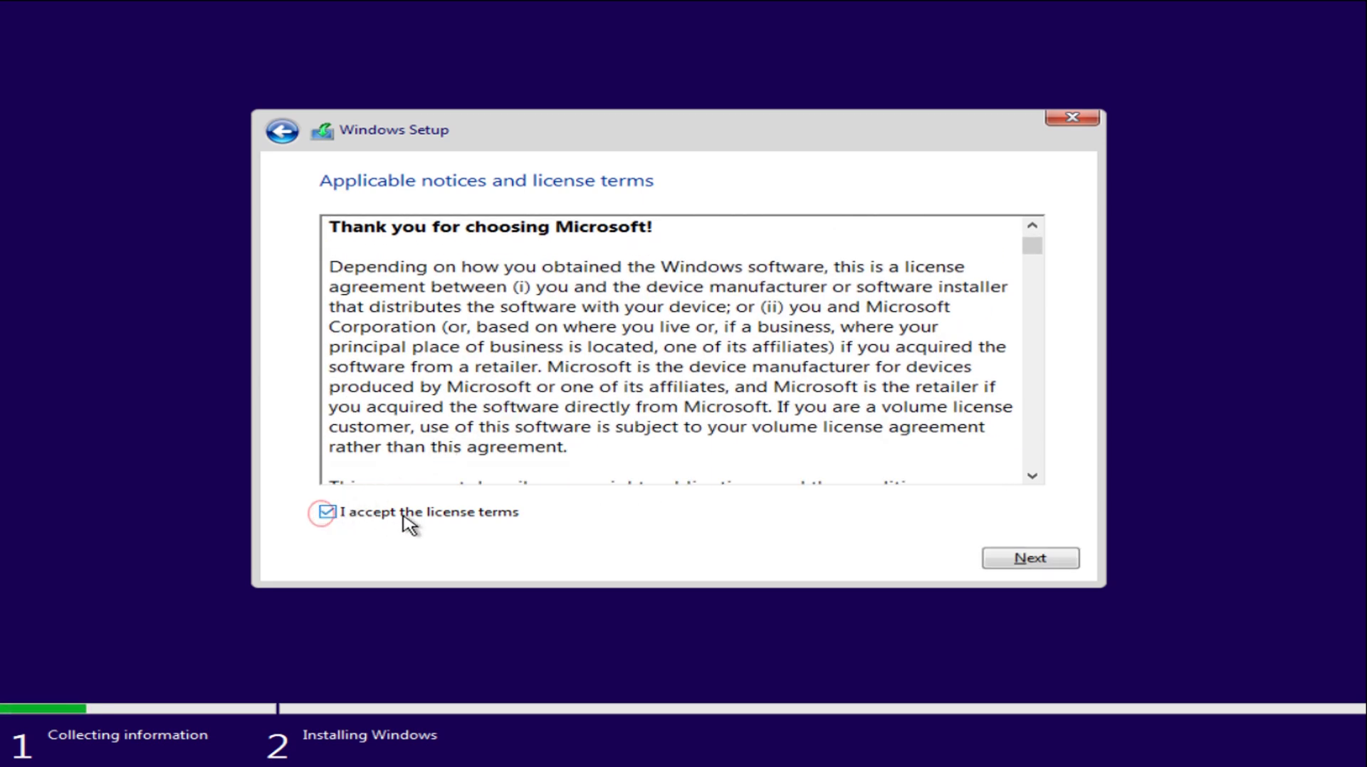
pyautogui.click(1050, 560)
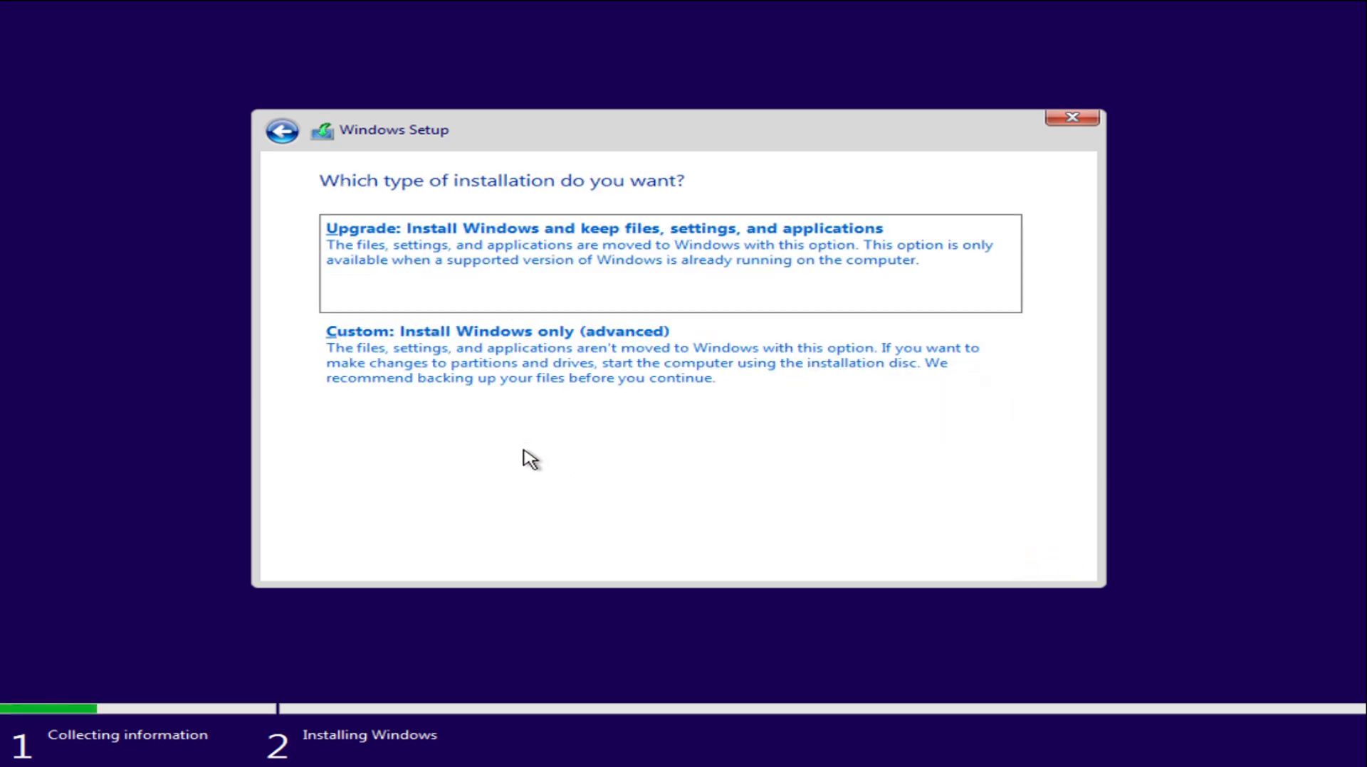
pyautogui.click(530, 364)
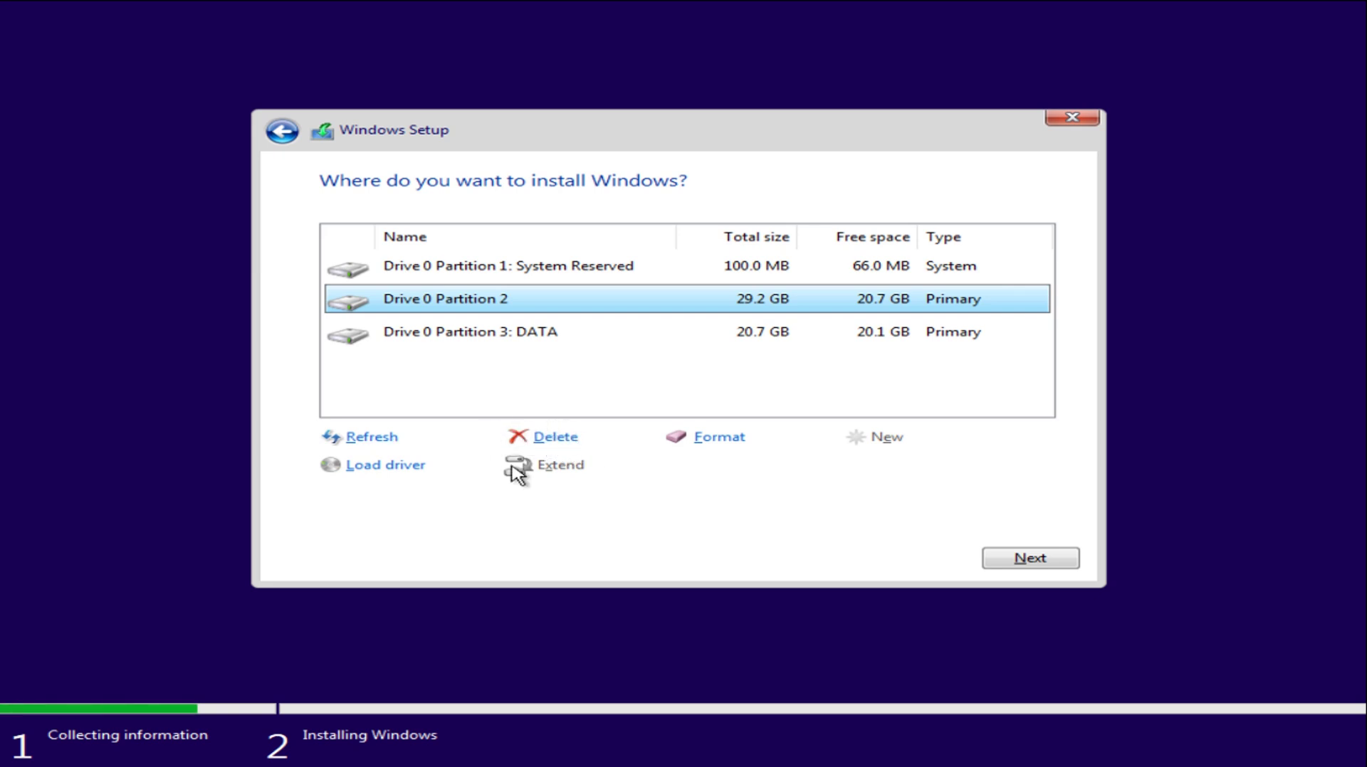
# - Delete Drive 0 Partition 2 and create a new 29900 MB partition from the unallocated space
pyautogui.click(563, 446)
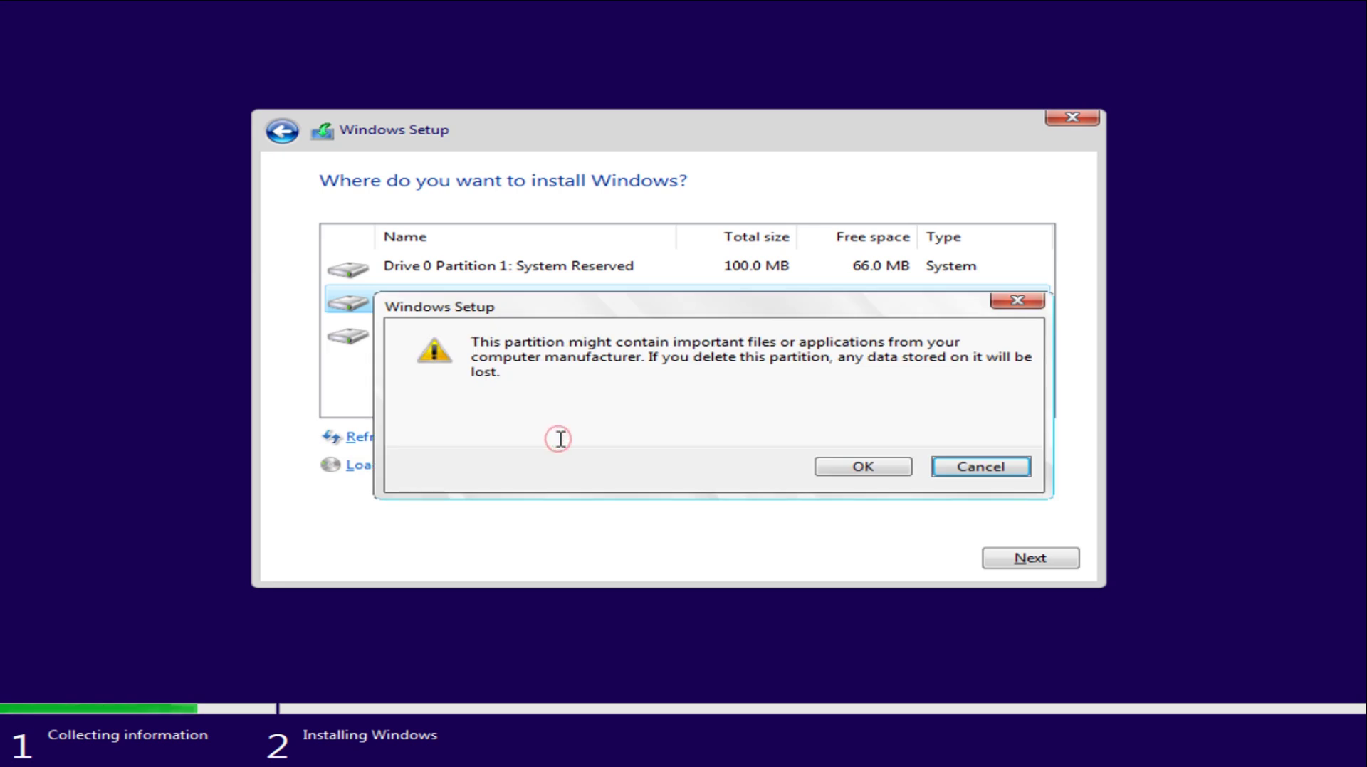
pyautogui.click(851, 468)
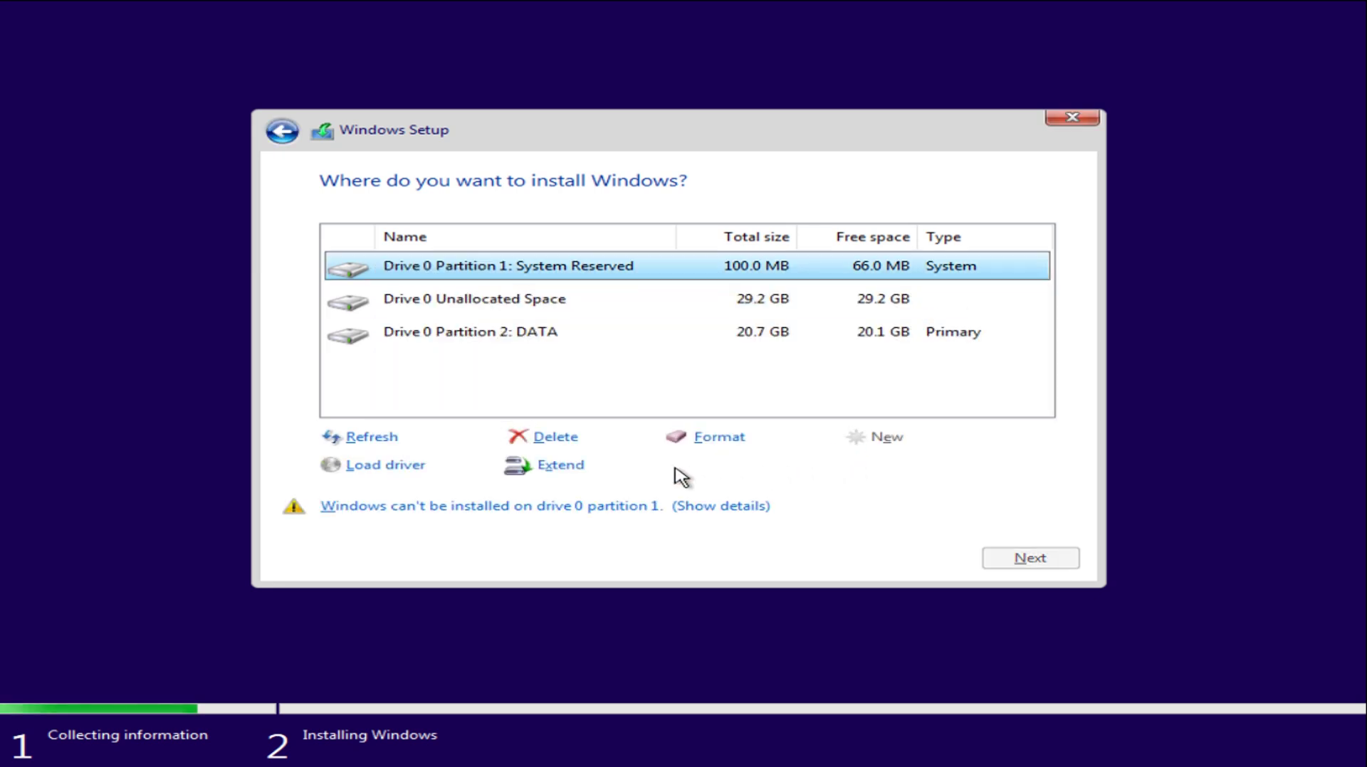
pyautogui.click(587, 310)
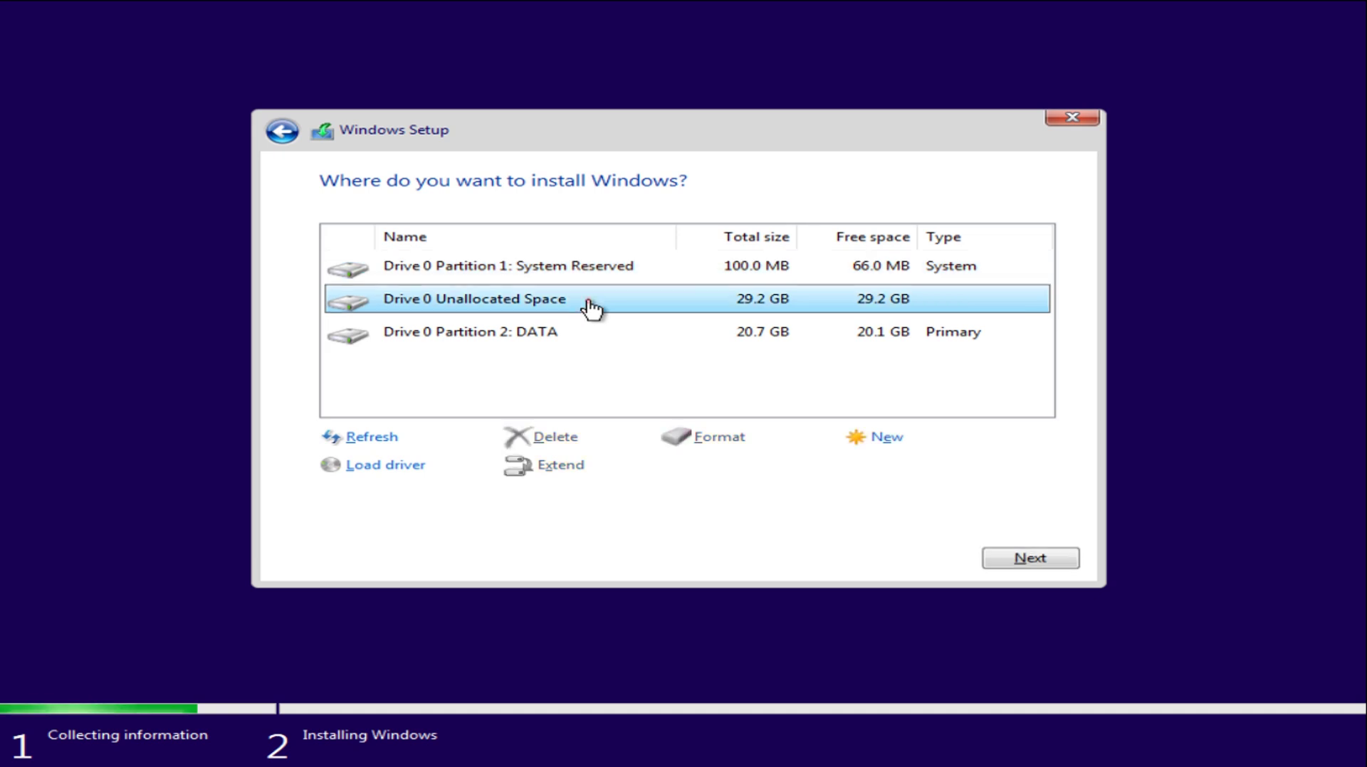
pyautogui.click(887, 440)
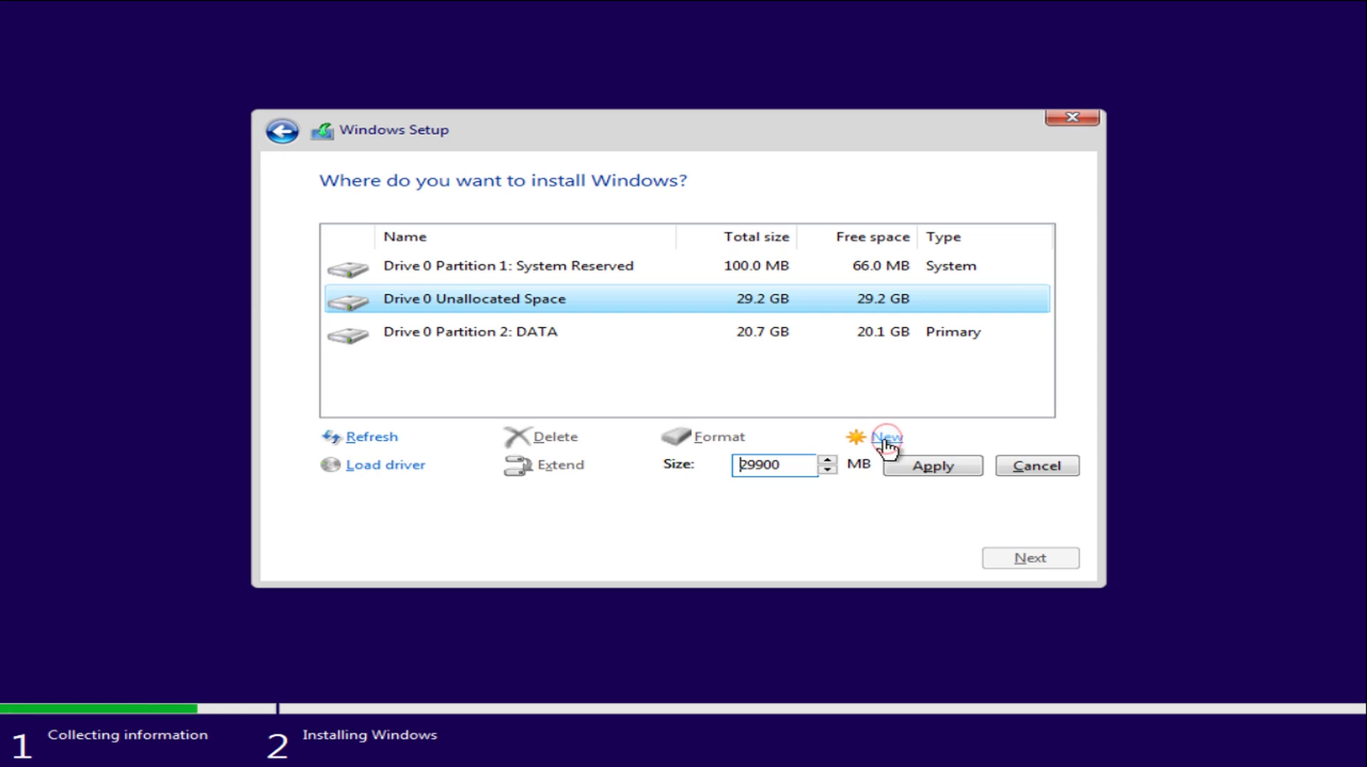
pyautogui.click(931, 468)
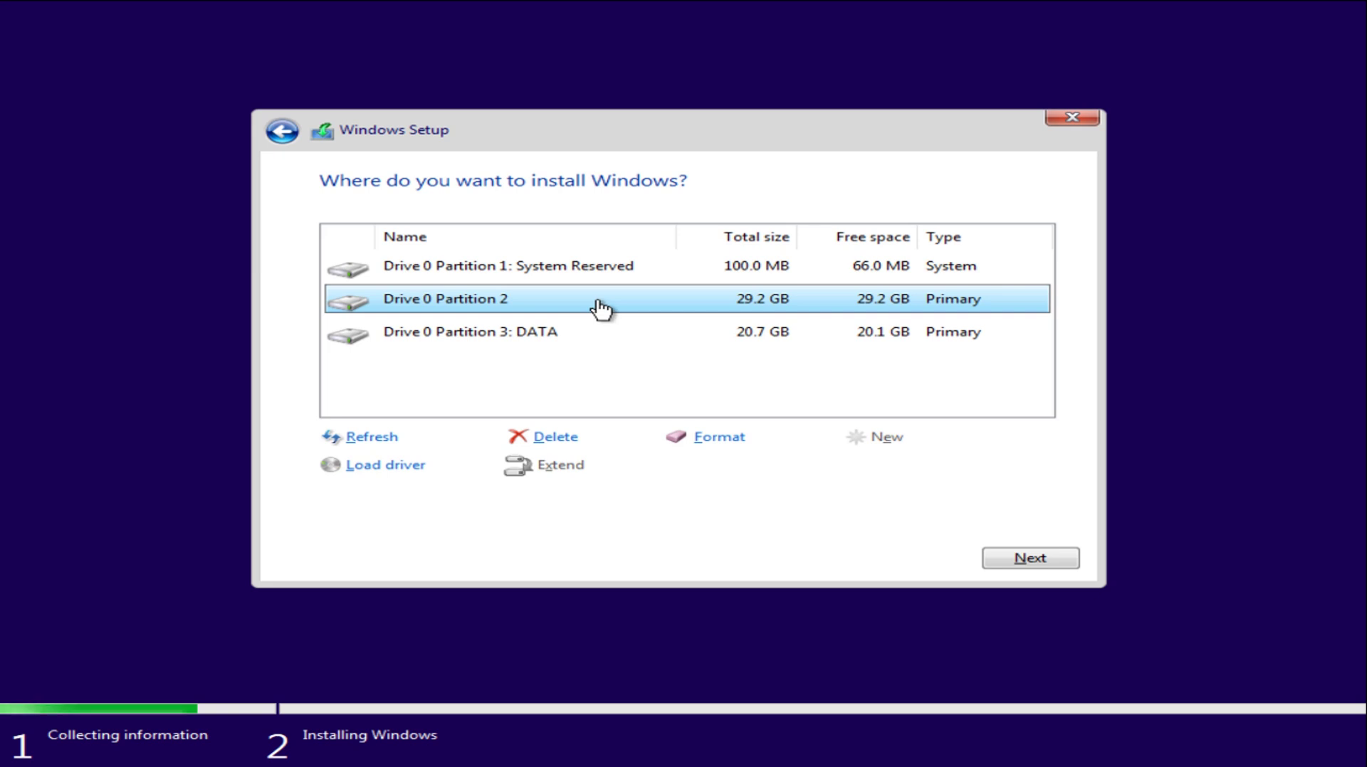
# - Start installing Windows on Drive 0 Partition 2
pyautogui.click(1048, 563)
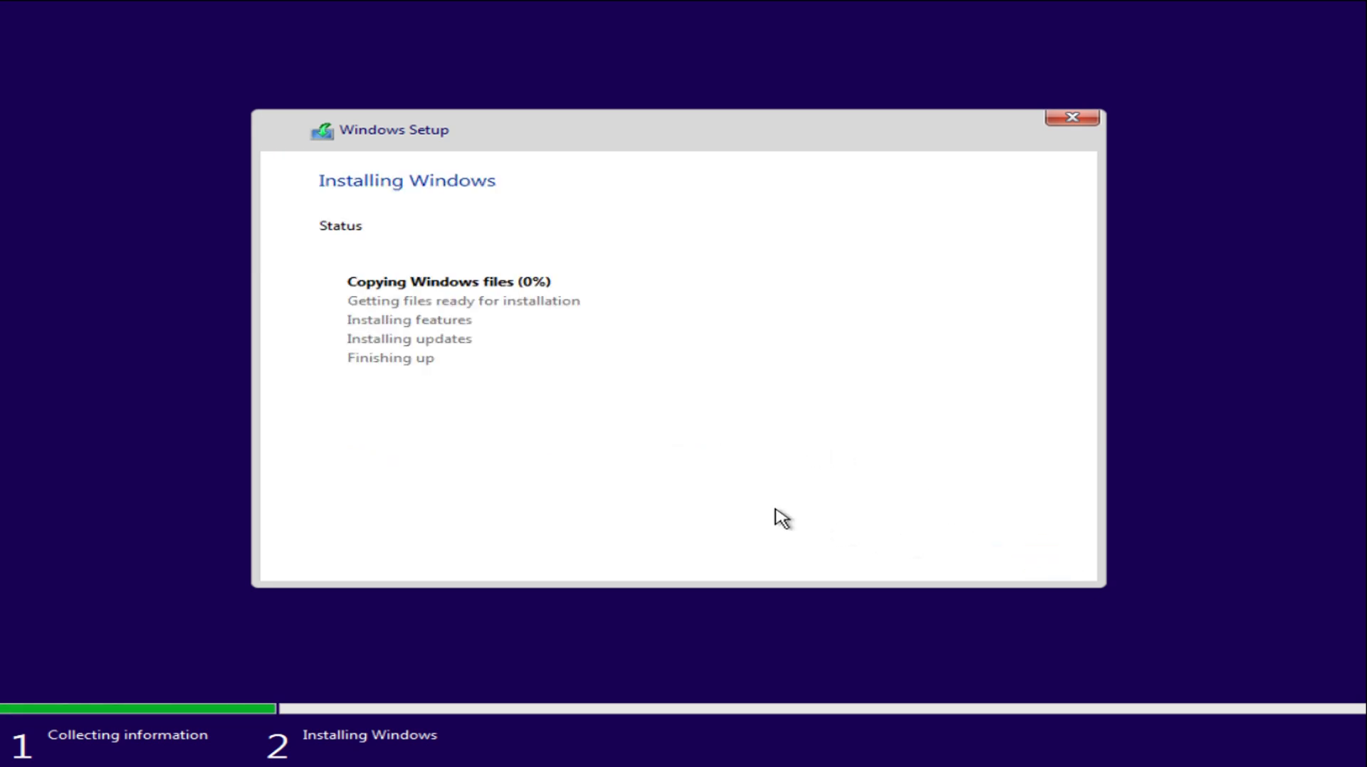
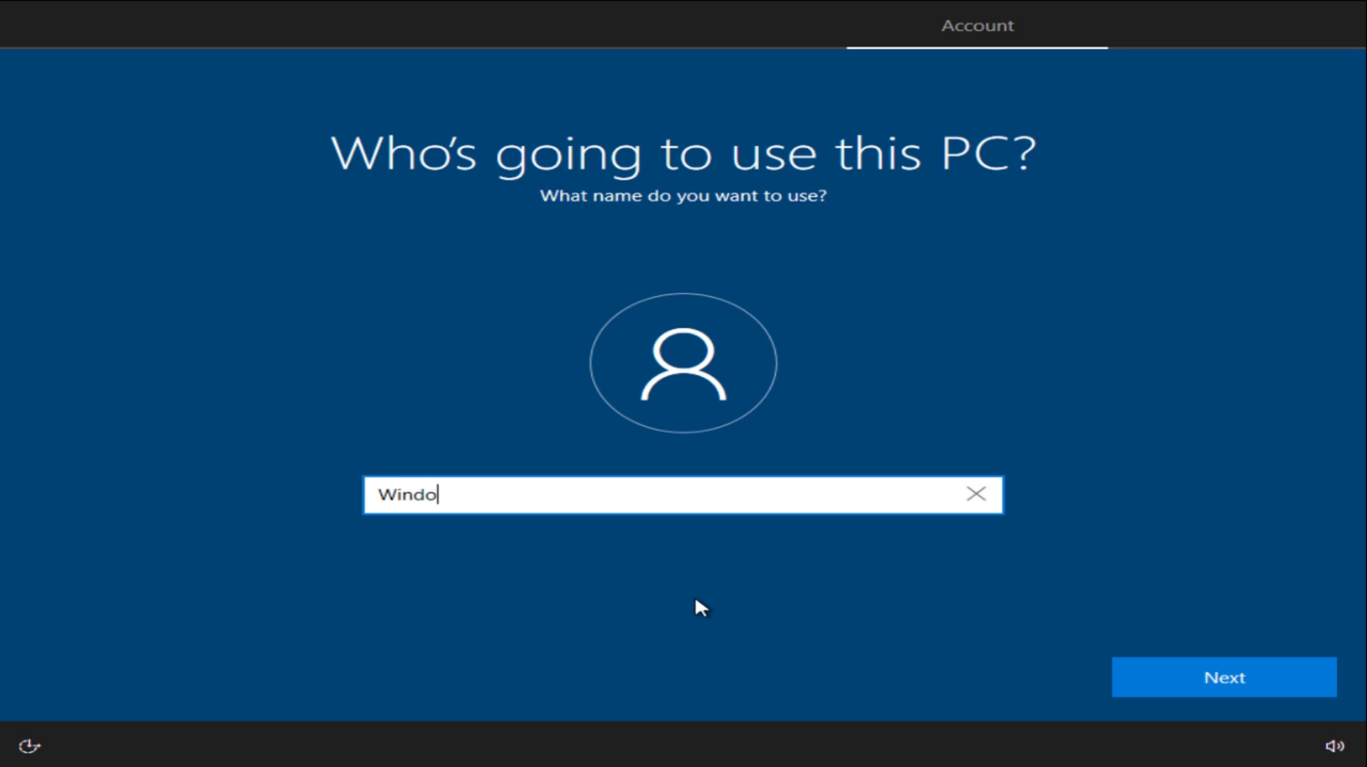
# - Name the PC's user account "Windows 10 Pro" and continue with a blank password
pyautogui.write('10 Pro')
pyautogui.click(1144, 673)
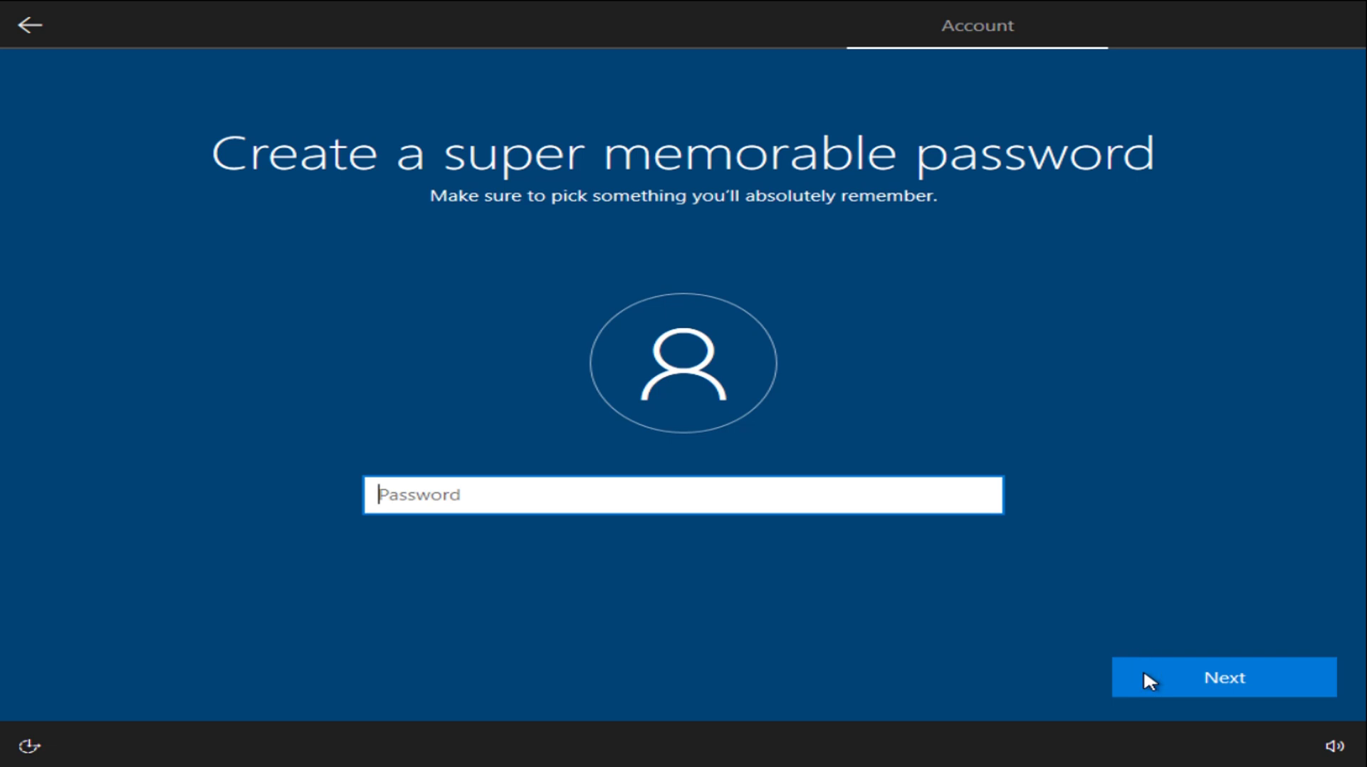
pyautogui.click(1144, 676)
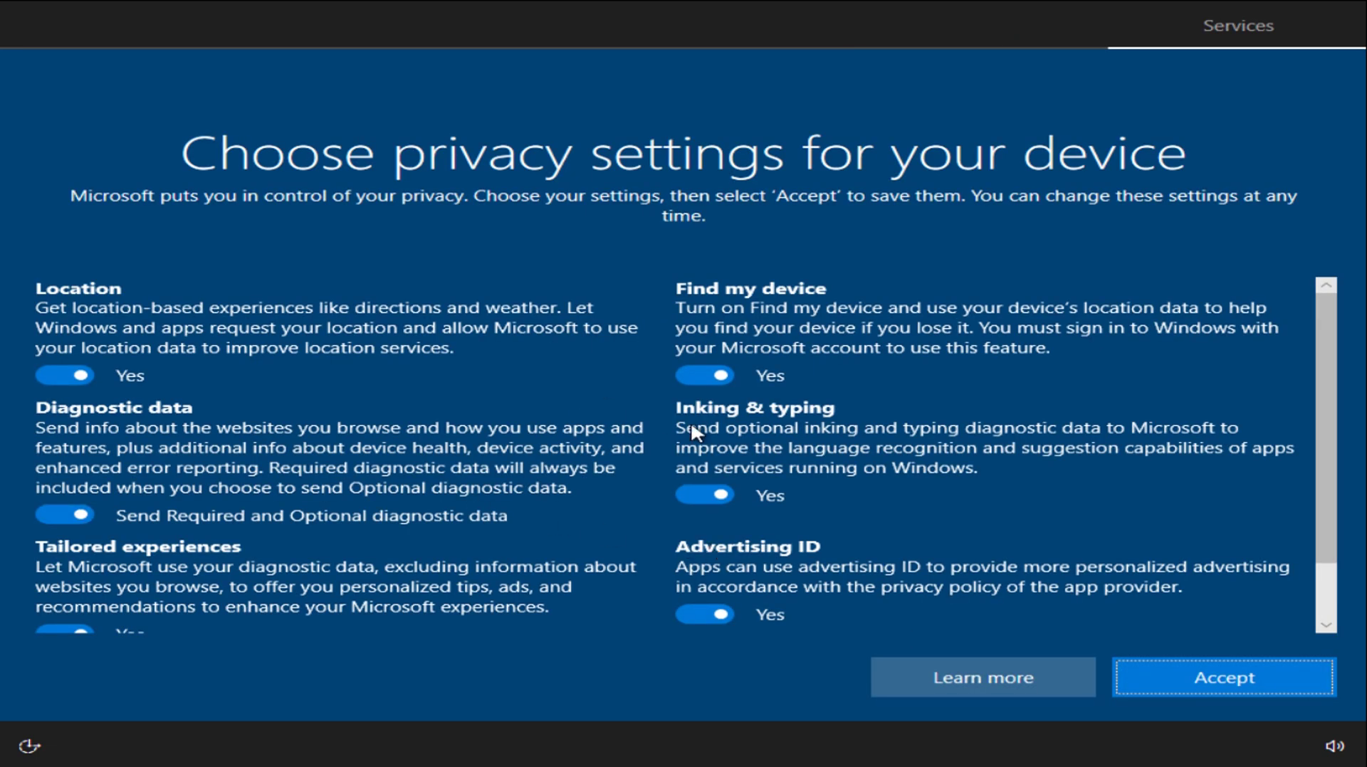
# - Turn off location, optional diagnostic data, tailored experiences, Find my device, inking & typing and advertising ID, and accept the privacy settings
pyautogui.click(43, 371)
pyautogui.click(58, 516)
pyautogui.scroll(-2, 60, 519)
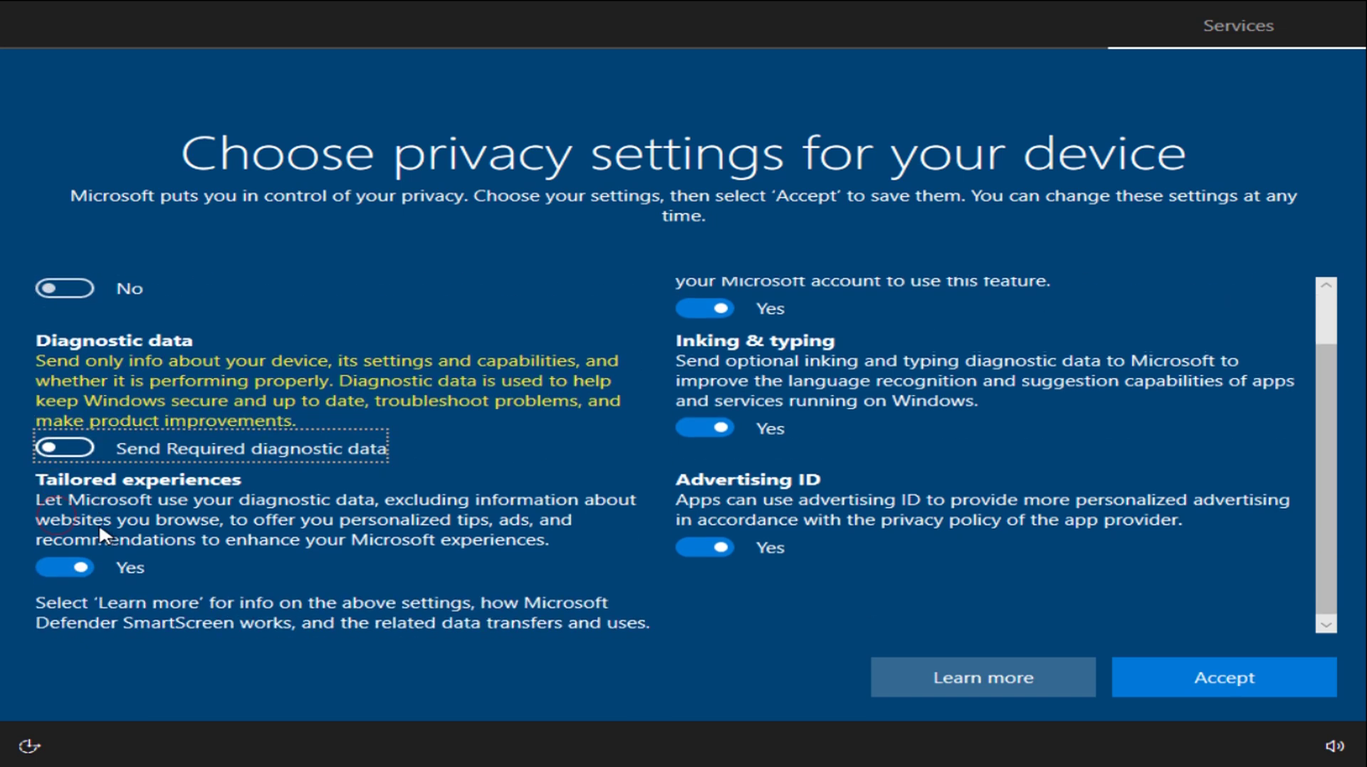
pyautogui.click(62, 563)
pyautogui.click(706, 325)
pyautogui.click(704, 444)
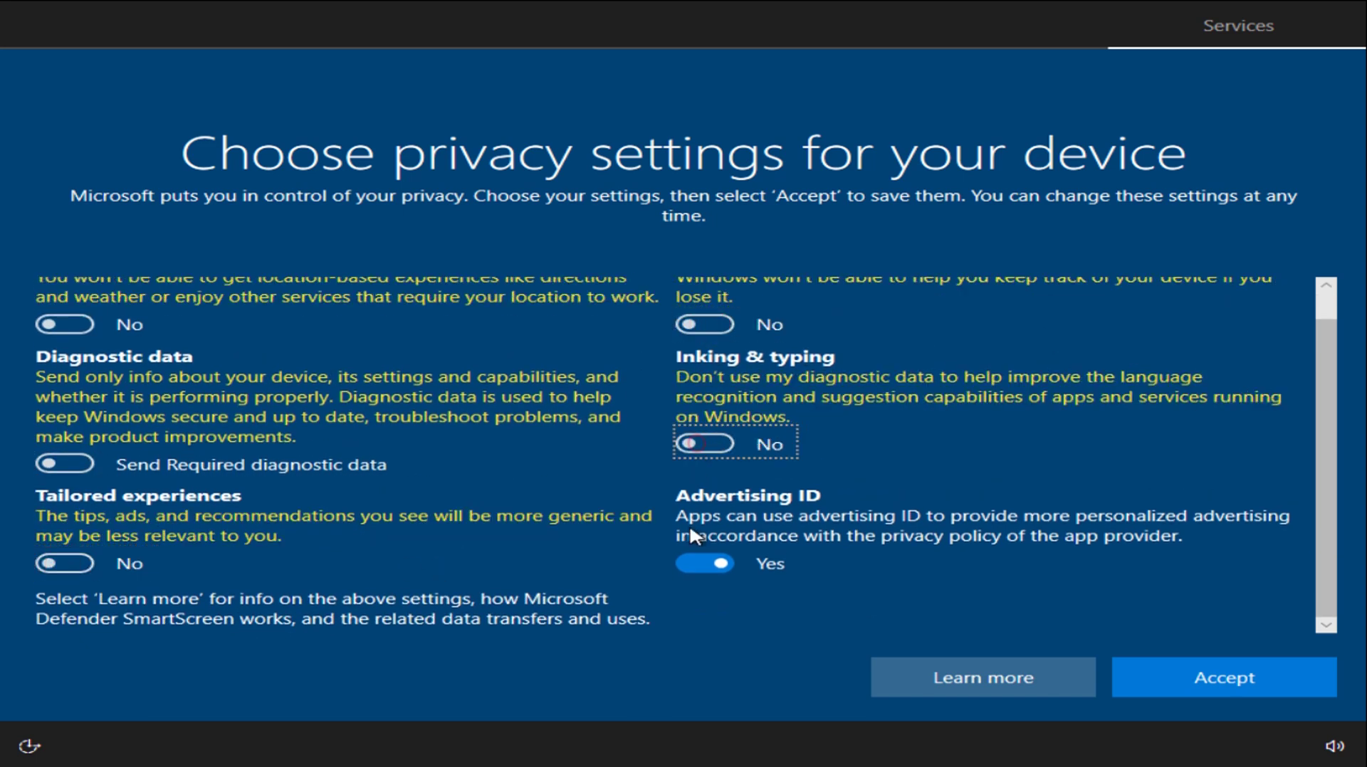
pyautogui.click(701, 564)
pyautogui.click(1165, 682)
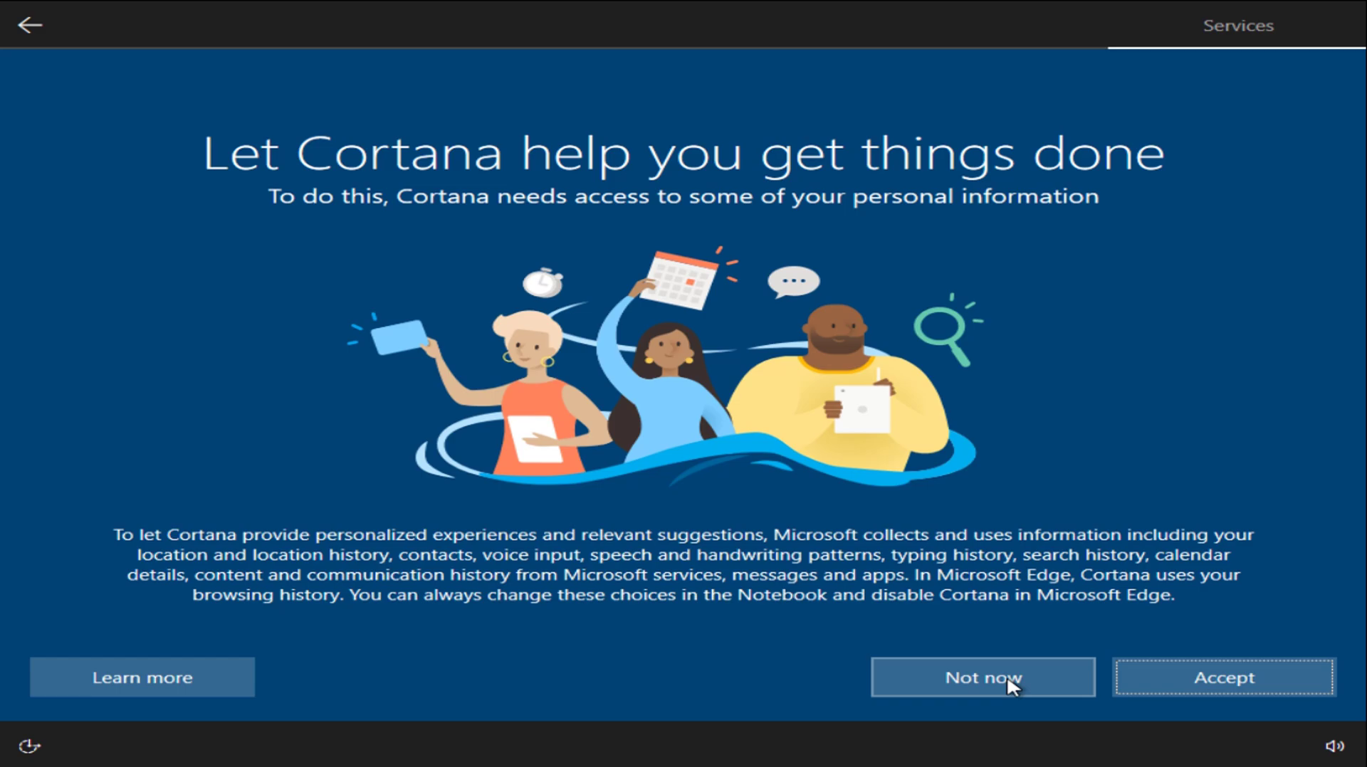
# - Decline the Cortana setup for now and postpone the Microsoft Edge suggestion on the desktop
pyautogui.click(1009, 683)
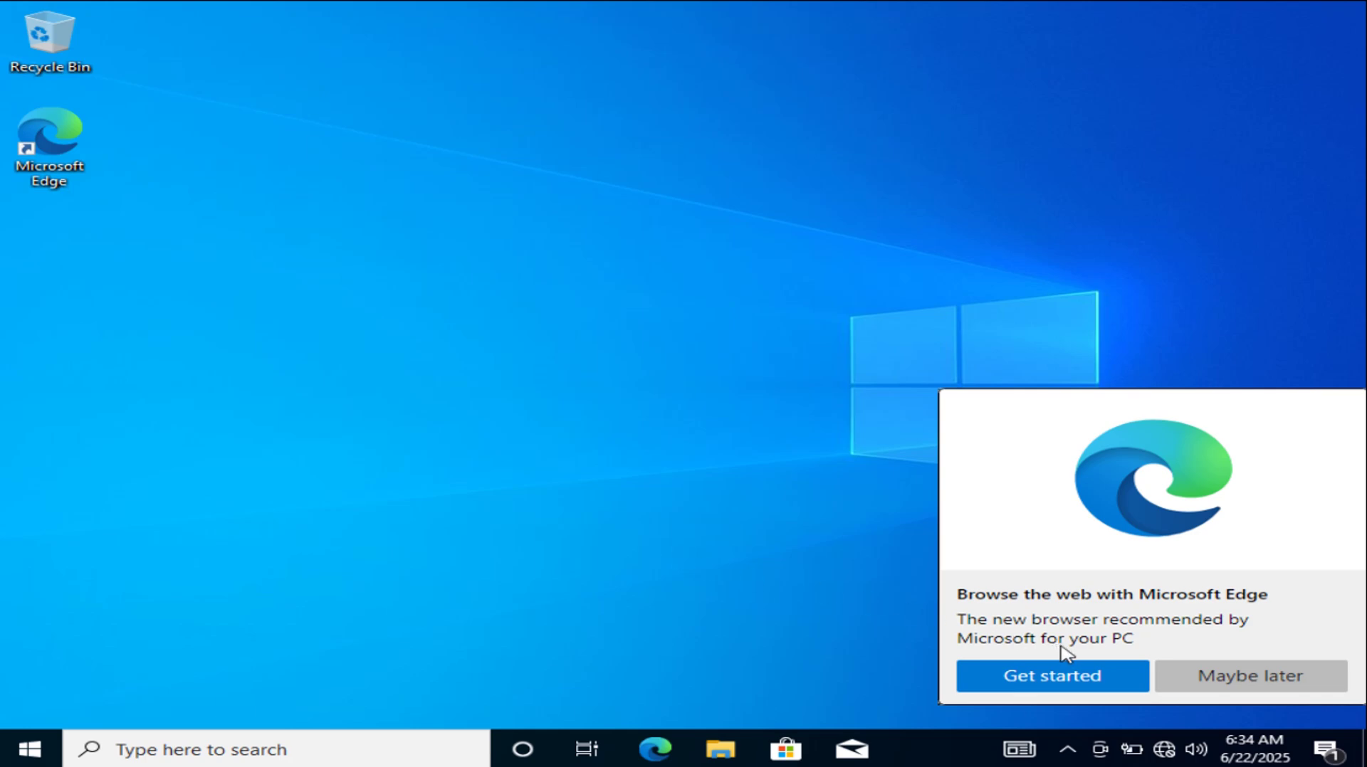
pyautogui.click(1240, 675)
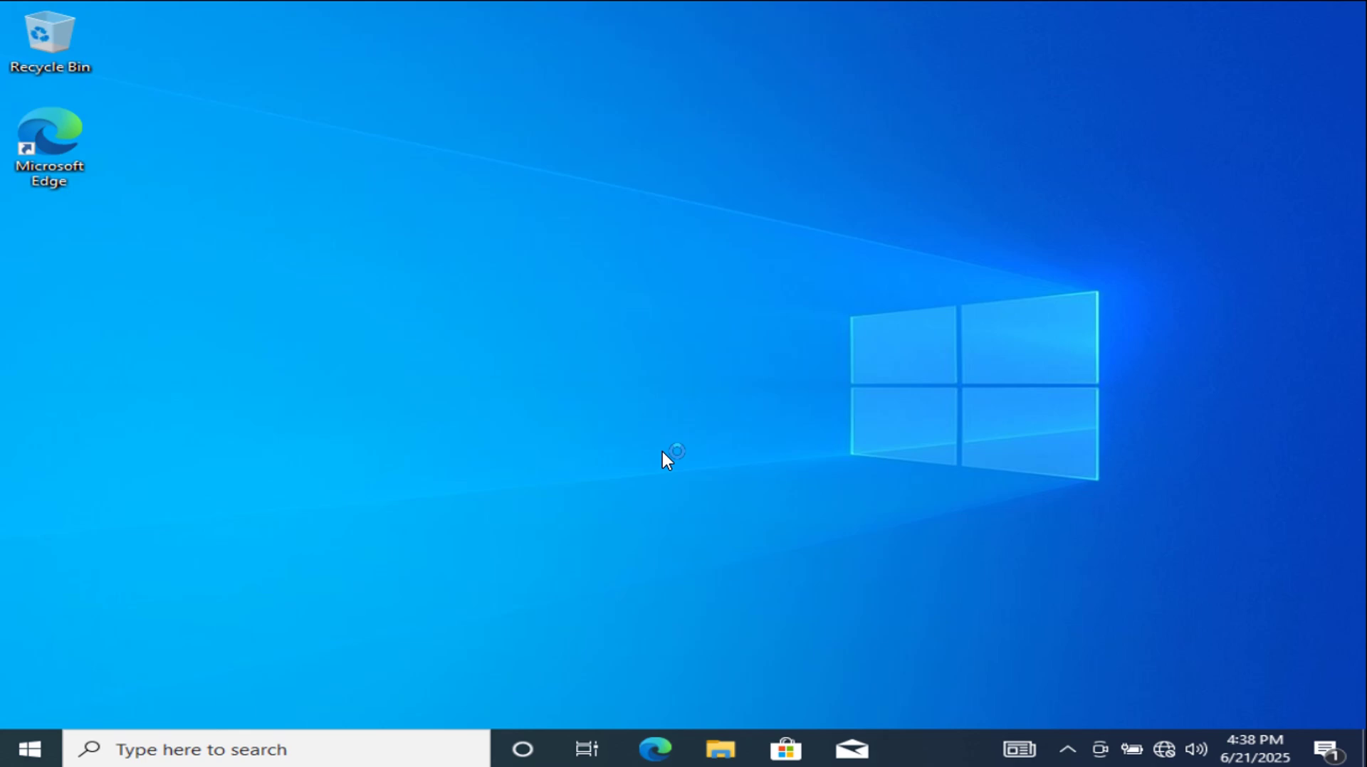
# - Set the desktop icons to the small icons view
pyautogui.rightClick(438, 218)
pyautogui.moveTo(522, 232)
pyautogui.click(754, 276)
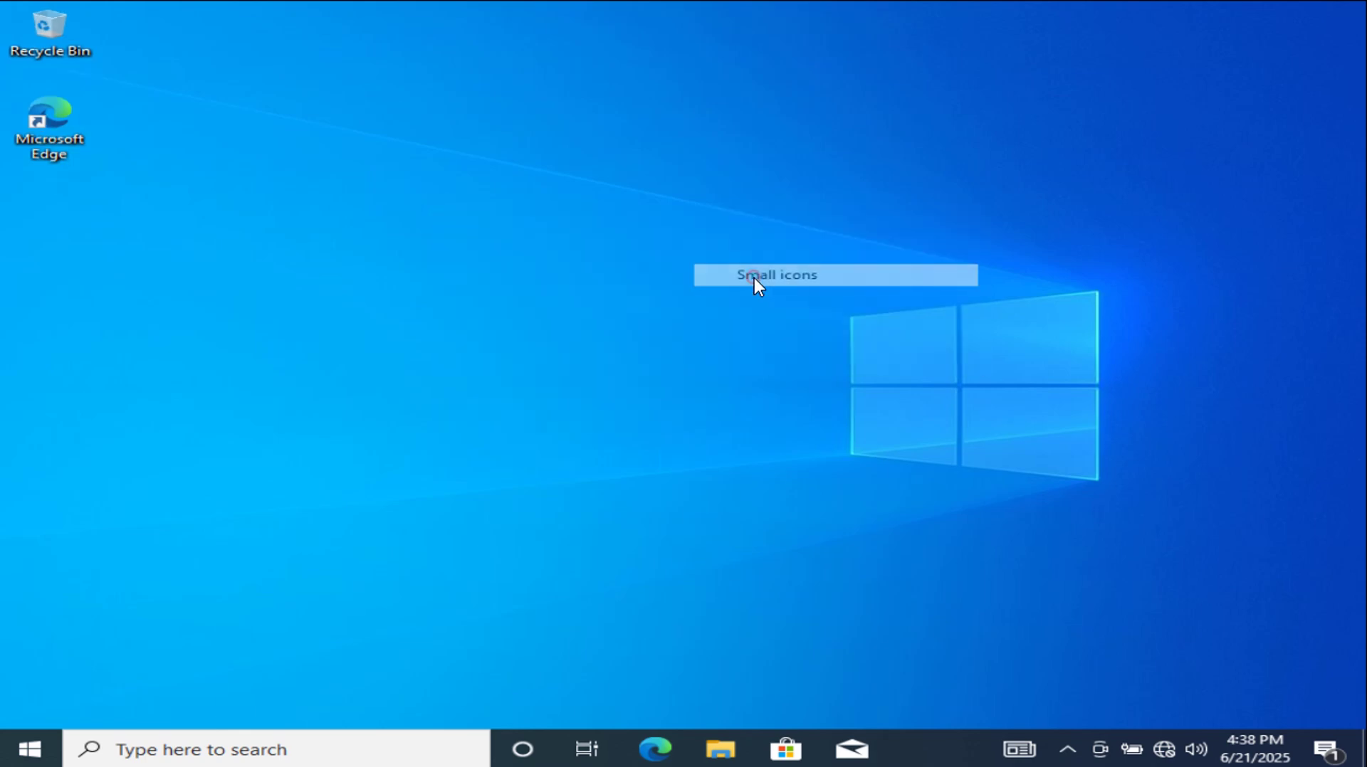
# - Set the display resolution to 1280 × 720, keep the changes and close Settings
pyautogui.rightClick(526, 320)
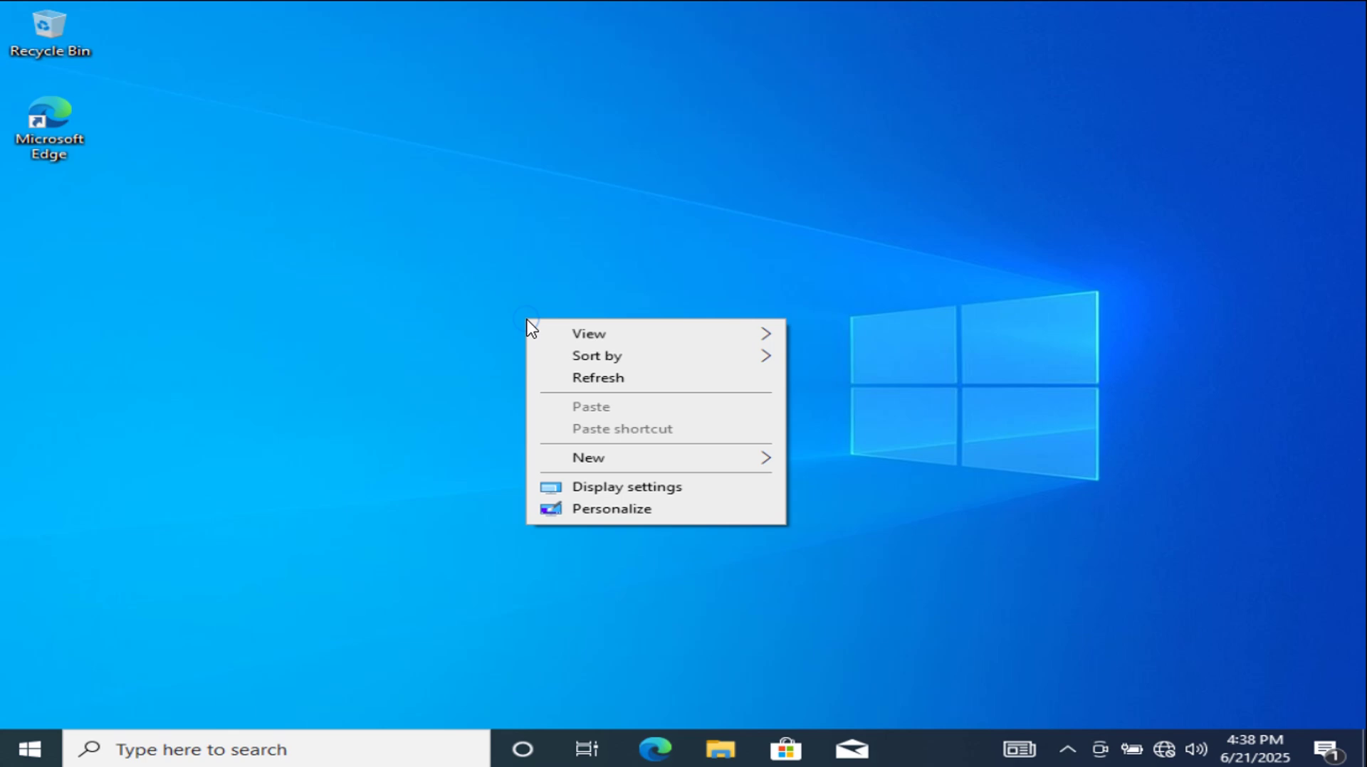
pyautogui.click(626, 484)
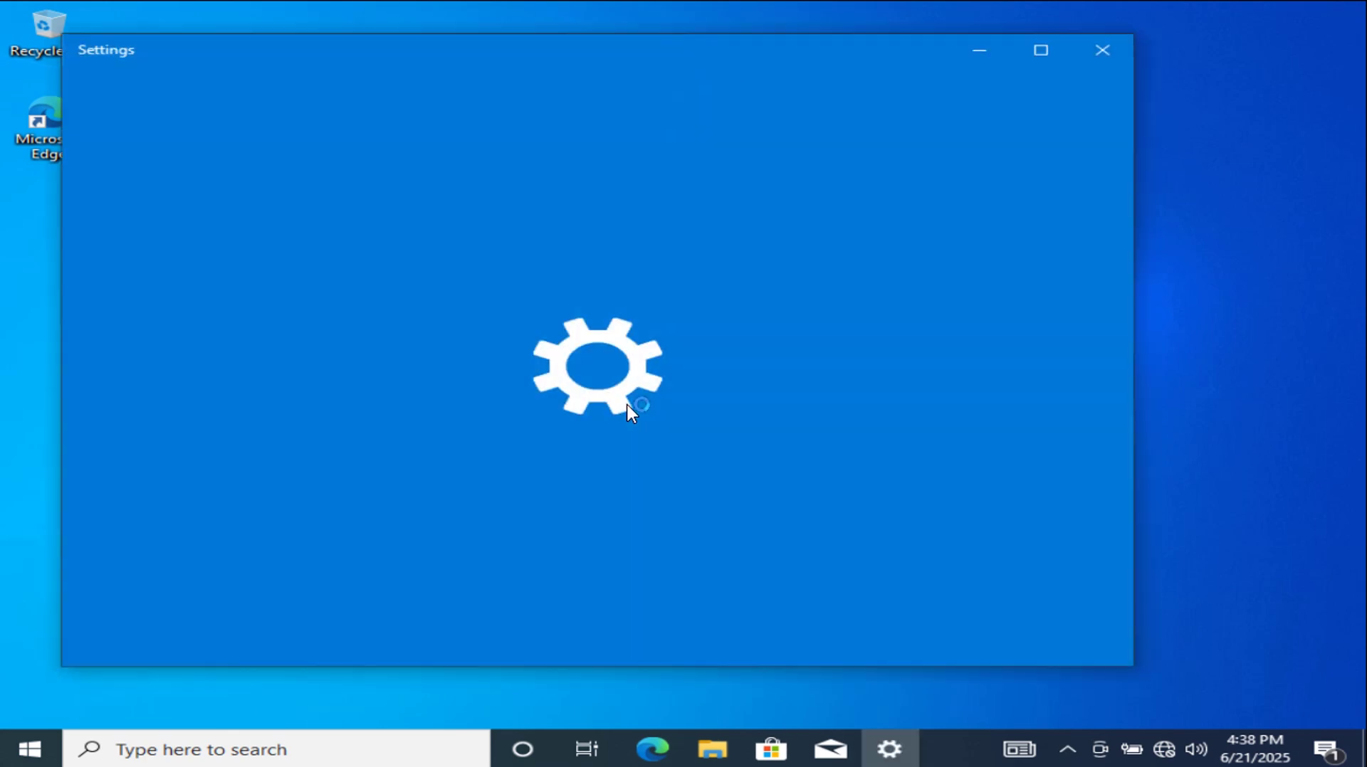
pyautogui.scroll(-3, 993, 421)
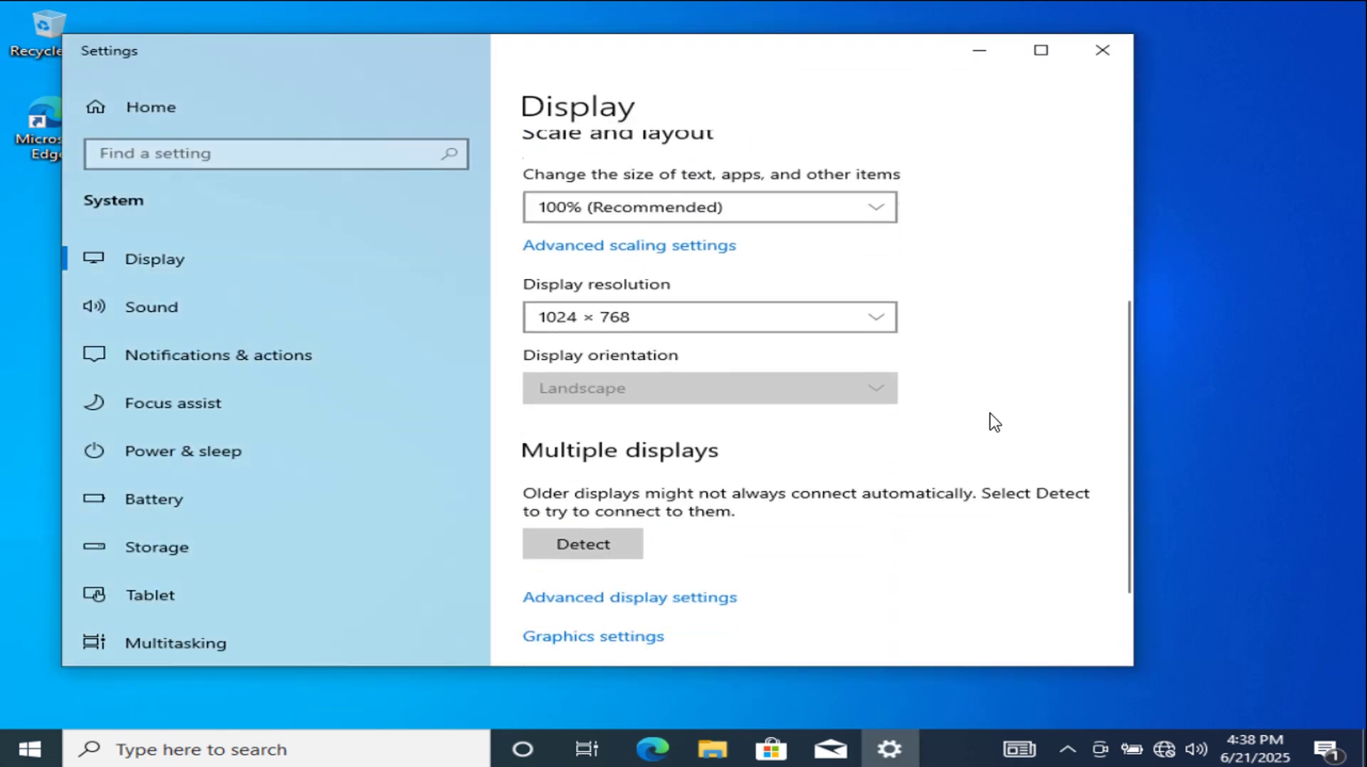
pyautogui.click(863, 296)
pyautogui.click(769, 250)
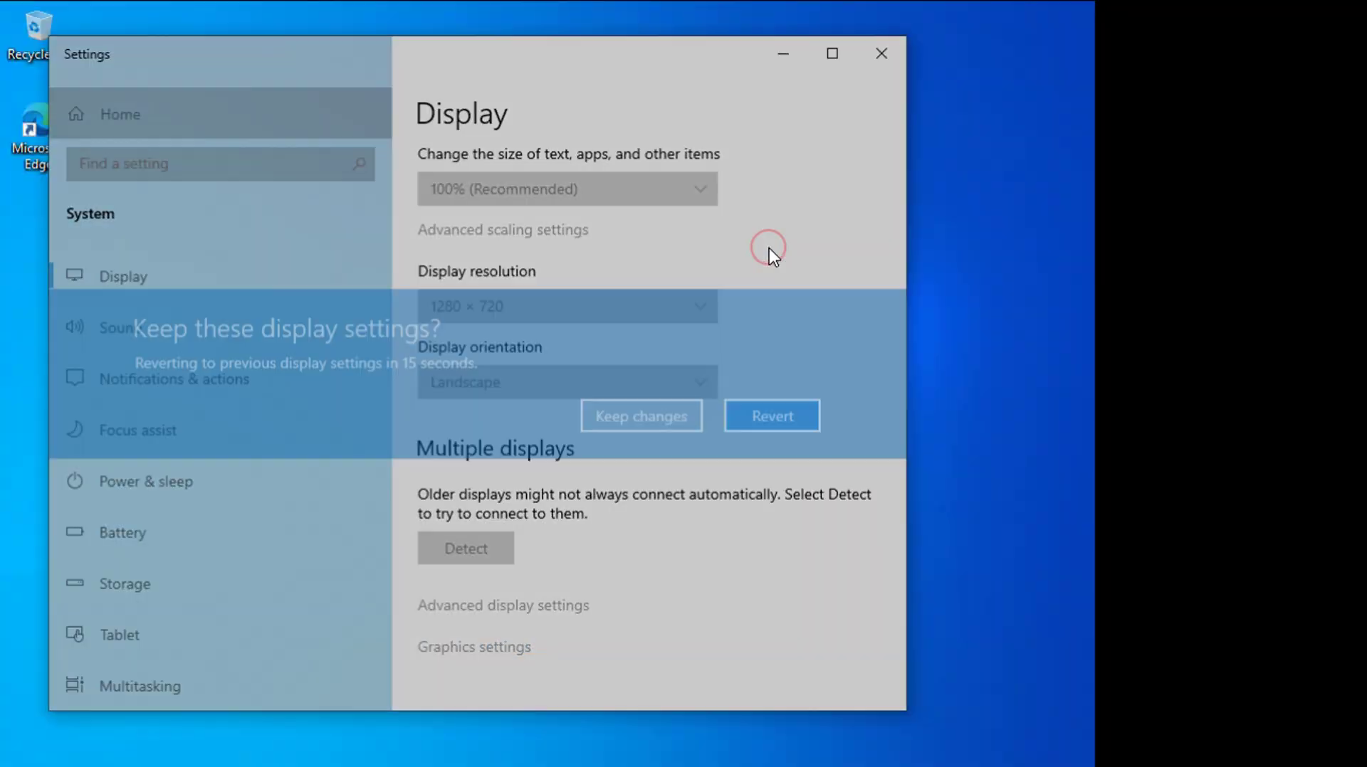
pyautogui.click(647, 416)
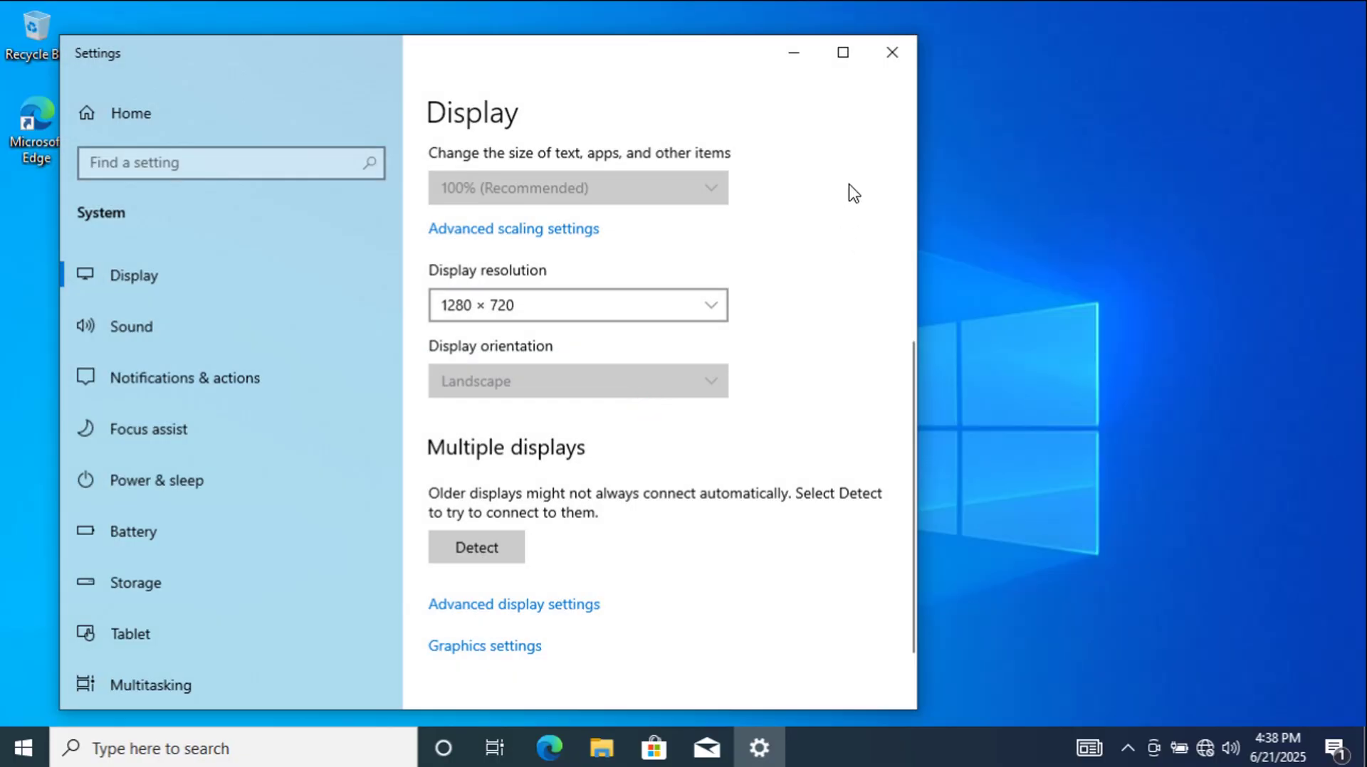
pyautogui.click(886, 53)
# - Turn on small taskbar buttons in the taskbar settings and close Settings
pyautogui.rightClick(837, 738)
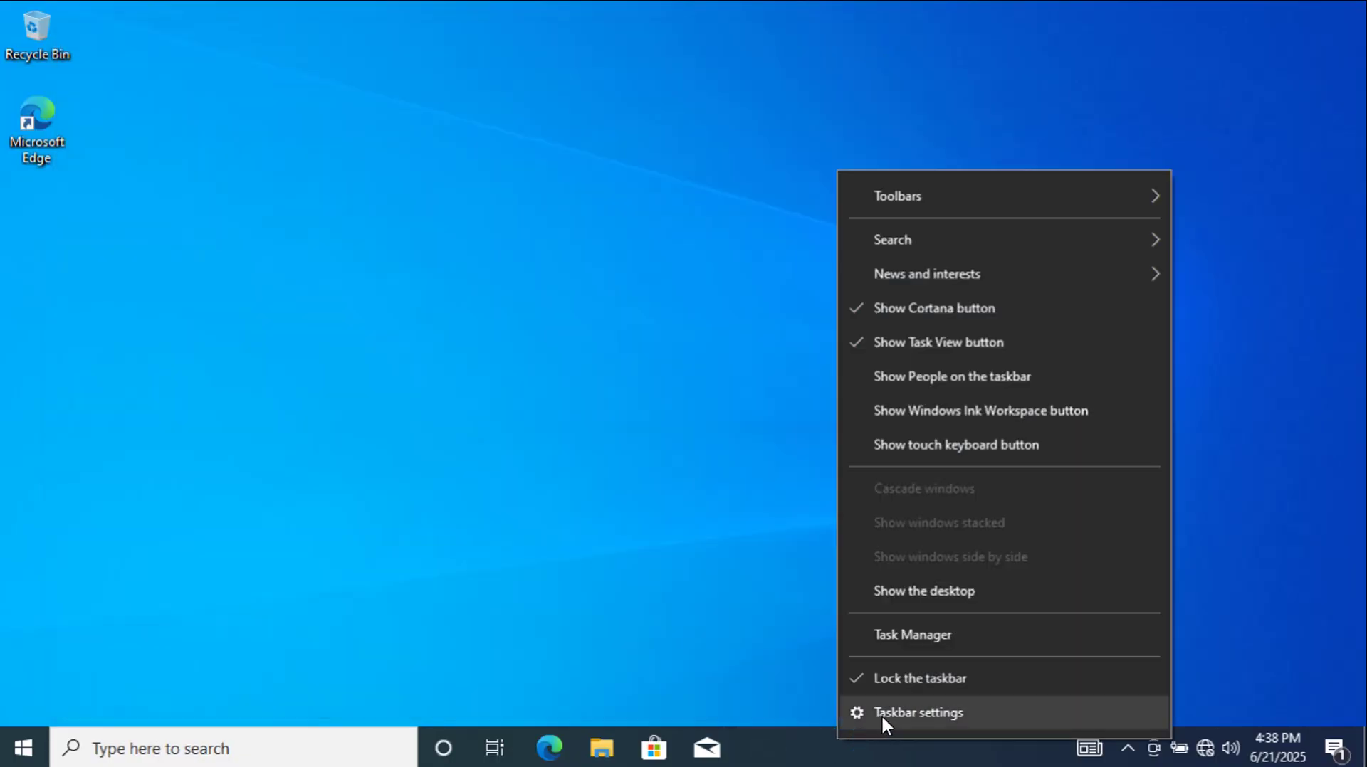
pyautogui.click(881, 714)
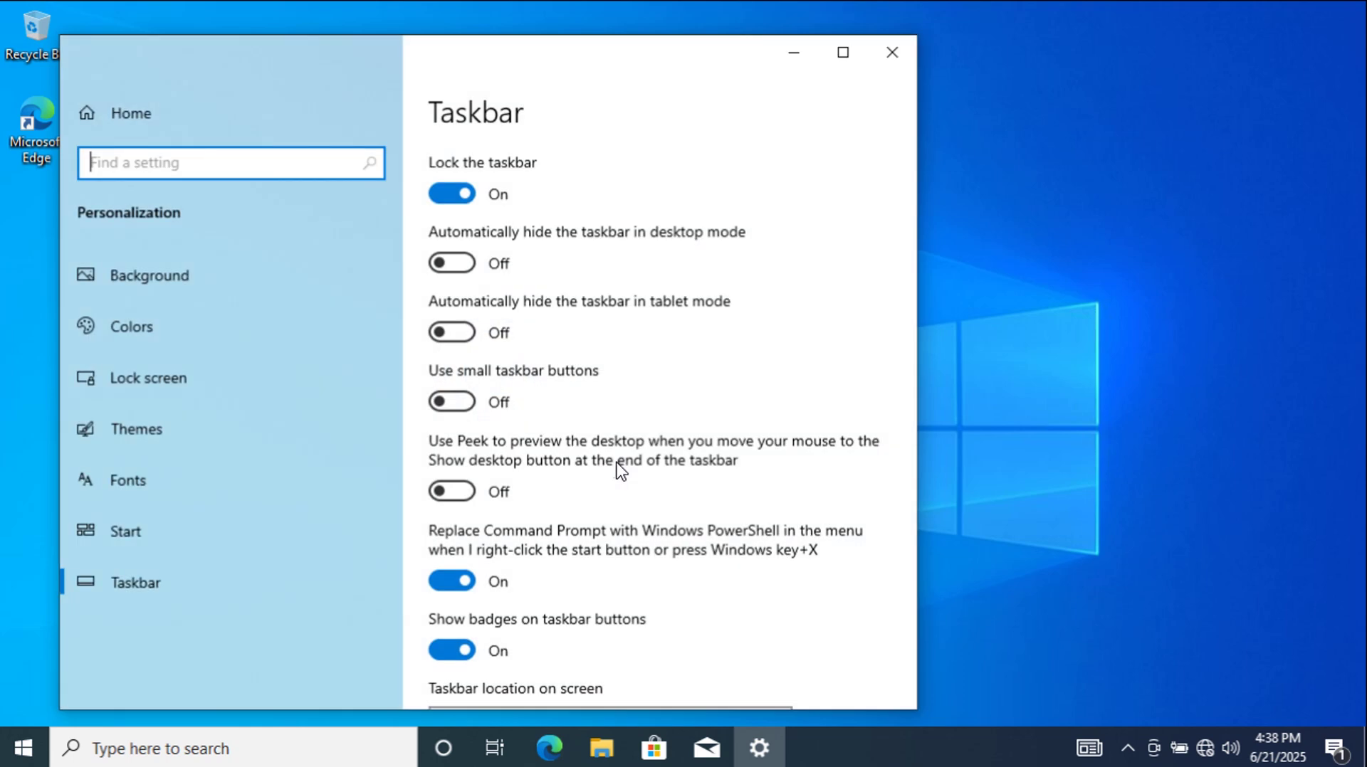
pyautogui.click(452, 402)
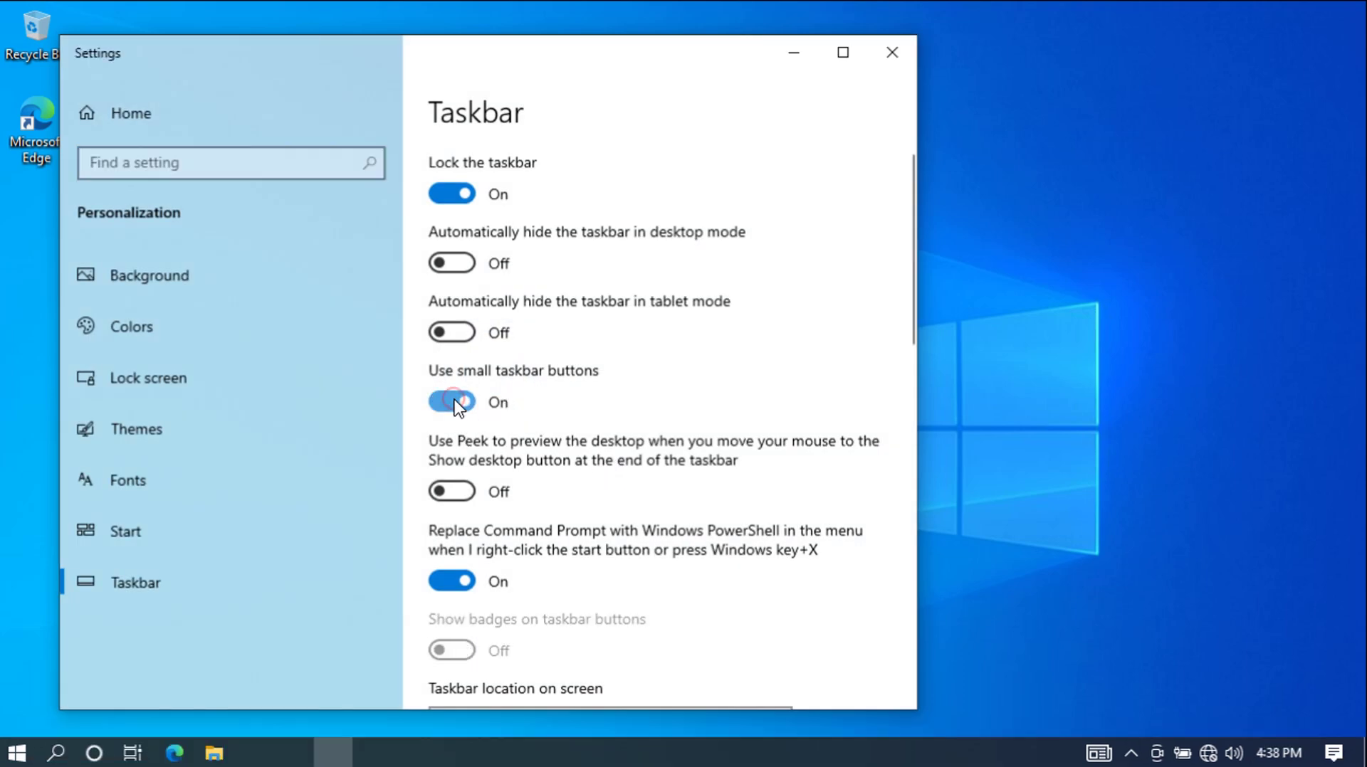
pyautogui.click(890, 57)
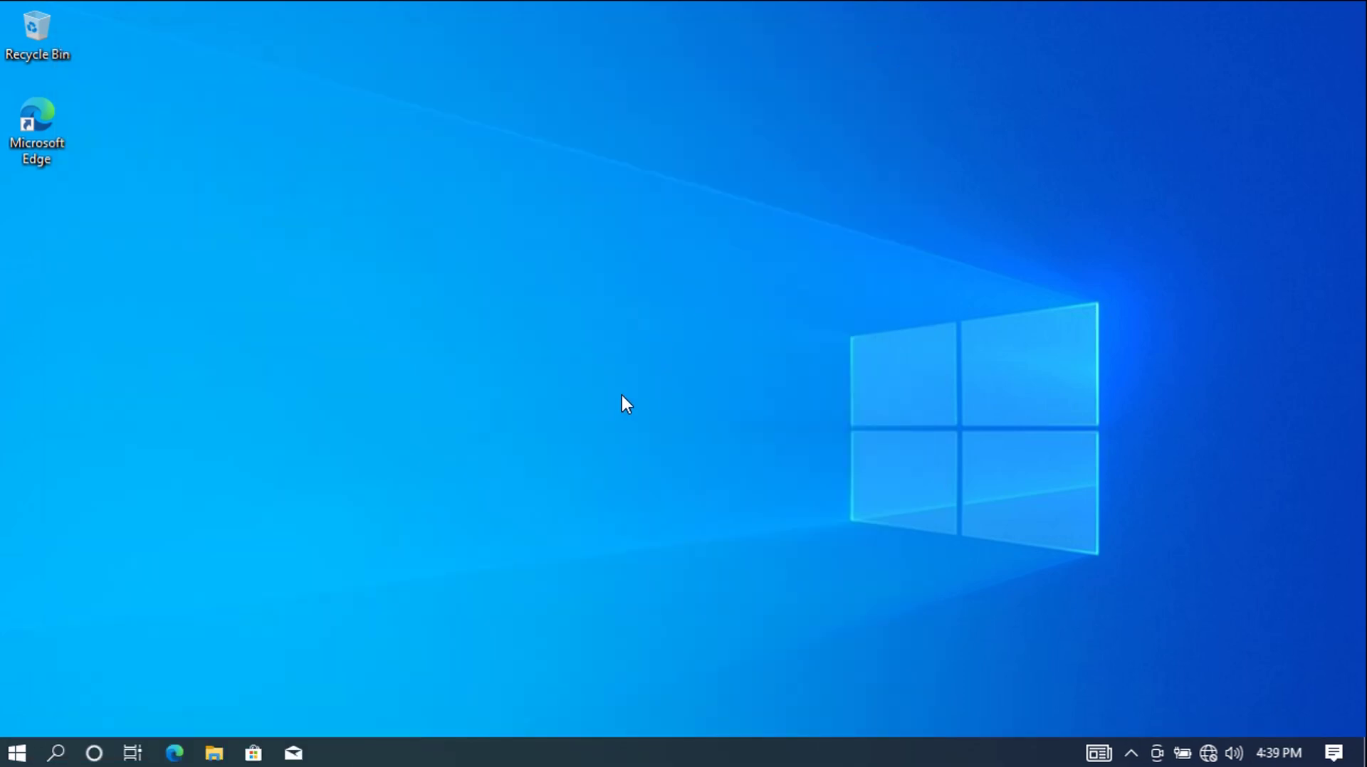
# - Open Windows Settings, widen its window and move it closer to the middle of the desktop
pyautogui.click(16, 753)
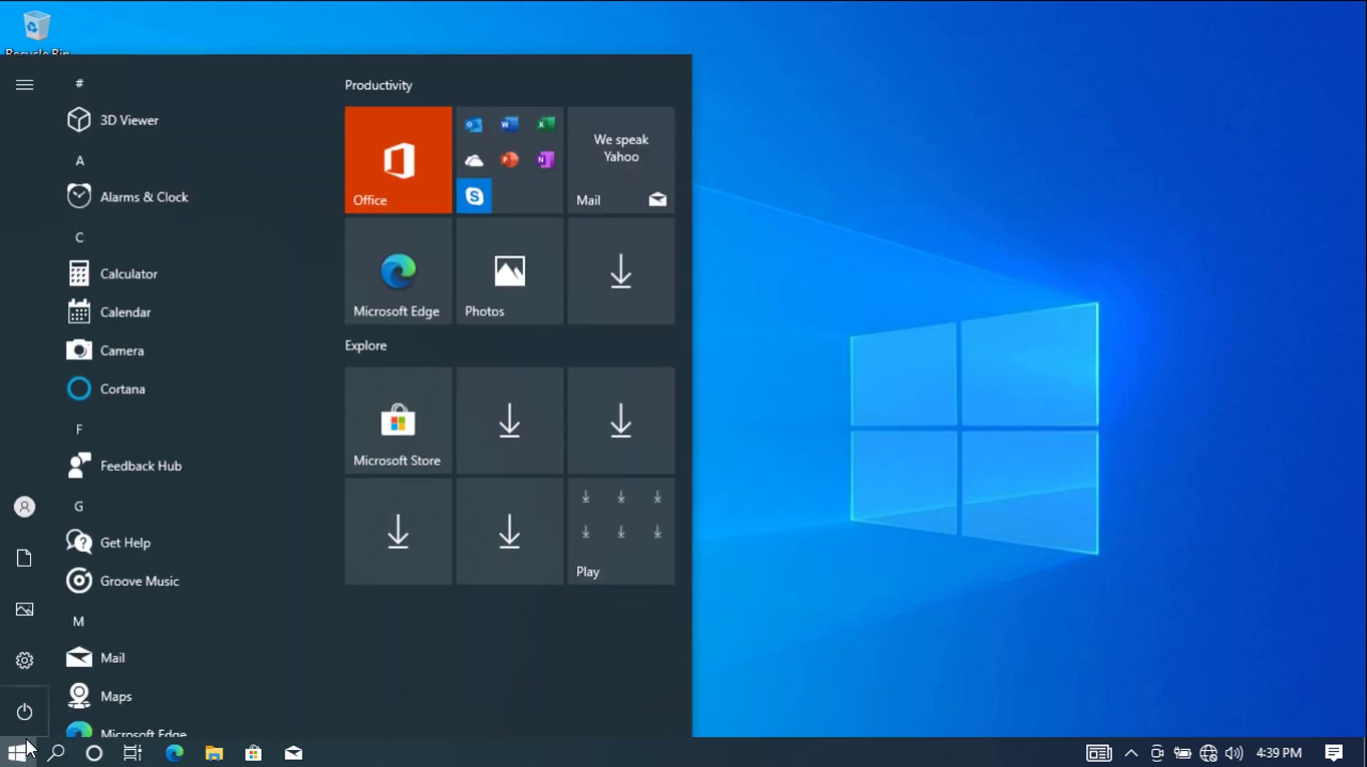
pyautogui.click(29, 664)
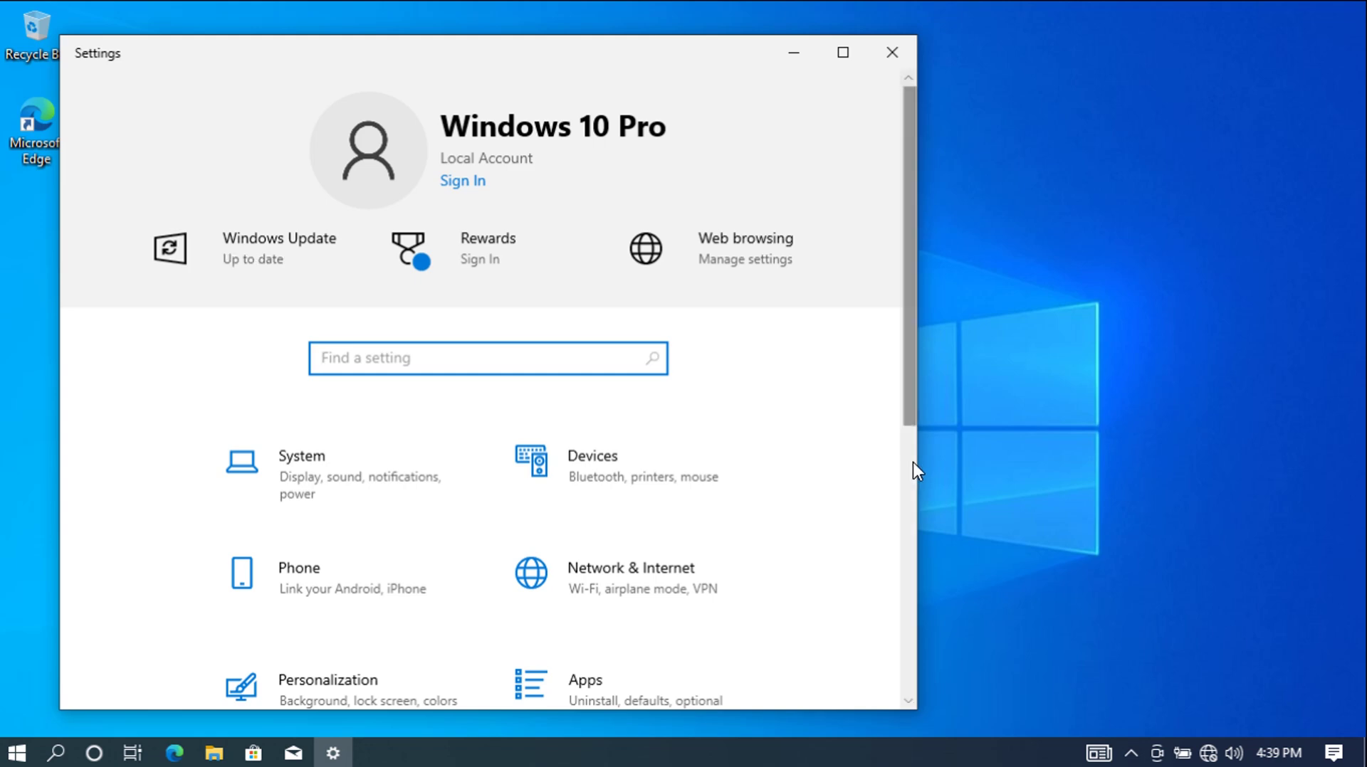
pyautogui.moveTo(916, 461); pyautogui.dragTo(1080, 459)
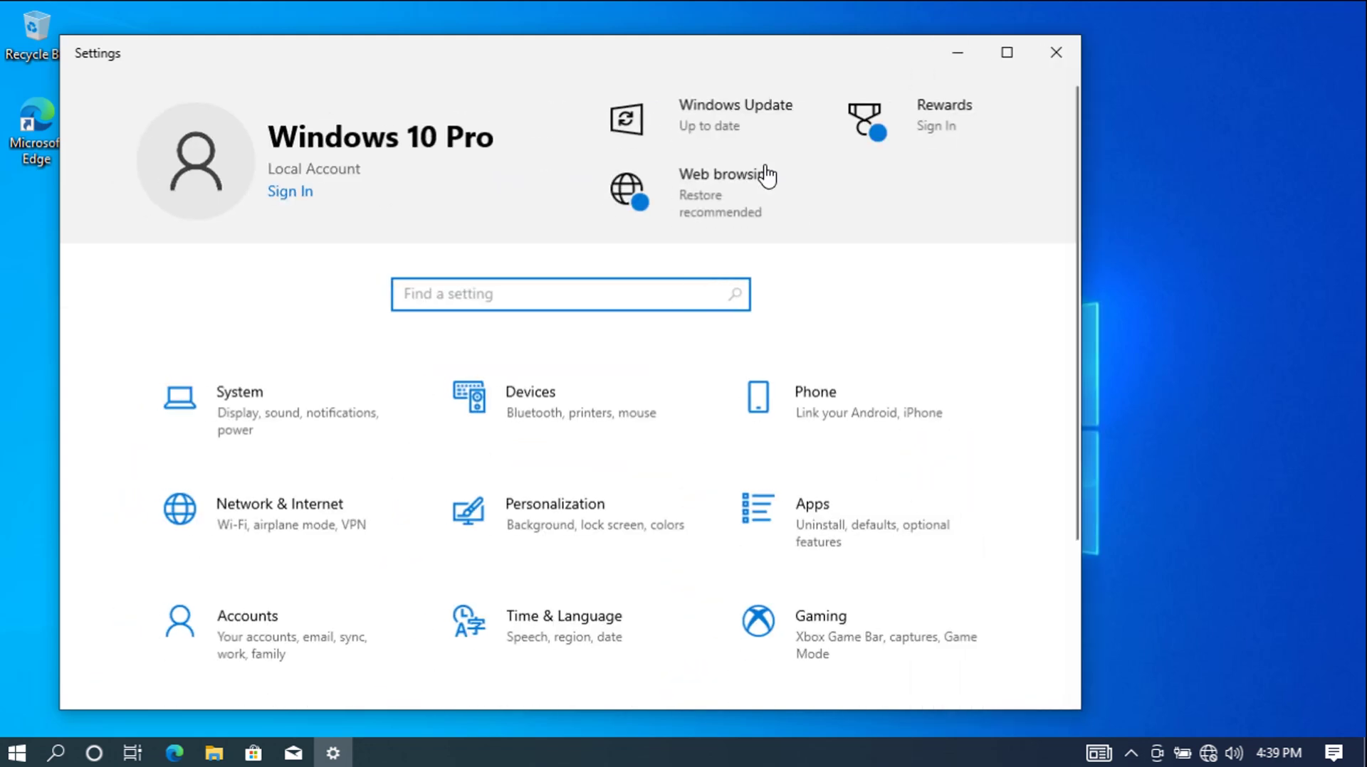
pyautogui.moveTo(574, 52); pyautogui.dragTo(668, 51)
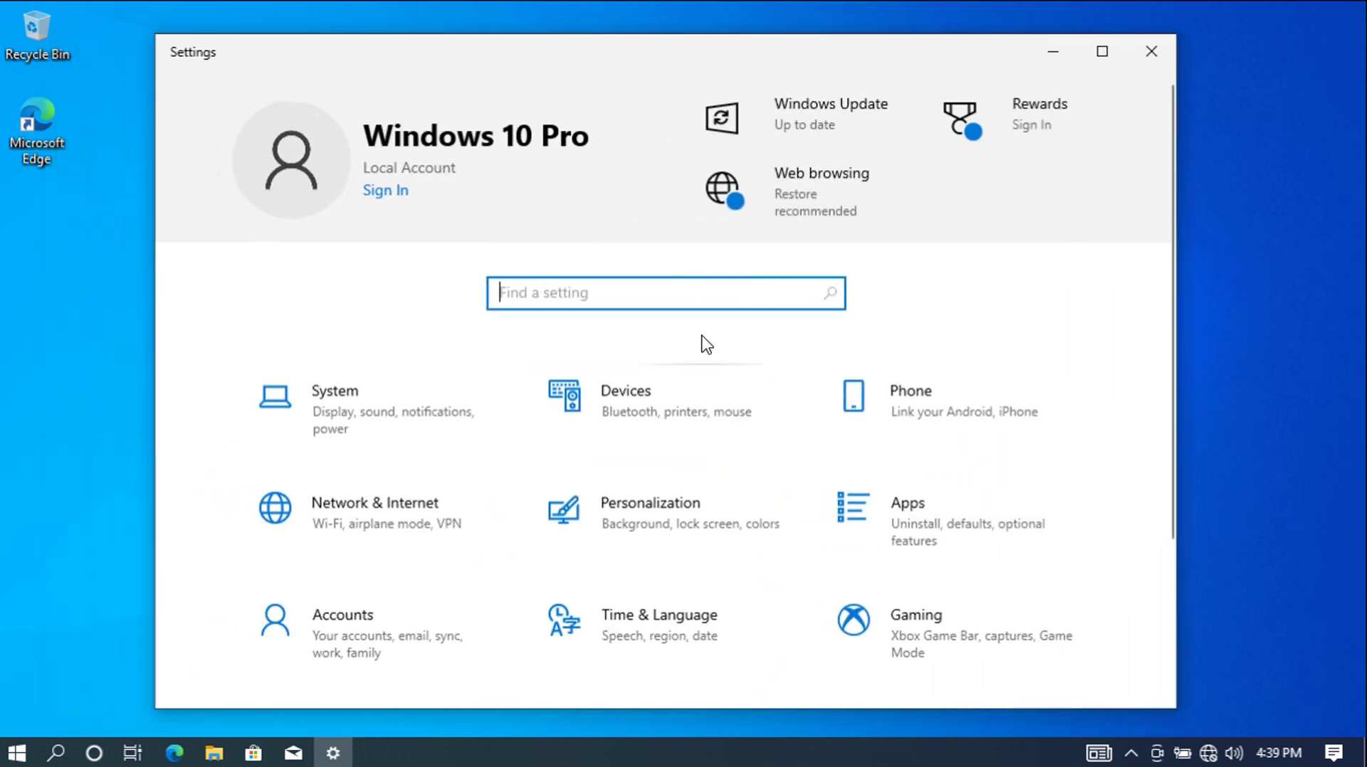
# - Review the device and Windows specifications on the About page of the System settings
pyautogui.scroll(-1, 701, 342)
pyautogui.click(382, 317)
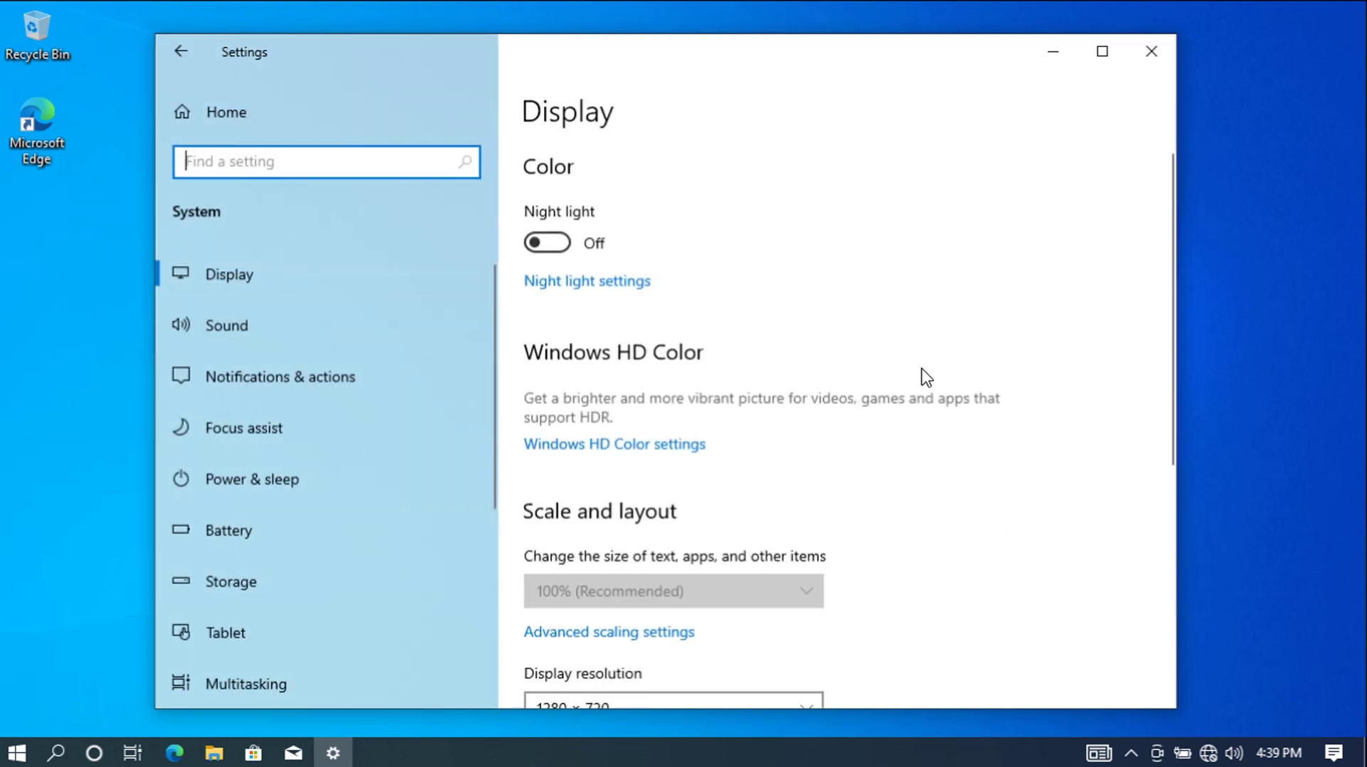
pyautogui.scroll(-4, 422, 396)
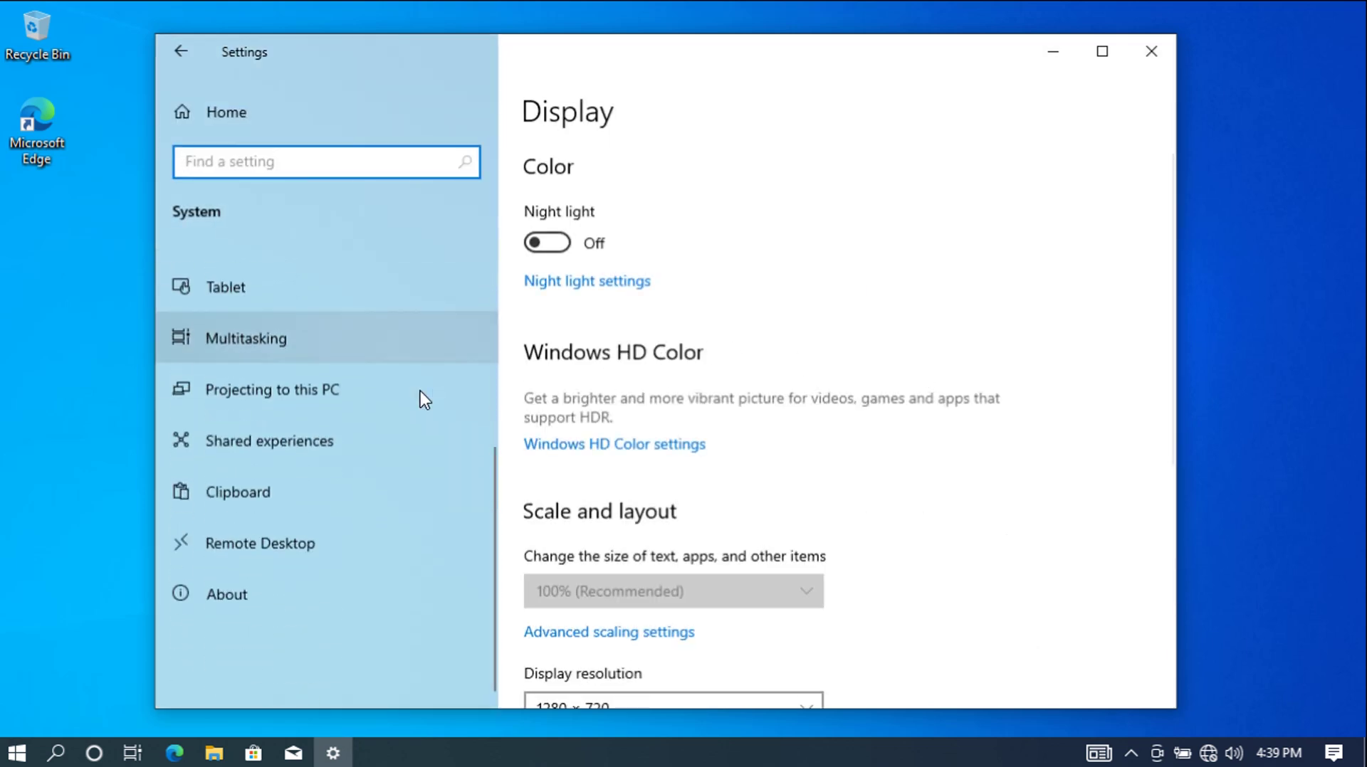
pyautogui.click(271, 591)
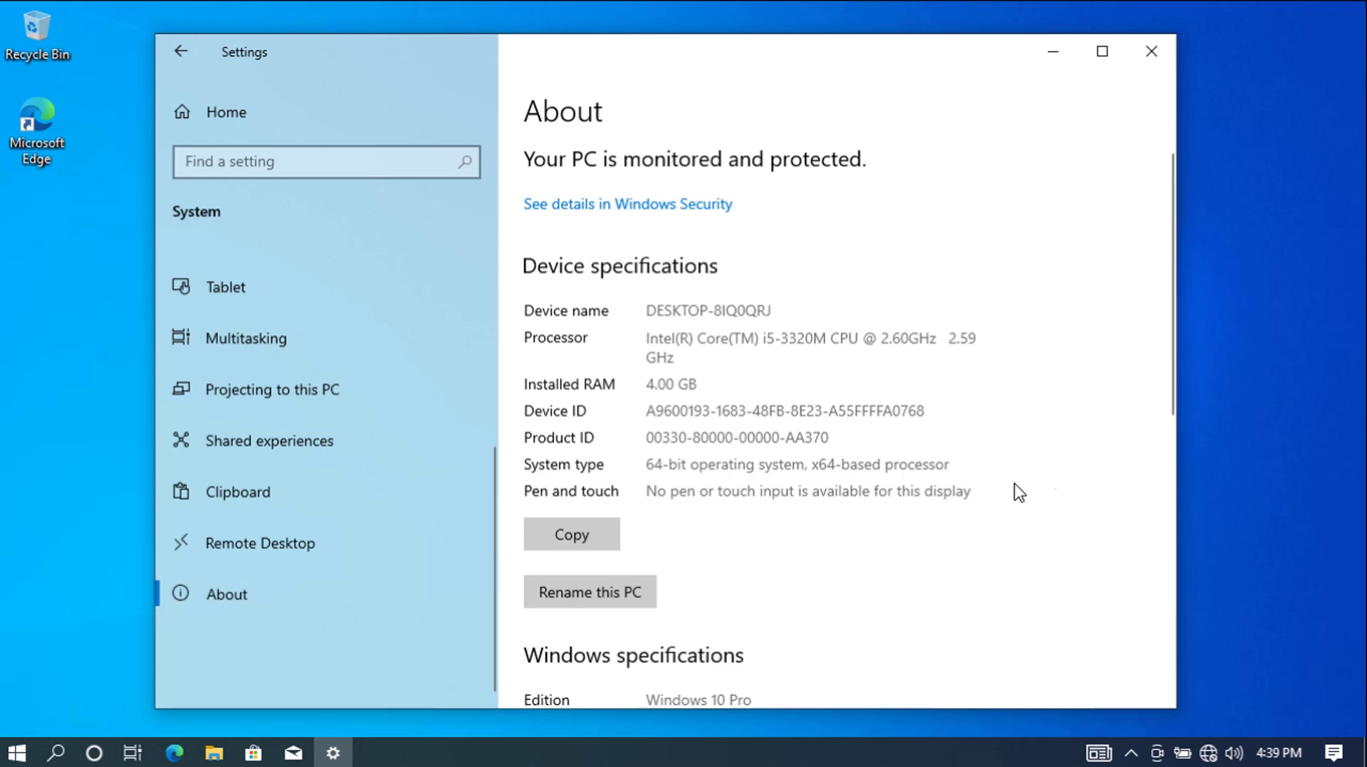
pyautogui.scroll(-5, 1072, 462)
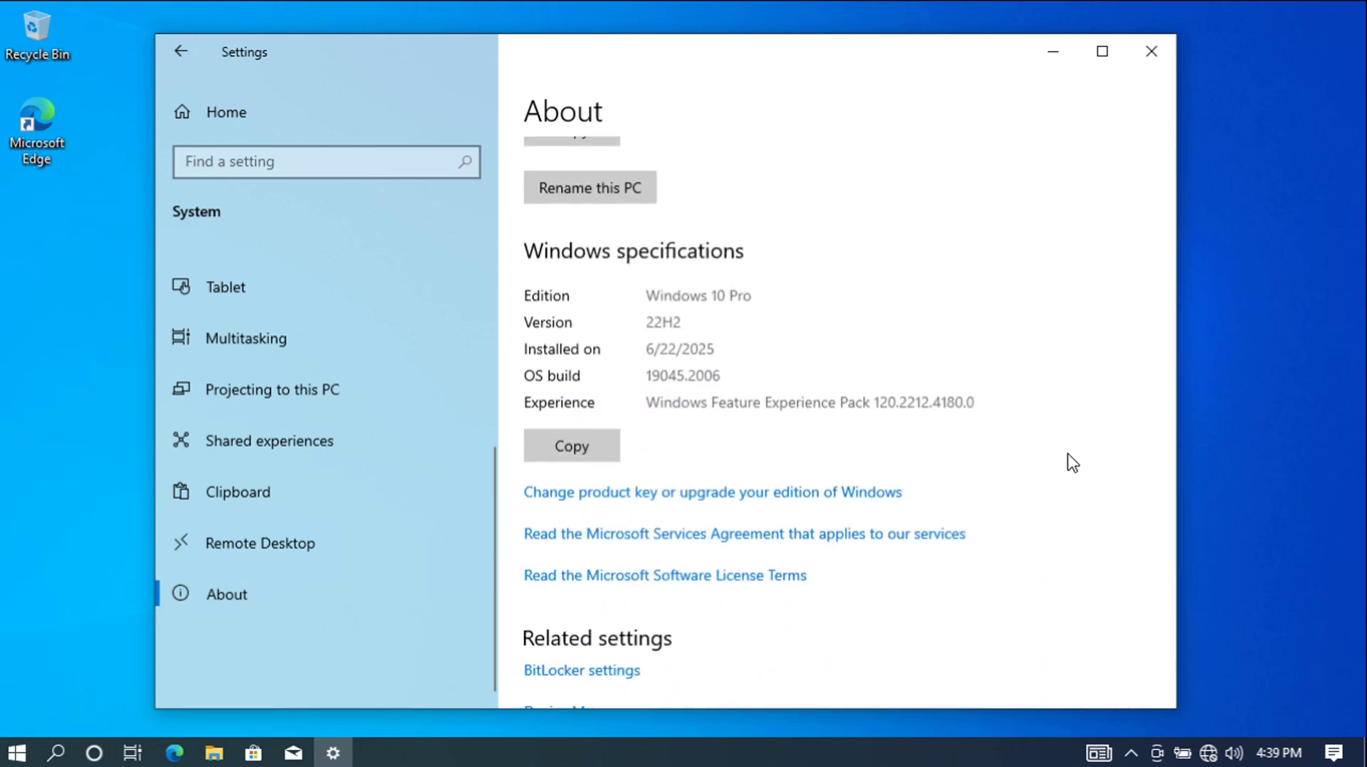
pyautogui.scroll(5, 1072, 463)
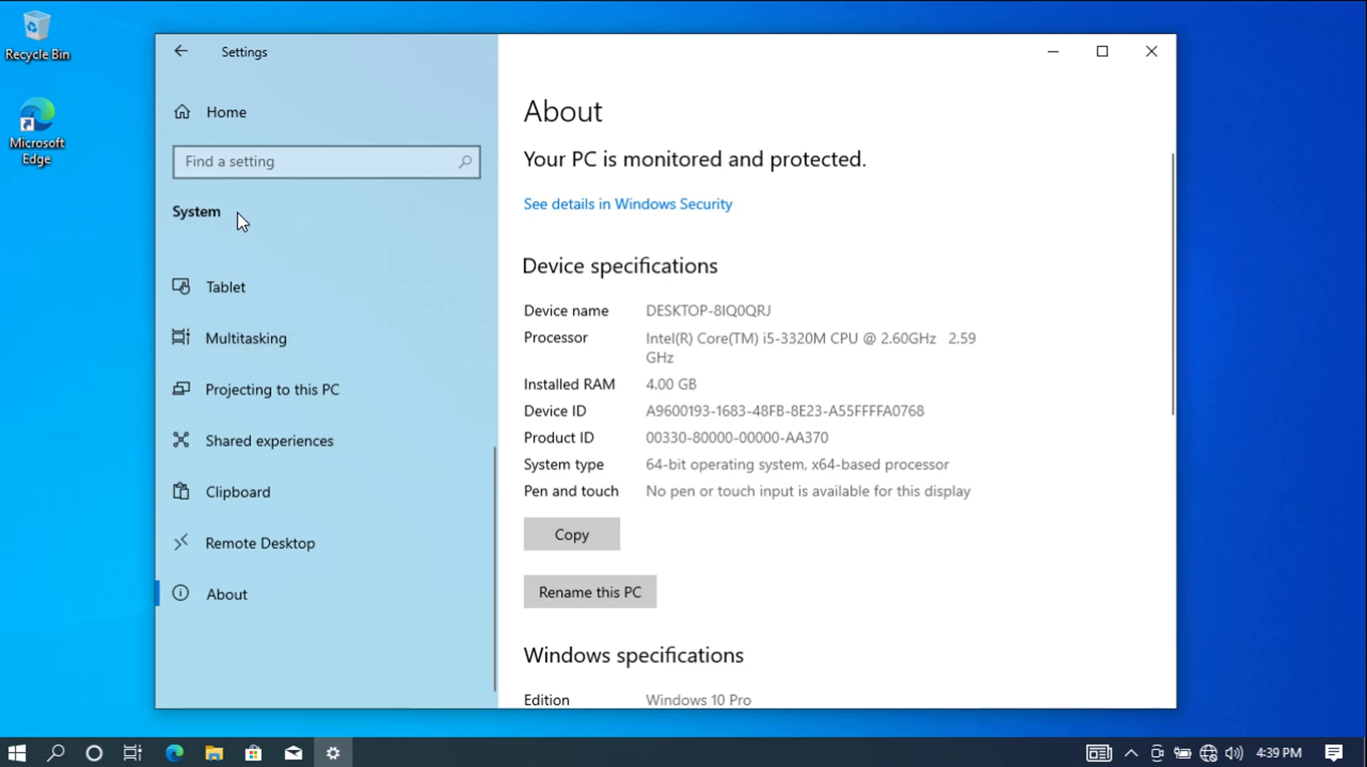
# - Check the Windows Update status and the Windows activation state in the Update & Security settings
pyautogui.click(225, 114)
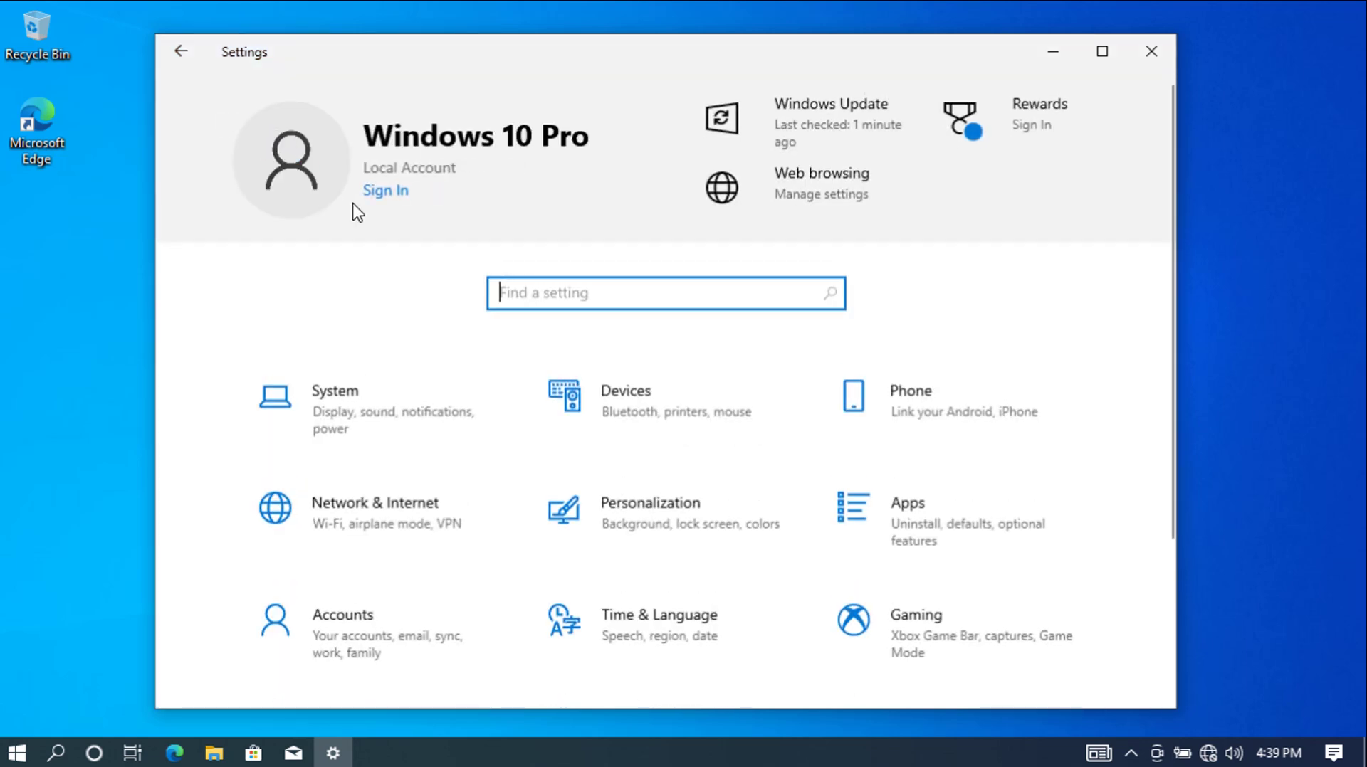
pyautogui.scroll(-3, 548, 512)
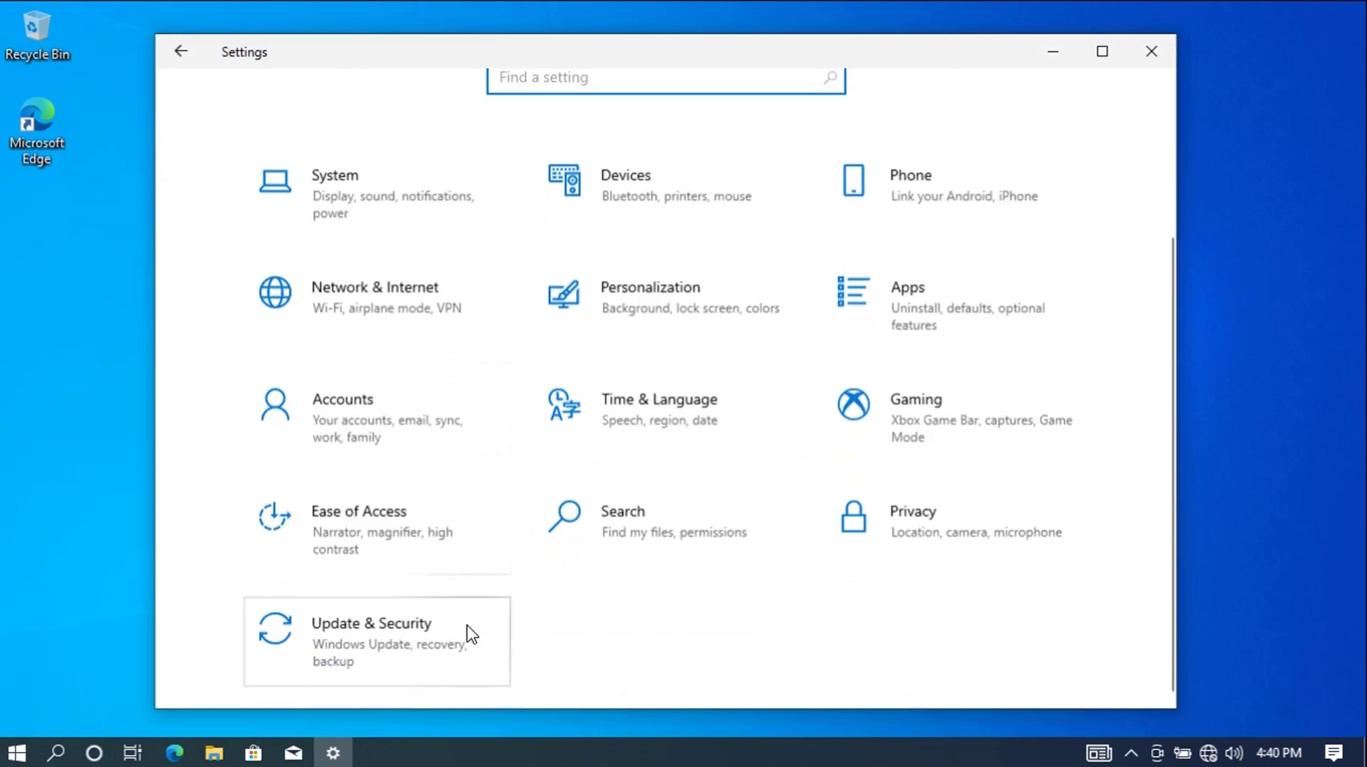
pyautogui.click(367, 629)
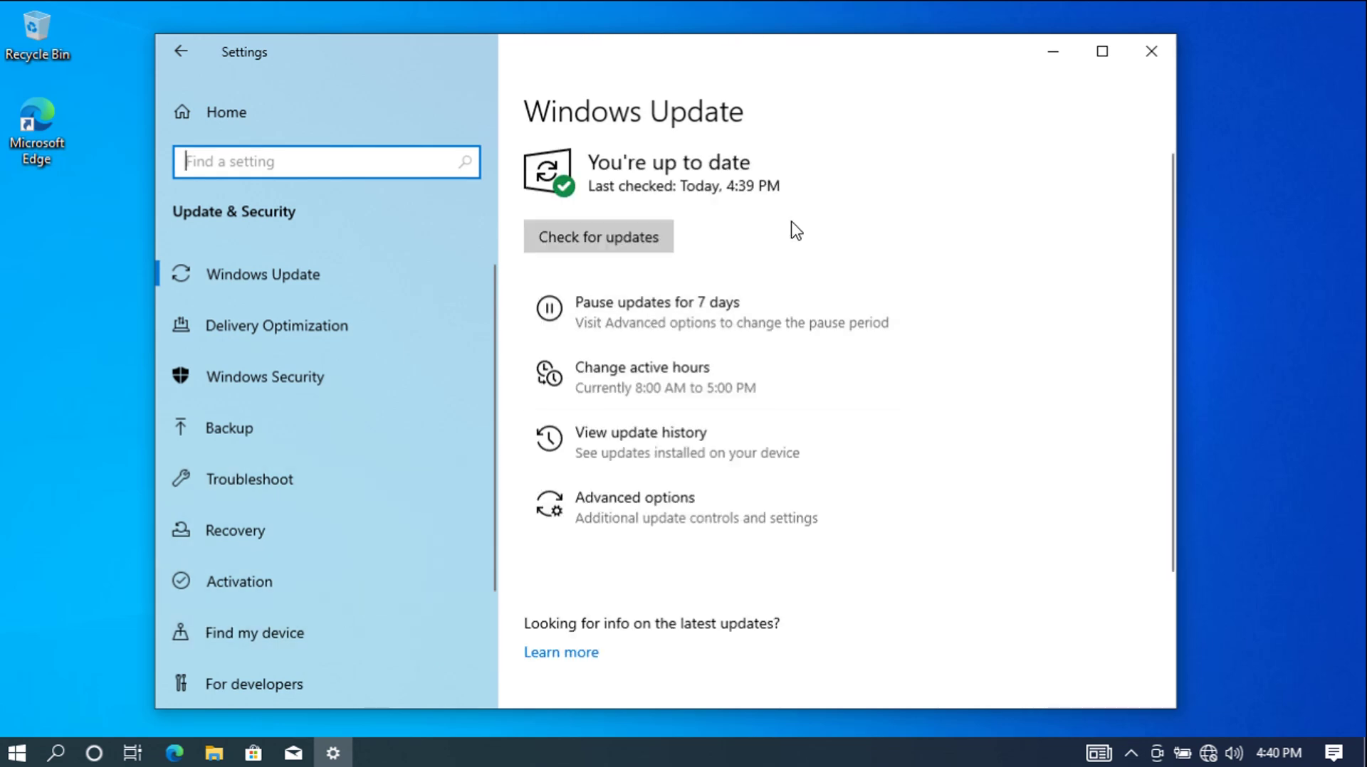
pyautogui.click(299, 578)
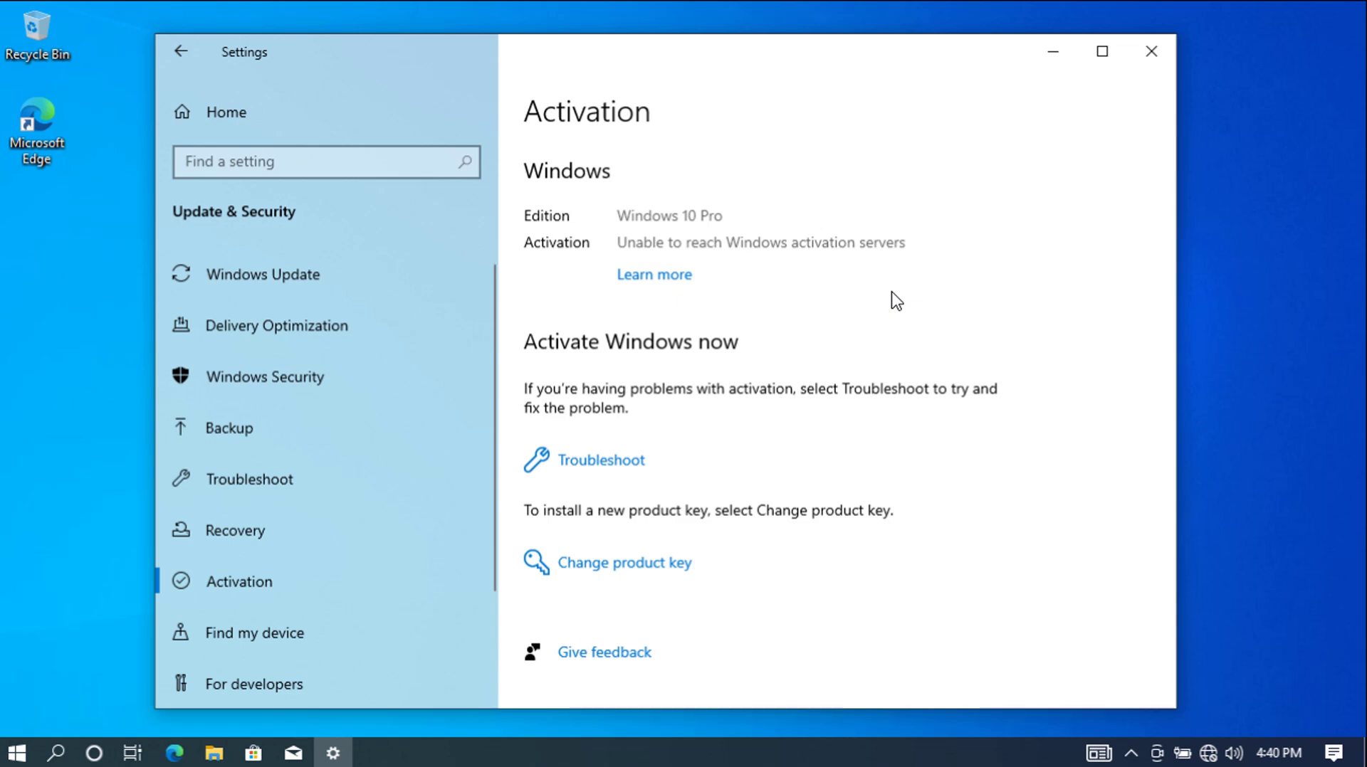
pyautogui.scroll(-2, 349, 540)
pyautogui.scroll(2, 334, 484)
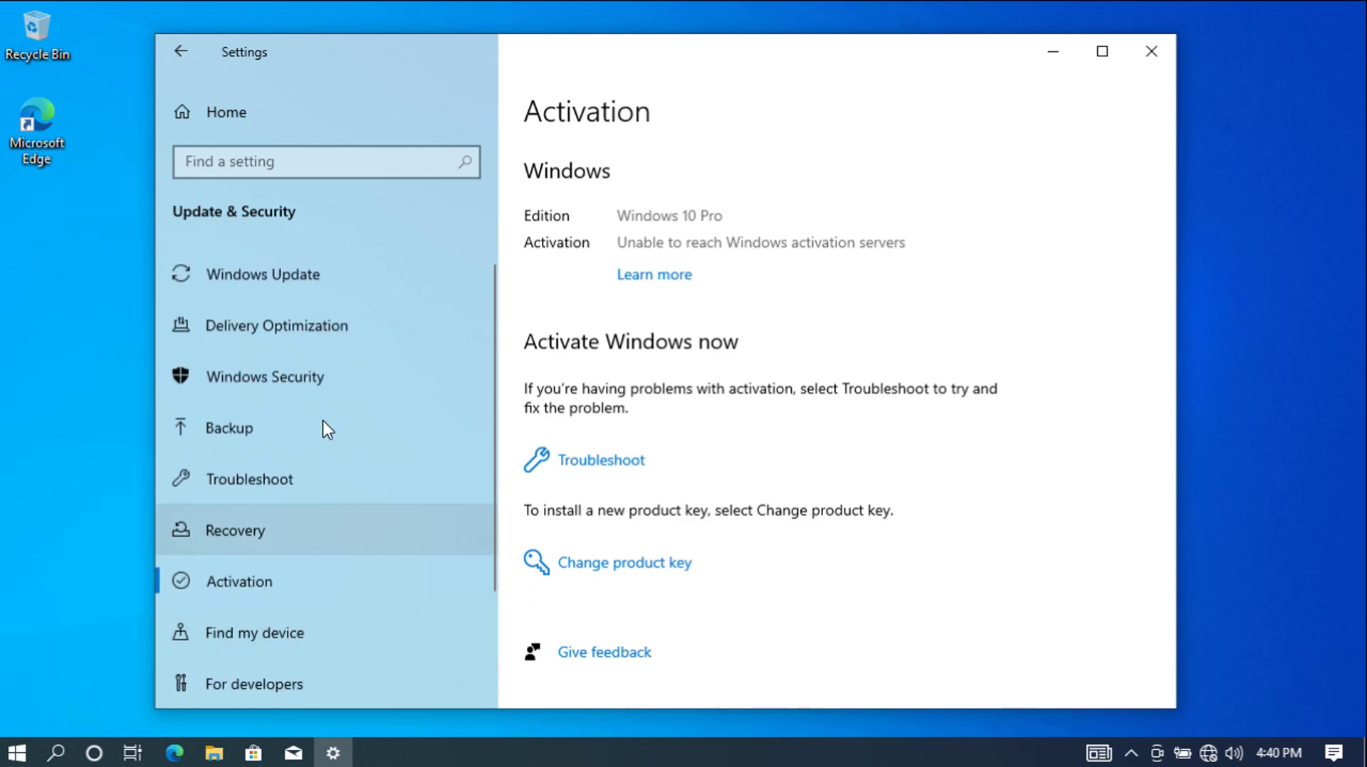
# - Open Virus & threat protection from the Windows Security settings to view the protection status
pyautogui.click(309, 375)
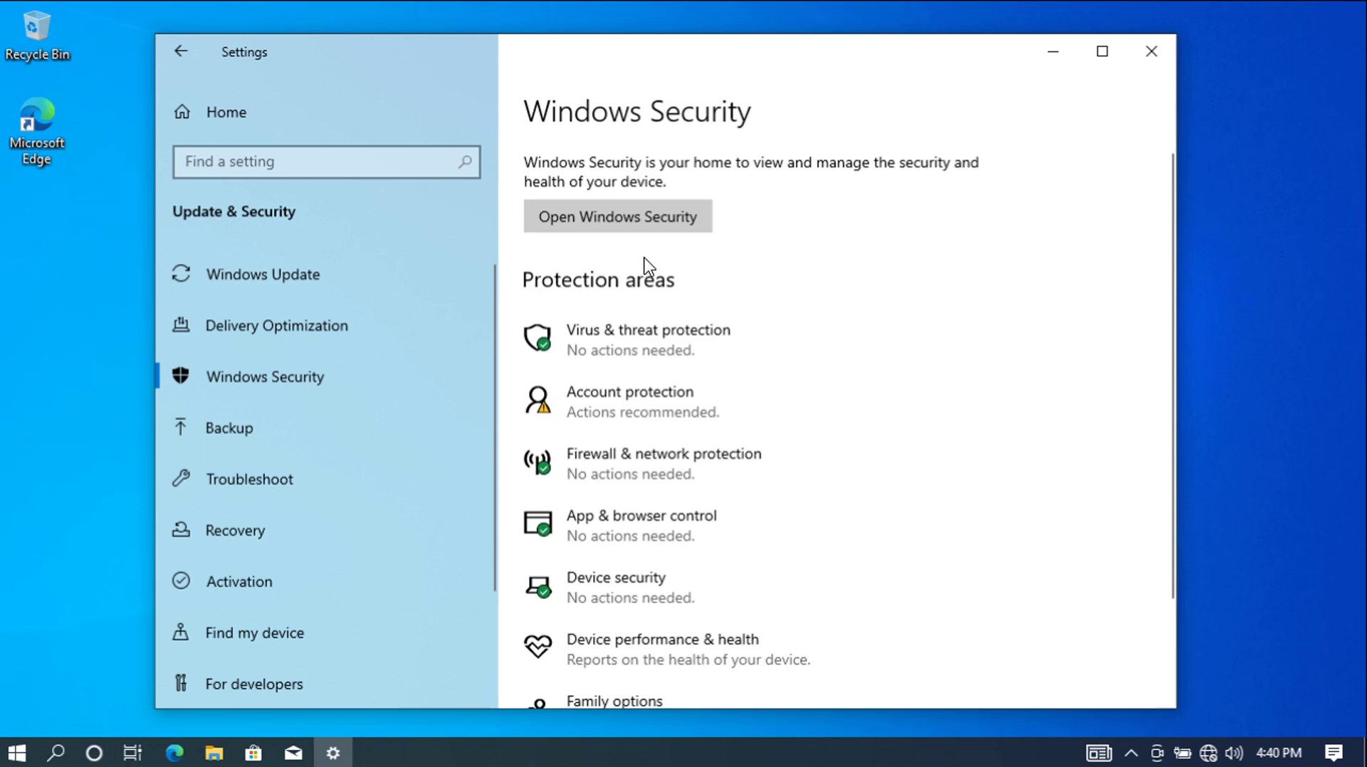
pyautogui.click(643, 334)
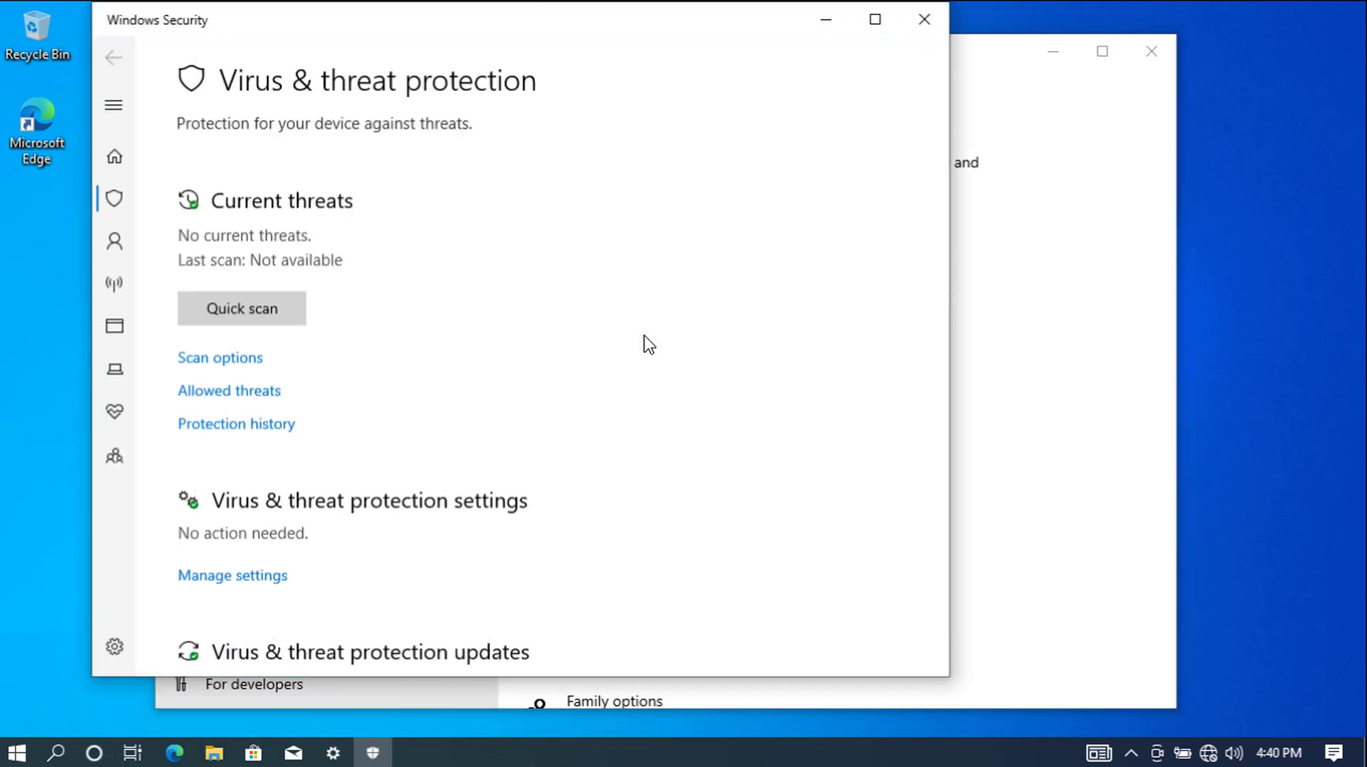
# - Open the Virus & threat protection settings and review the state of the individual protection options
pyautogui.scroll(-3, 384, 430)
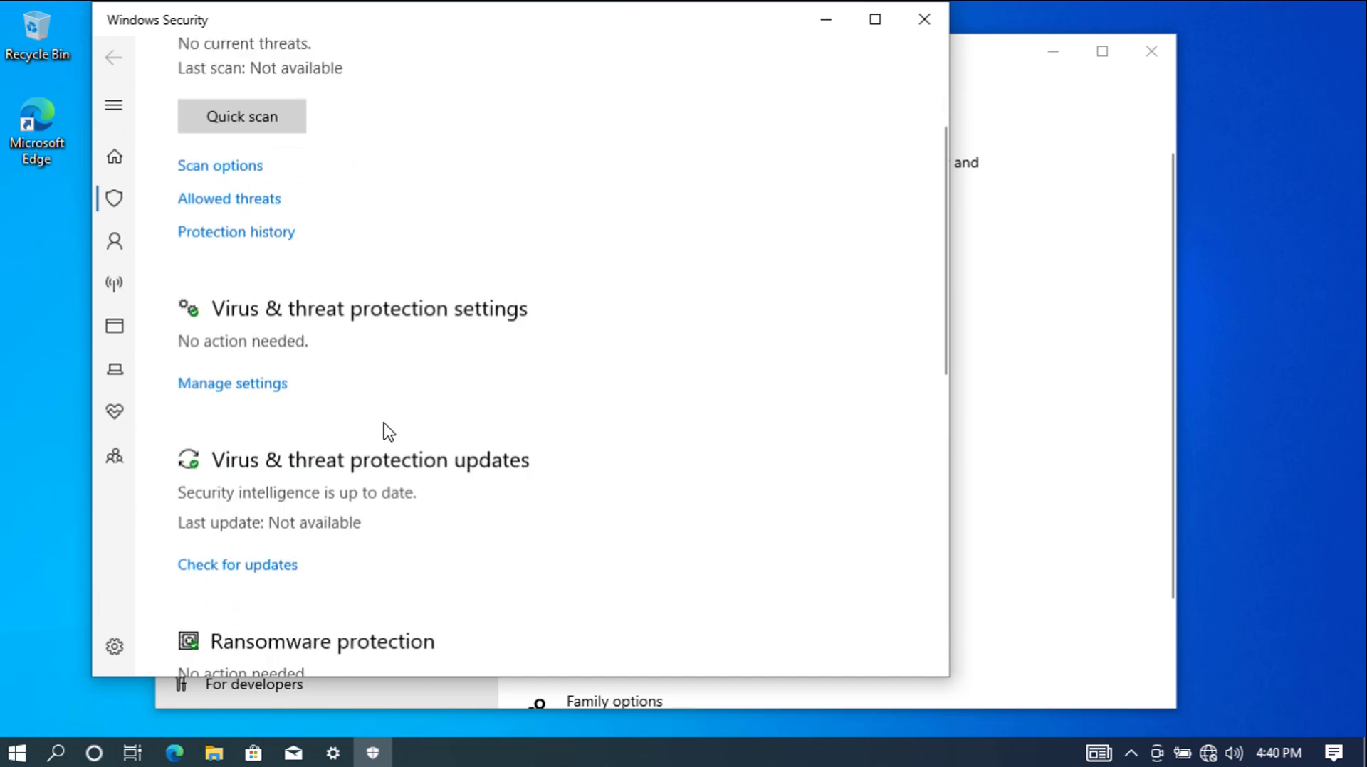
pyautogui.click(252, 385)
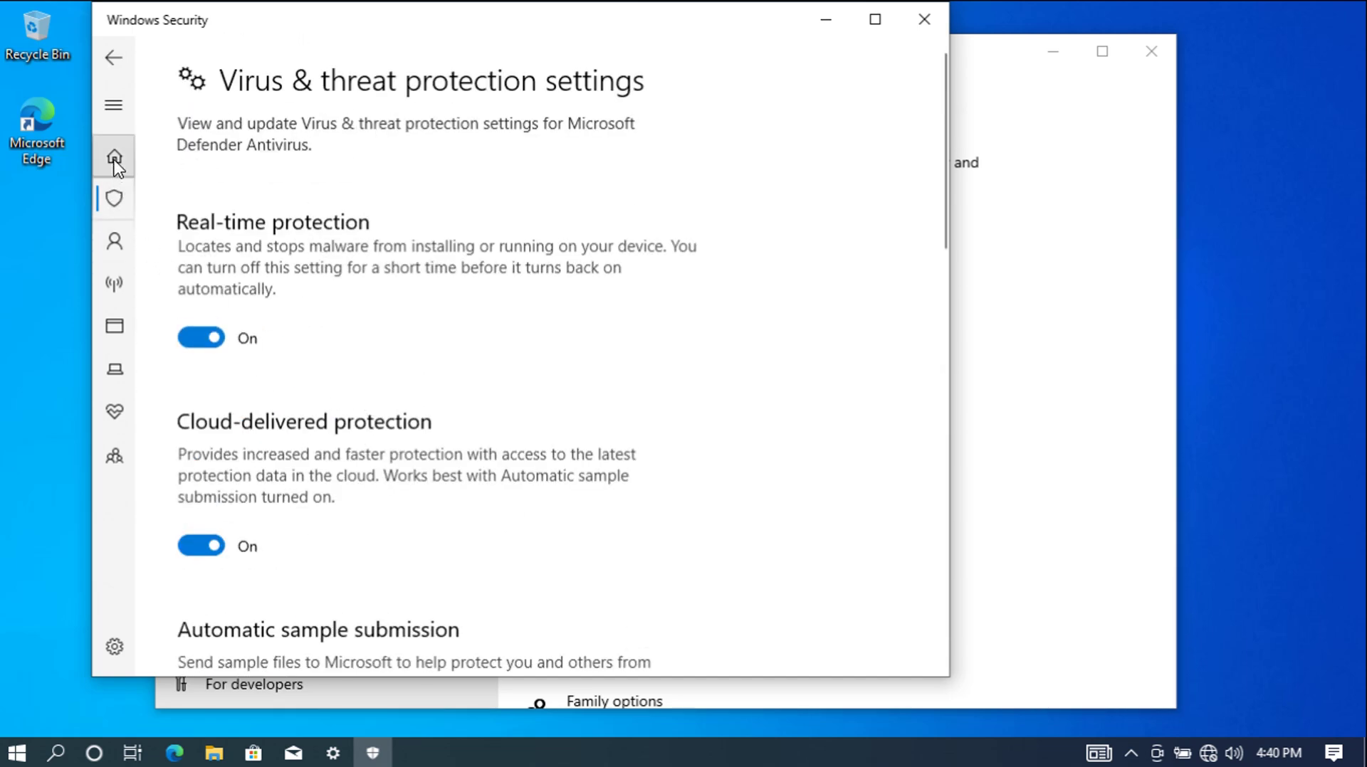
pyautogui.scroll(-7, 413, 329)
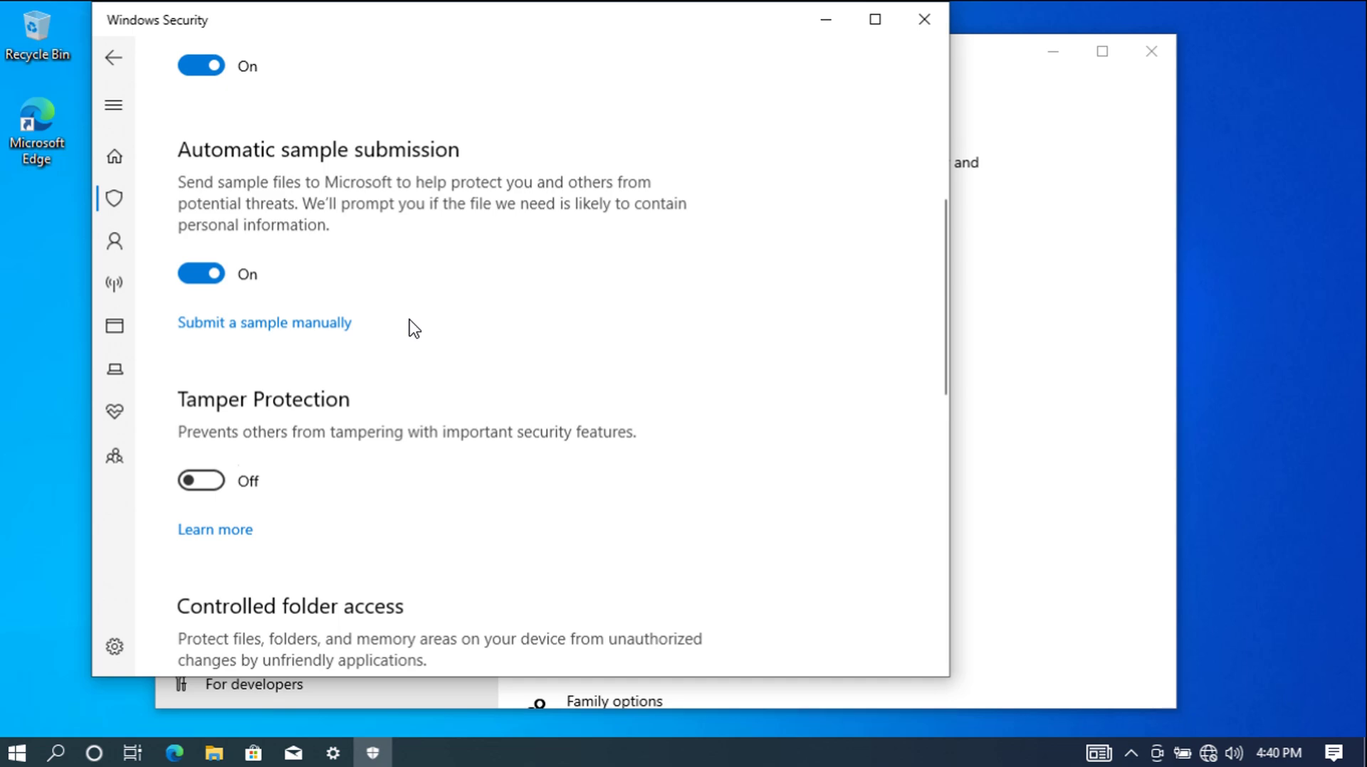
pyautogui.scroll(-5, 414, 329)
pyautogui.scroll(11, 414, 329)
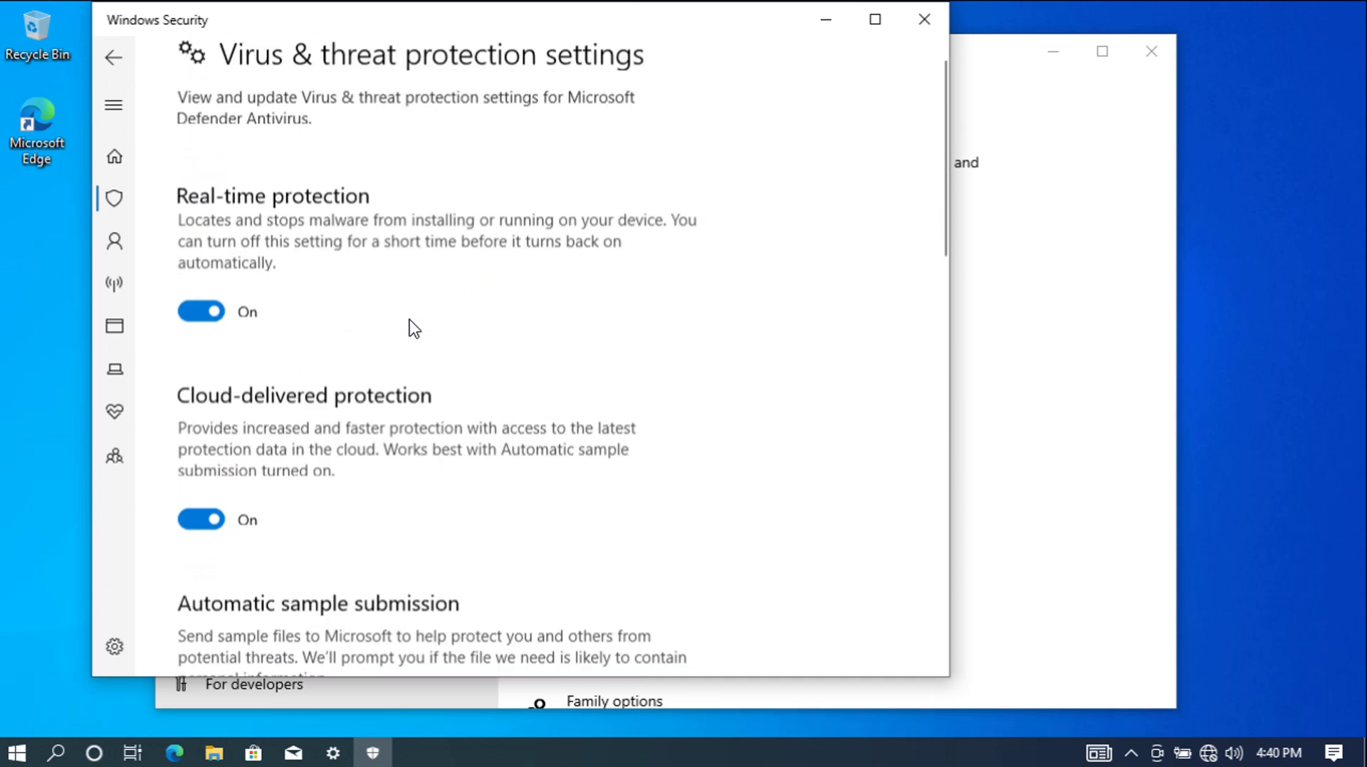
# - Dismiss the Account protection sign-in recommendation on the Security at a glance page and review all protection areas
pyautogui.click(116, 161)
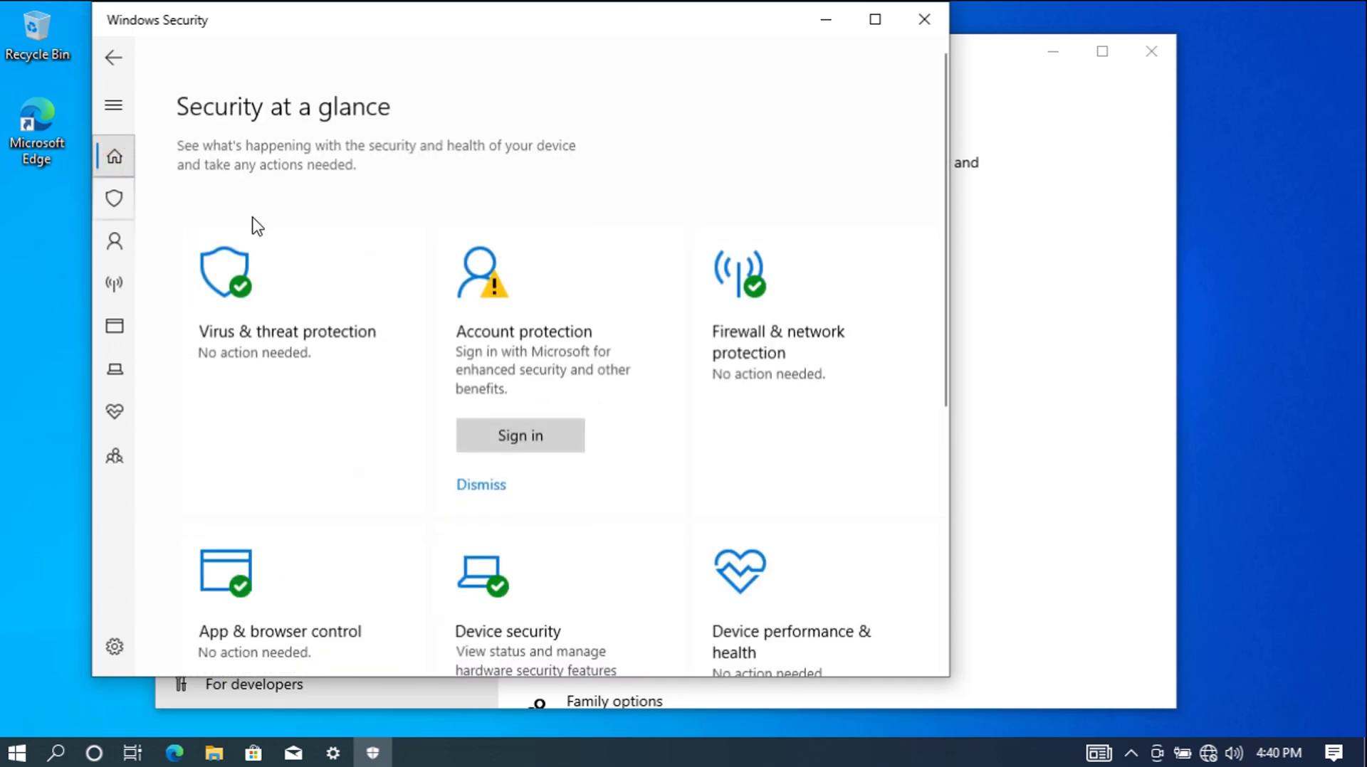
pyautogui.click(492, 485)
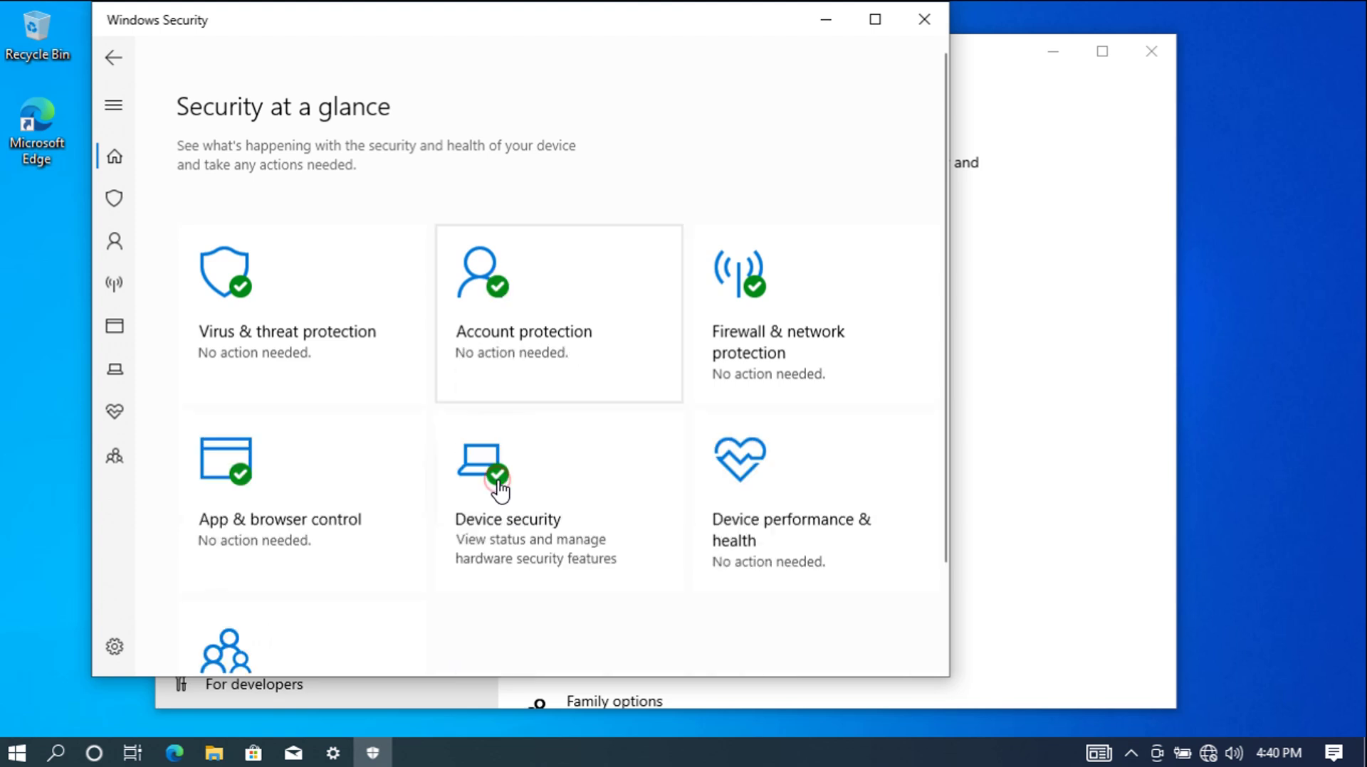
pyautogui.scroll(-2, 670, 448)
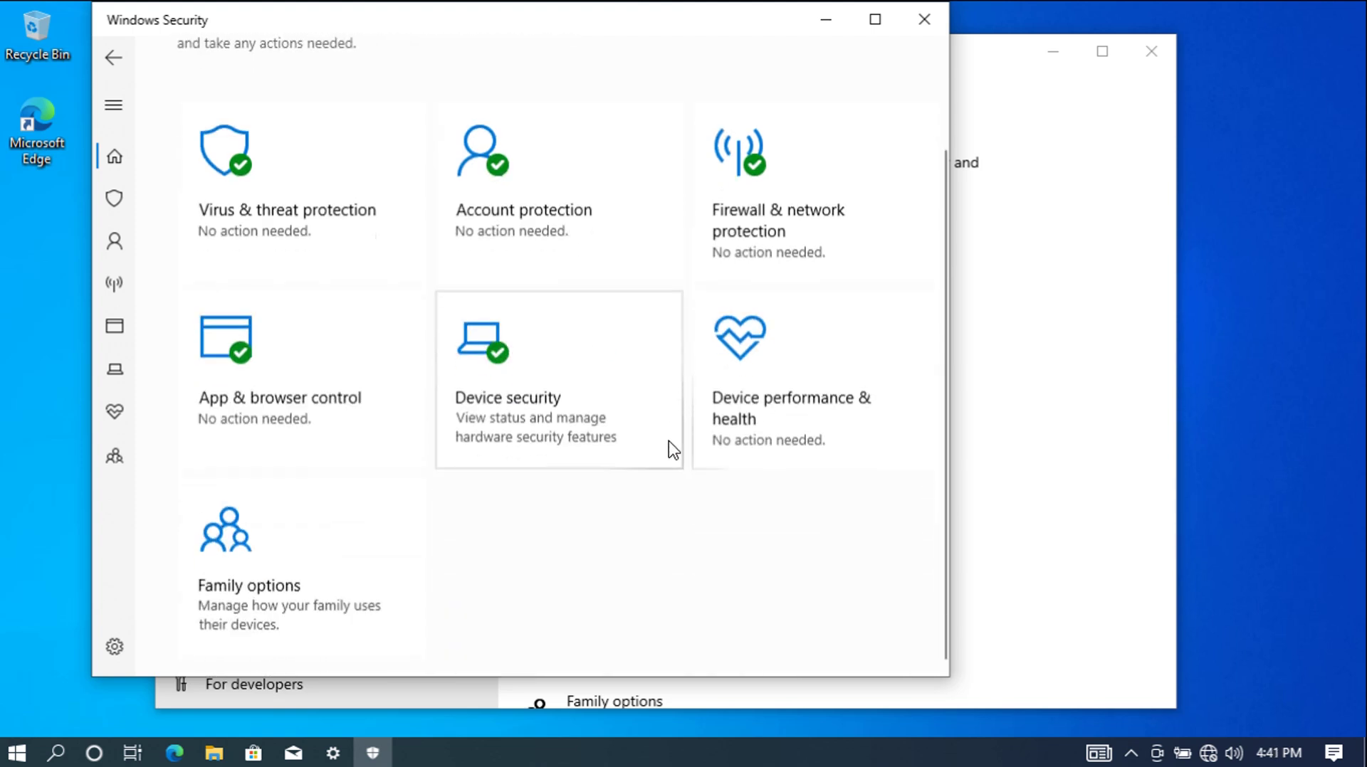
pyautogui.scroll(2, 672, 450)
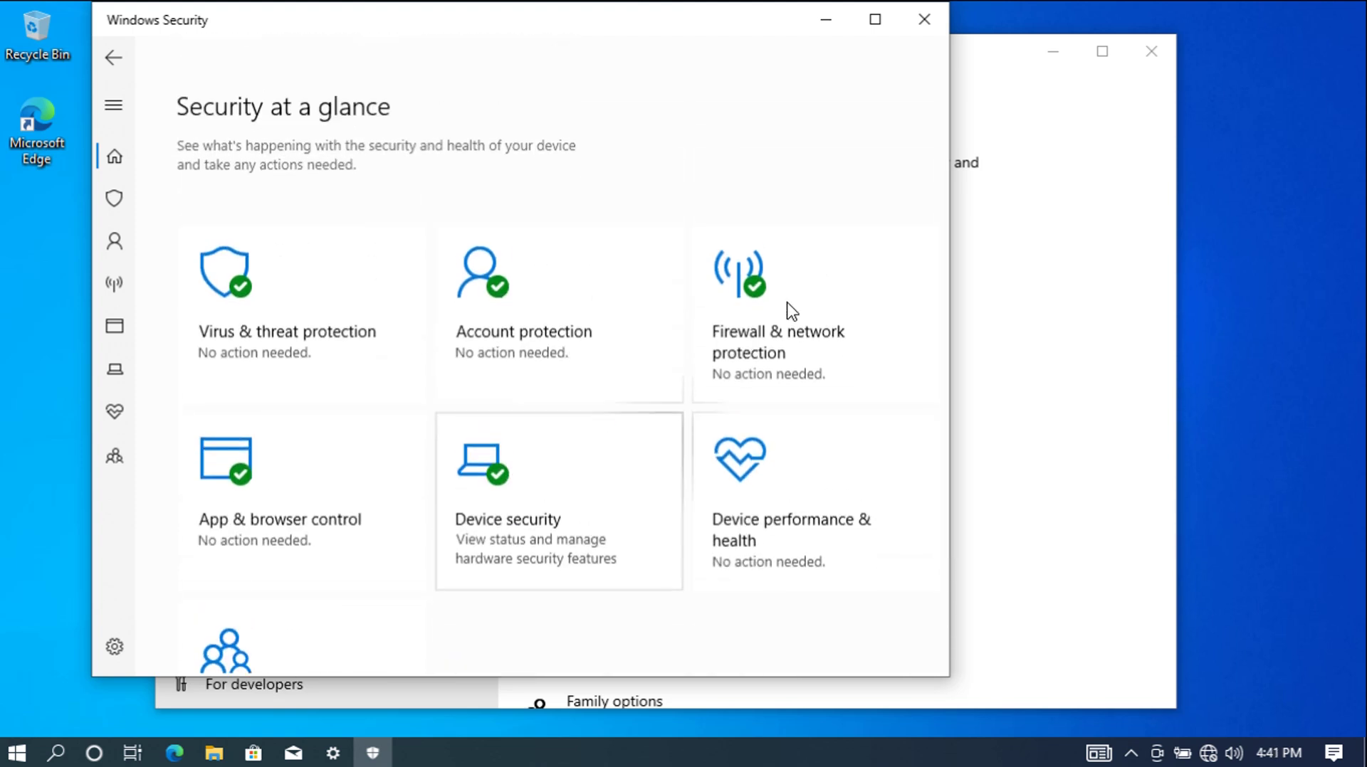
# - Open File Explorer, widen its navigation pane slightly and view the folders and drives under This PC
pyautogui.click(213, 754)
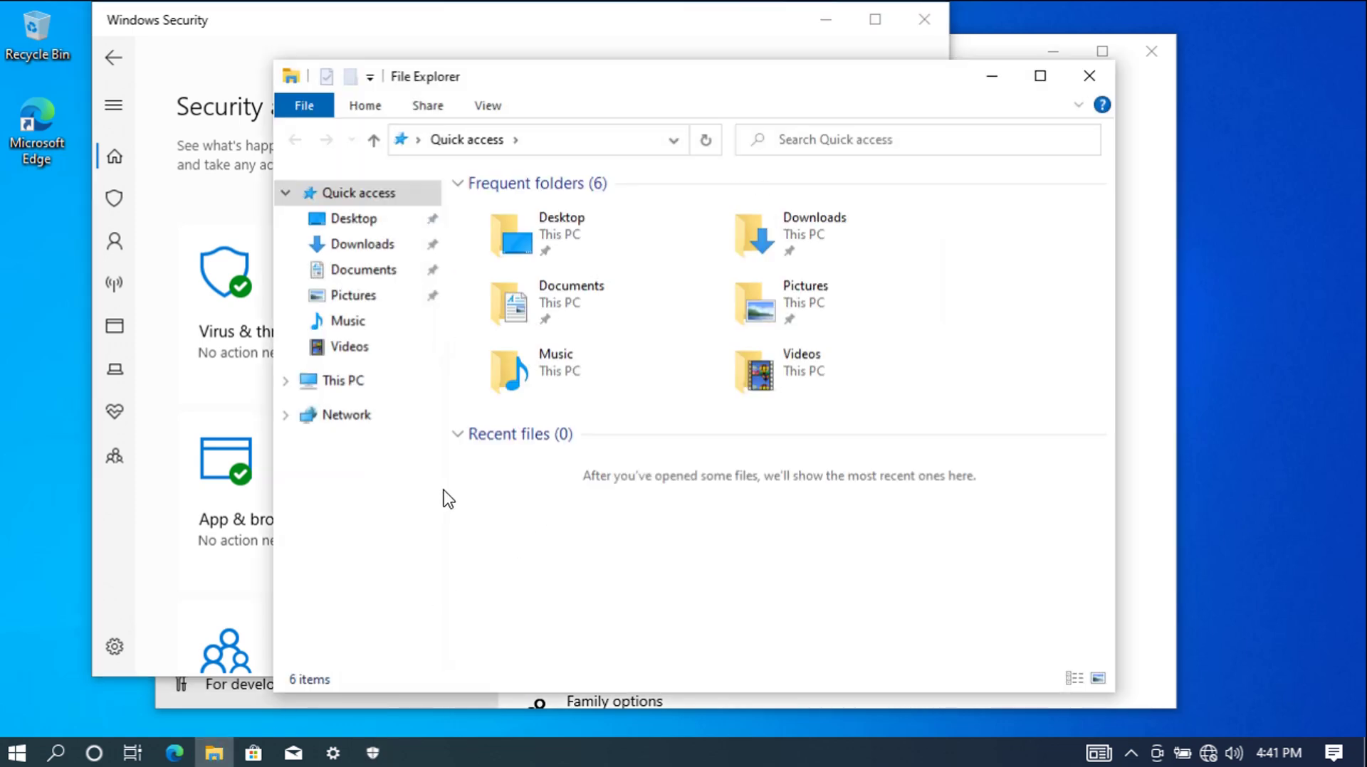
pyautogui.moveTo(442, 483); pyautogui.dragTo(479, 483)
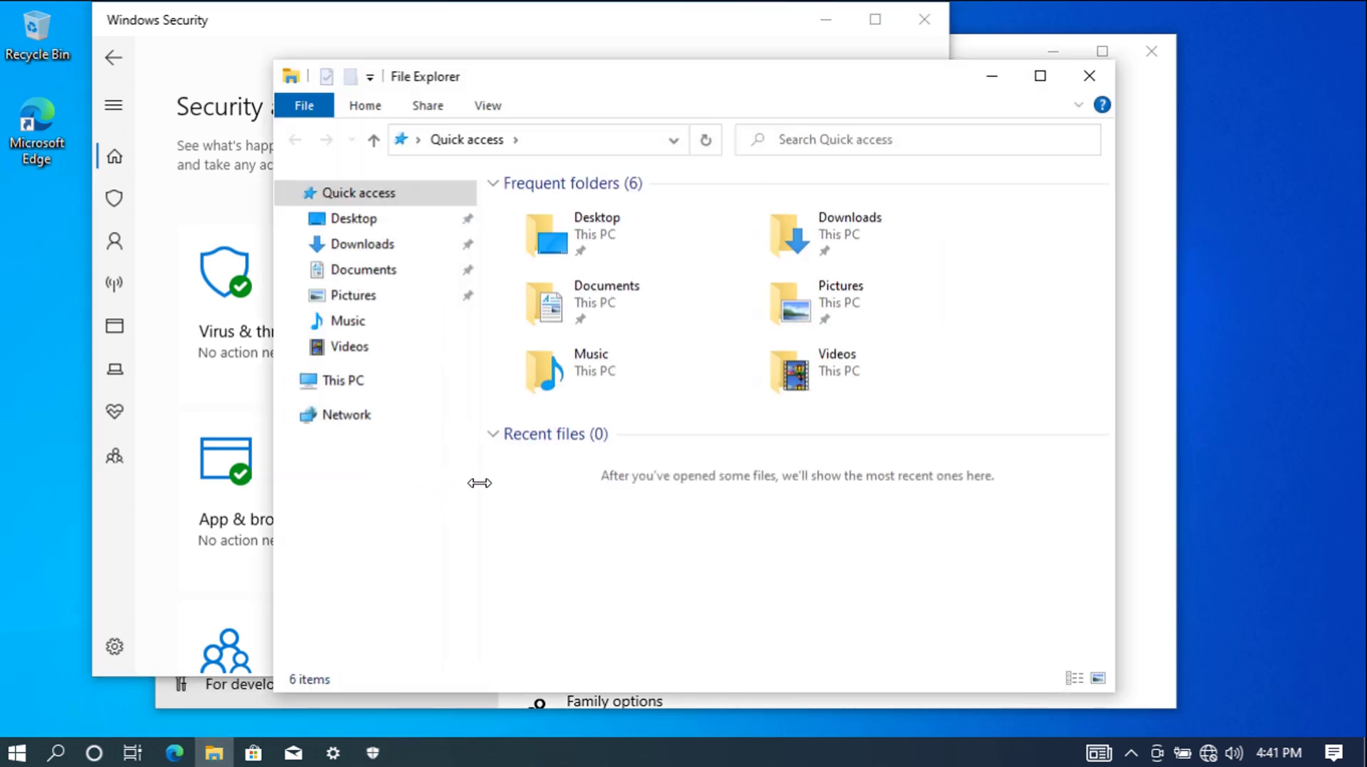
pyautogui.click(342, 384)
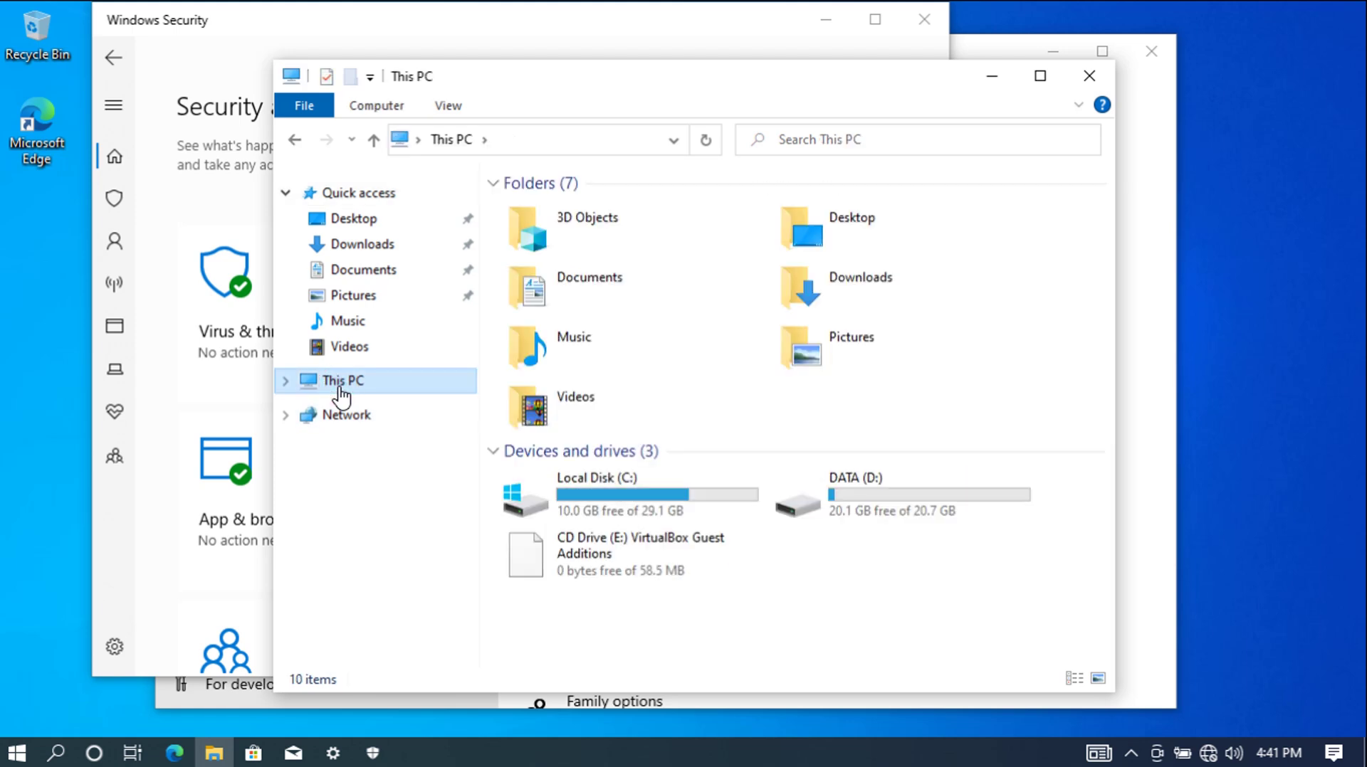
# - Close the File Explorer, Windows Security and Settings windows to clear the desktop
pyautogui.click(1089, 74)
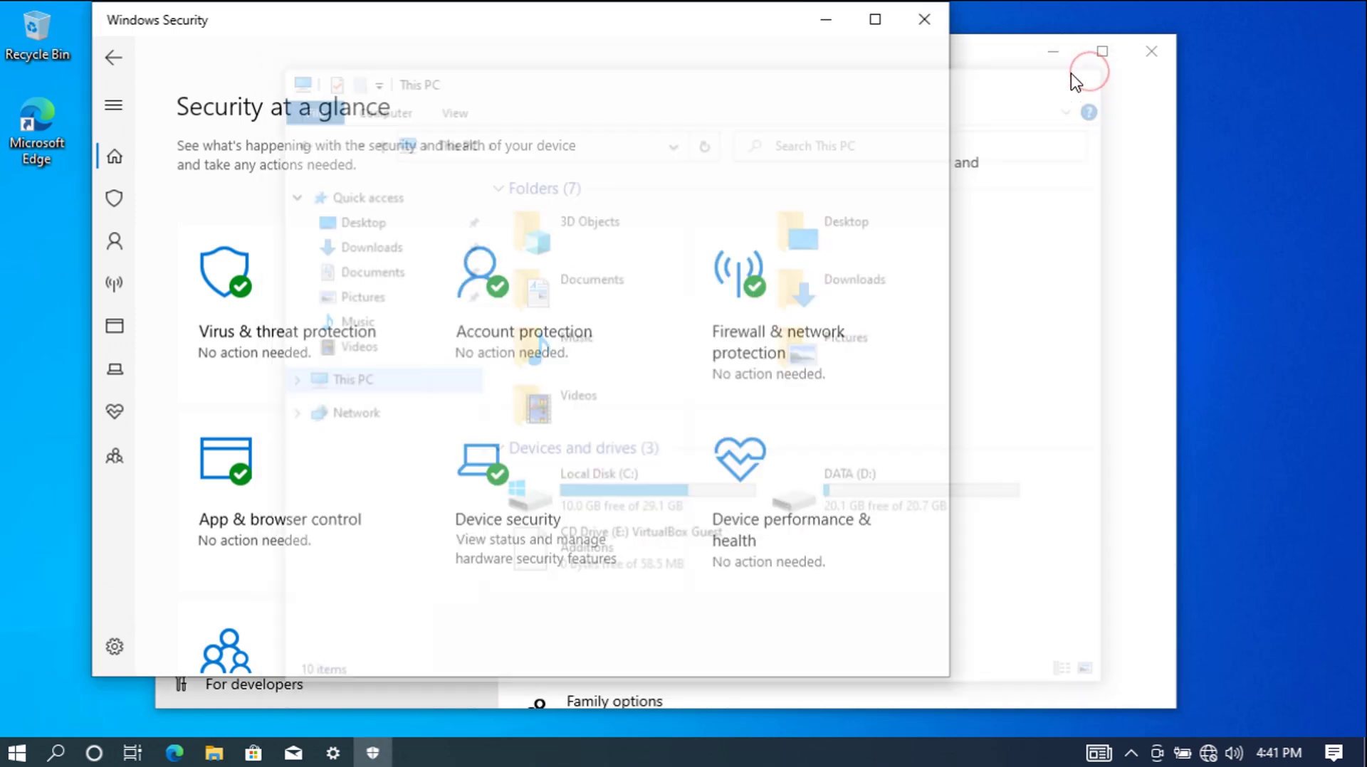
pyautogui.click(926, 17)
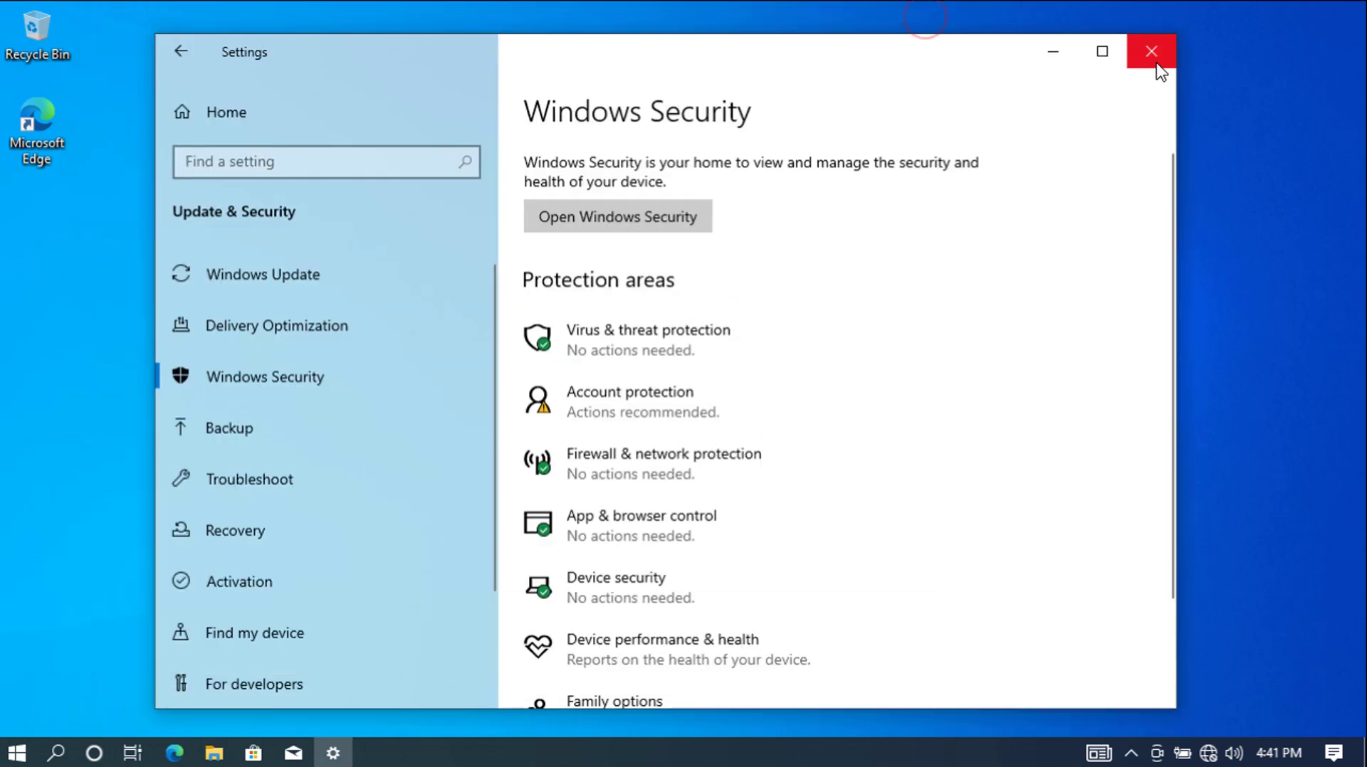
pyautogui.click(1151, 51)
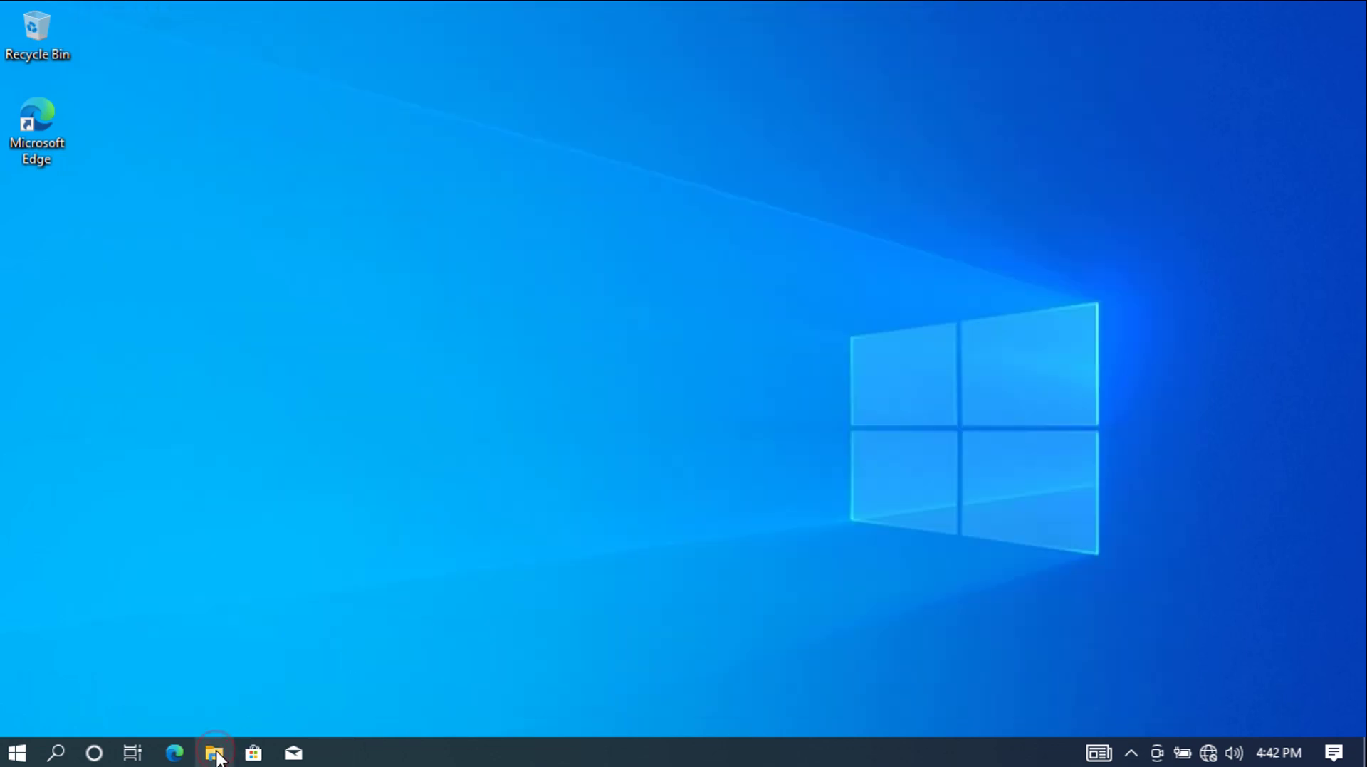
# - Reopen File Explorer, widen its navigation pane and window, and show the drives under This PC
pyautogui.click(215, 754)
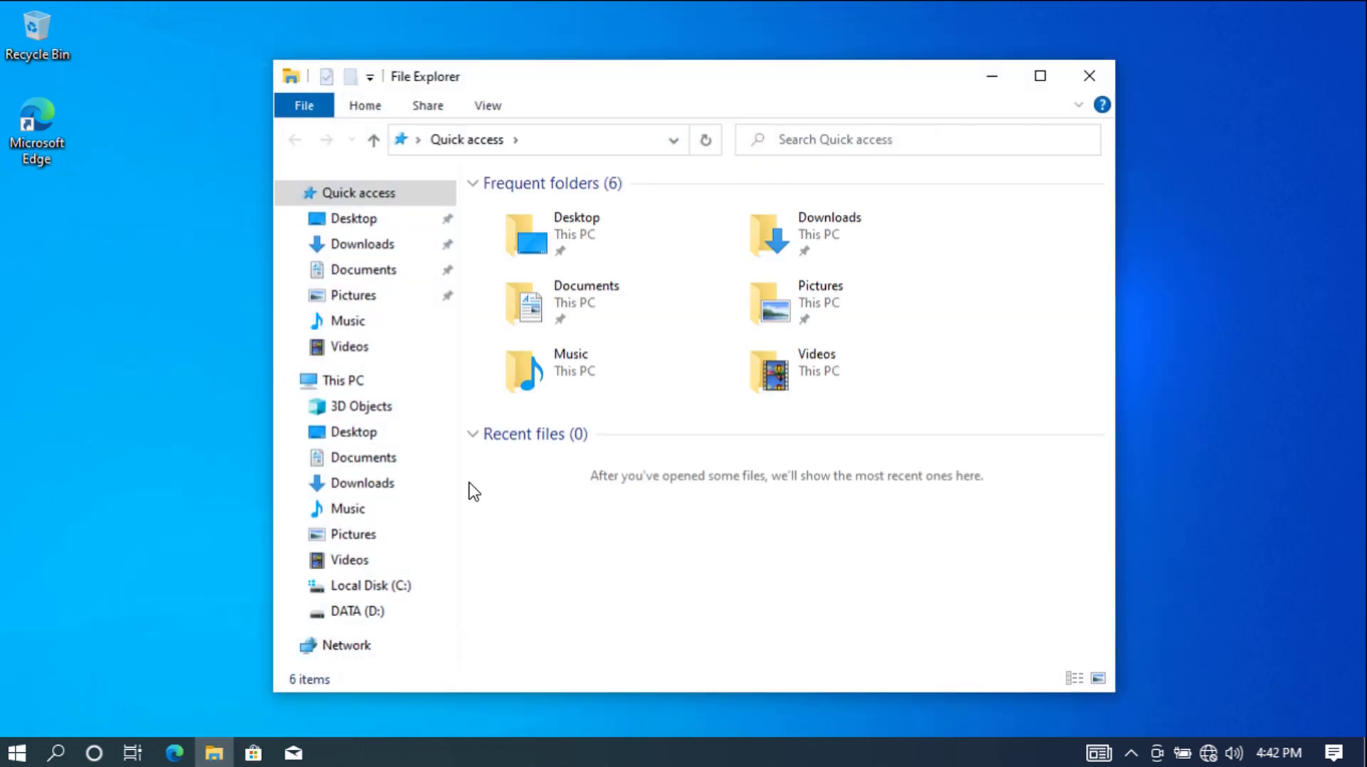
pyautogui.moveTo(460, 461); pyautogui.dragTo(481, 458)
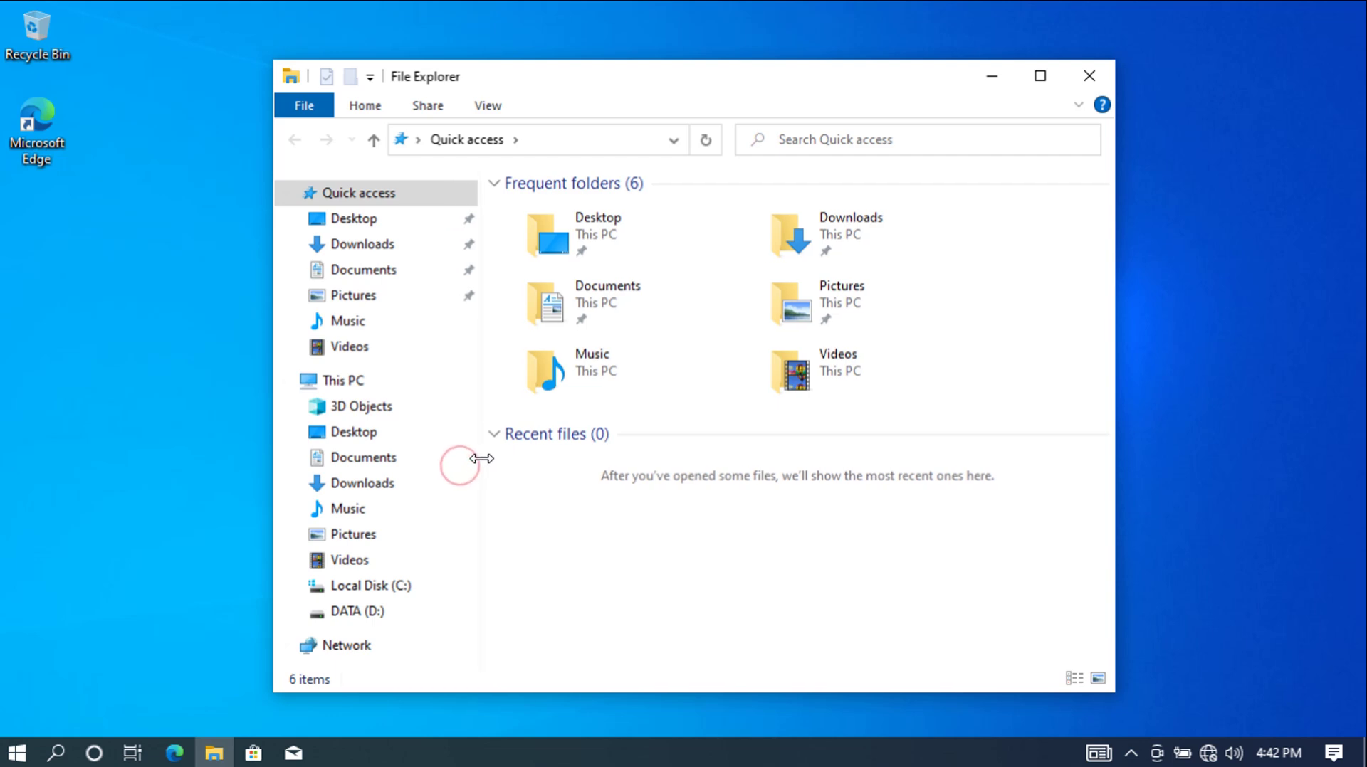
pyautogui.moveTo(1118, 465); pyautogui.dragTo(1204, 451)
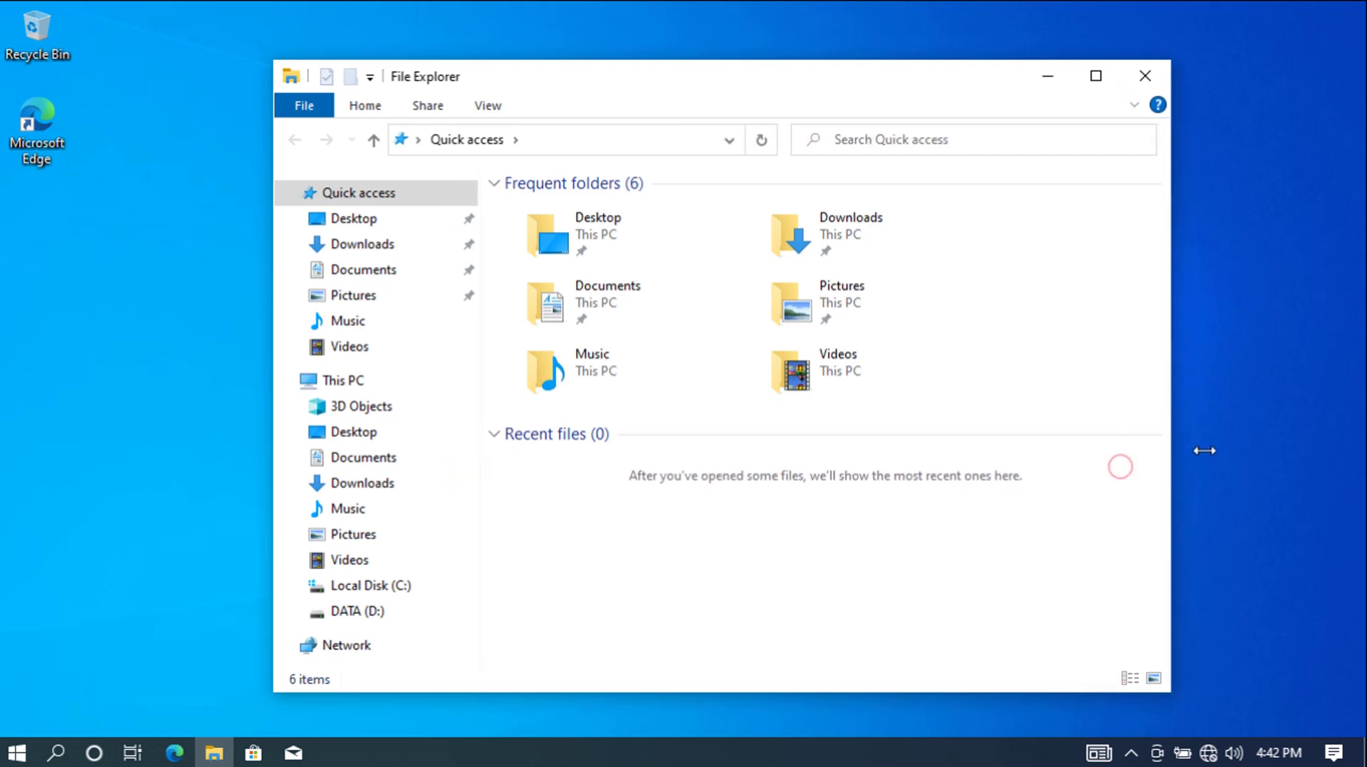
pyautogui.click(358, 382)
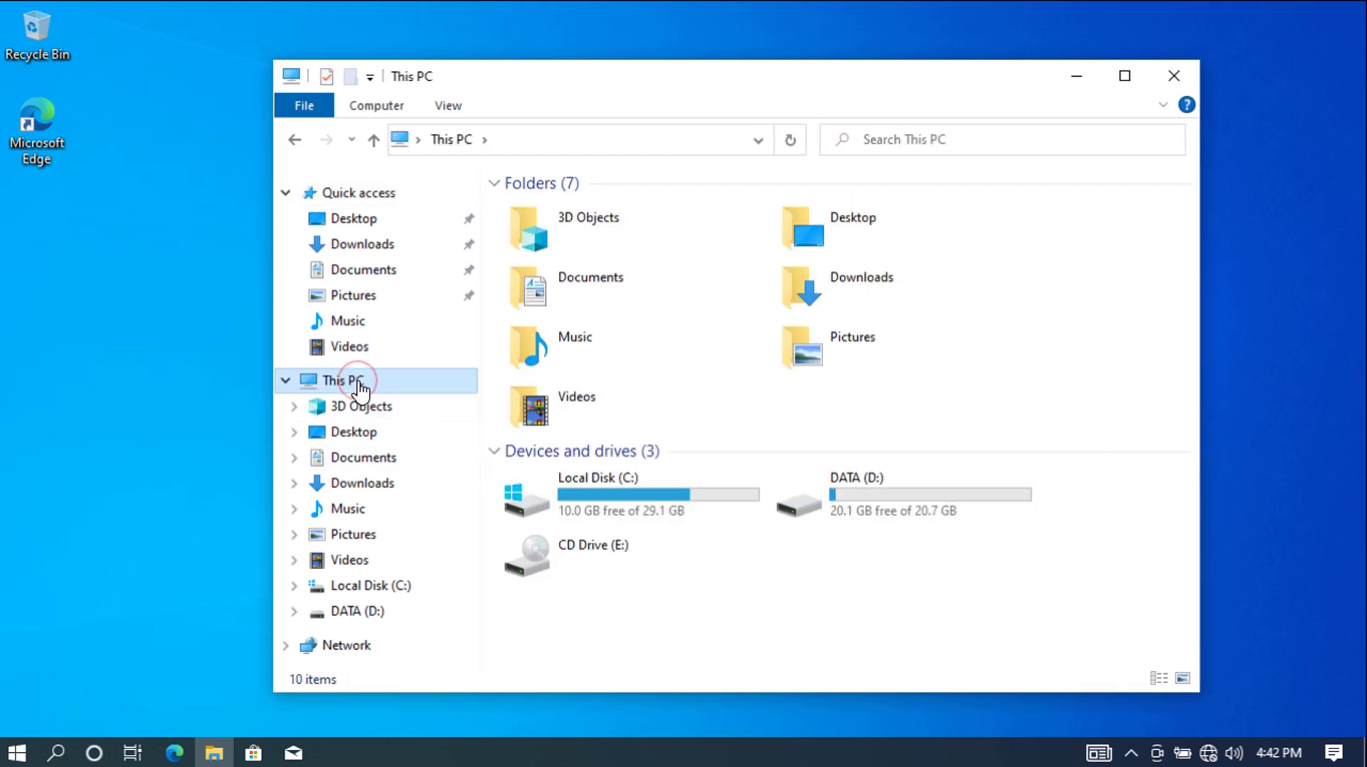
# - Open the properties of Local Disk (C:) to view its used and free space, repositioning the dialog over the File Explorer window
pyautogui.rightClick(632, 504)
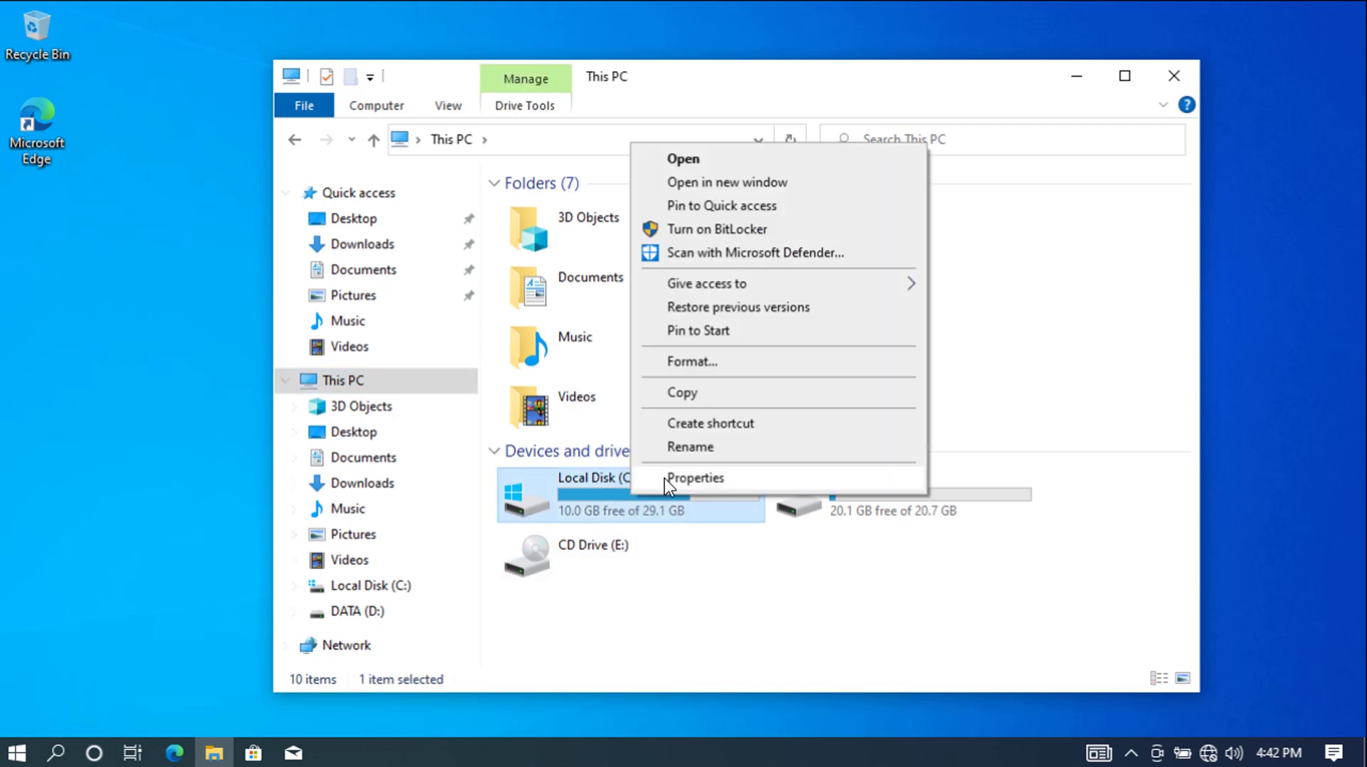
pyautogui.click(676, 475)
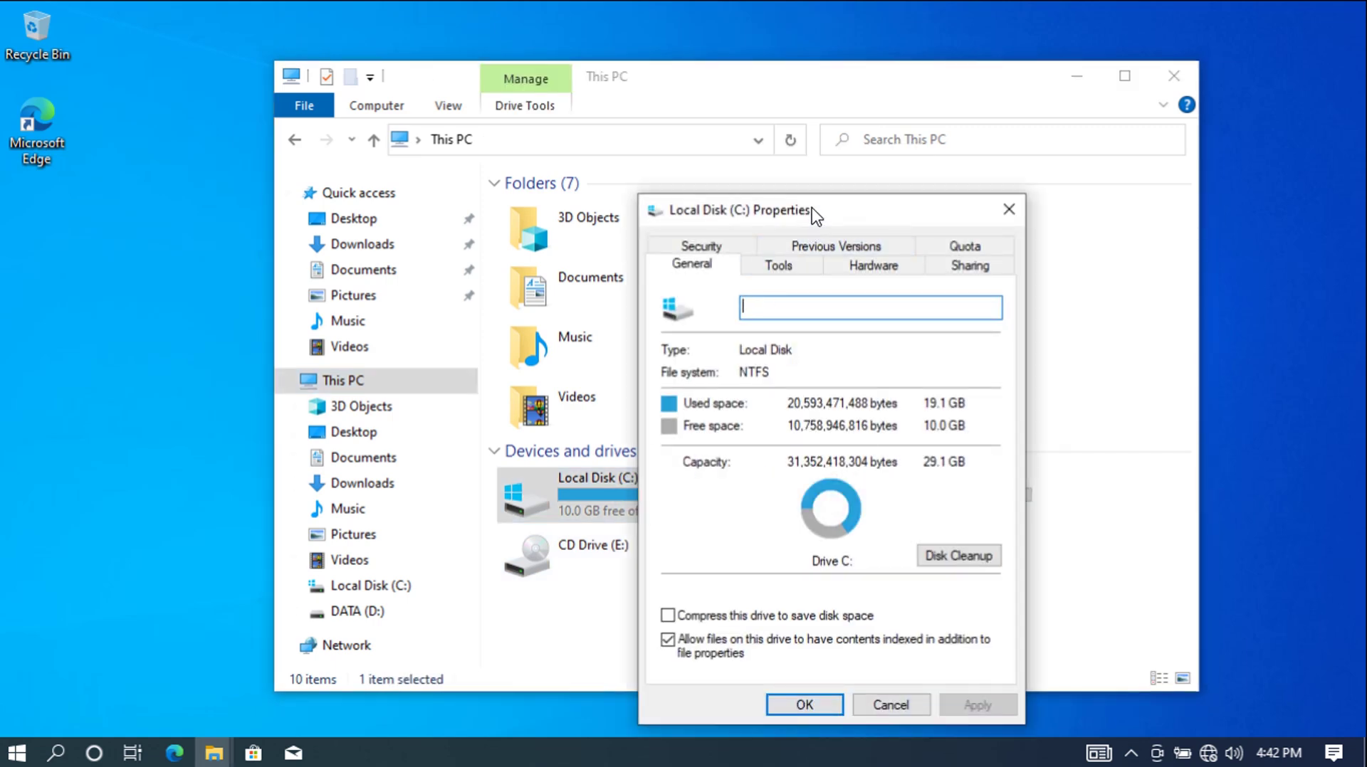
pyautogui.moveTo(808, 214); pyautogui.dragTo(608, 143)
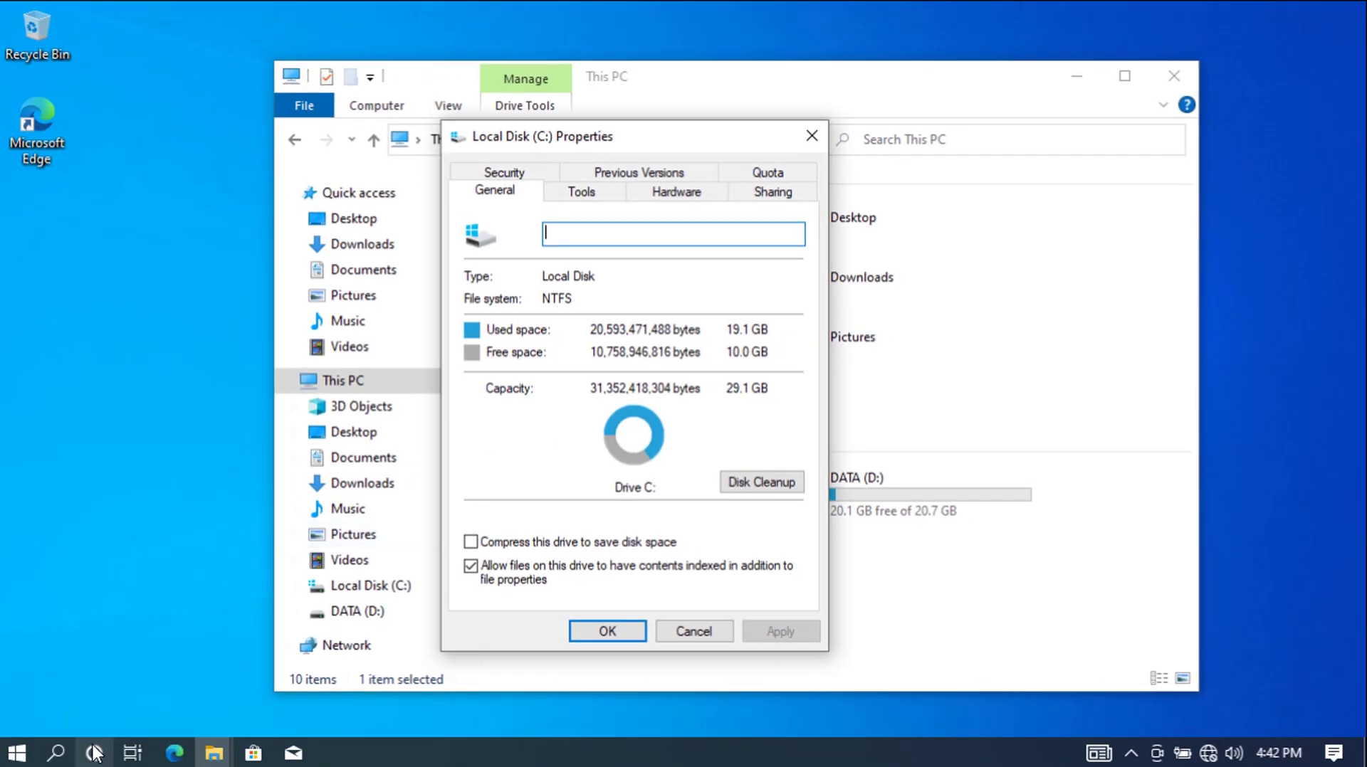
# - Run winver to show the Windows version and place the Local Disk (C:) Properties dialog beside the About Windows window
pyautogui.click(94, 752)
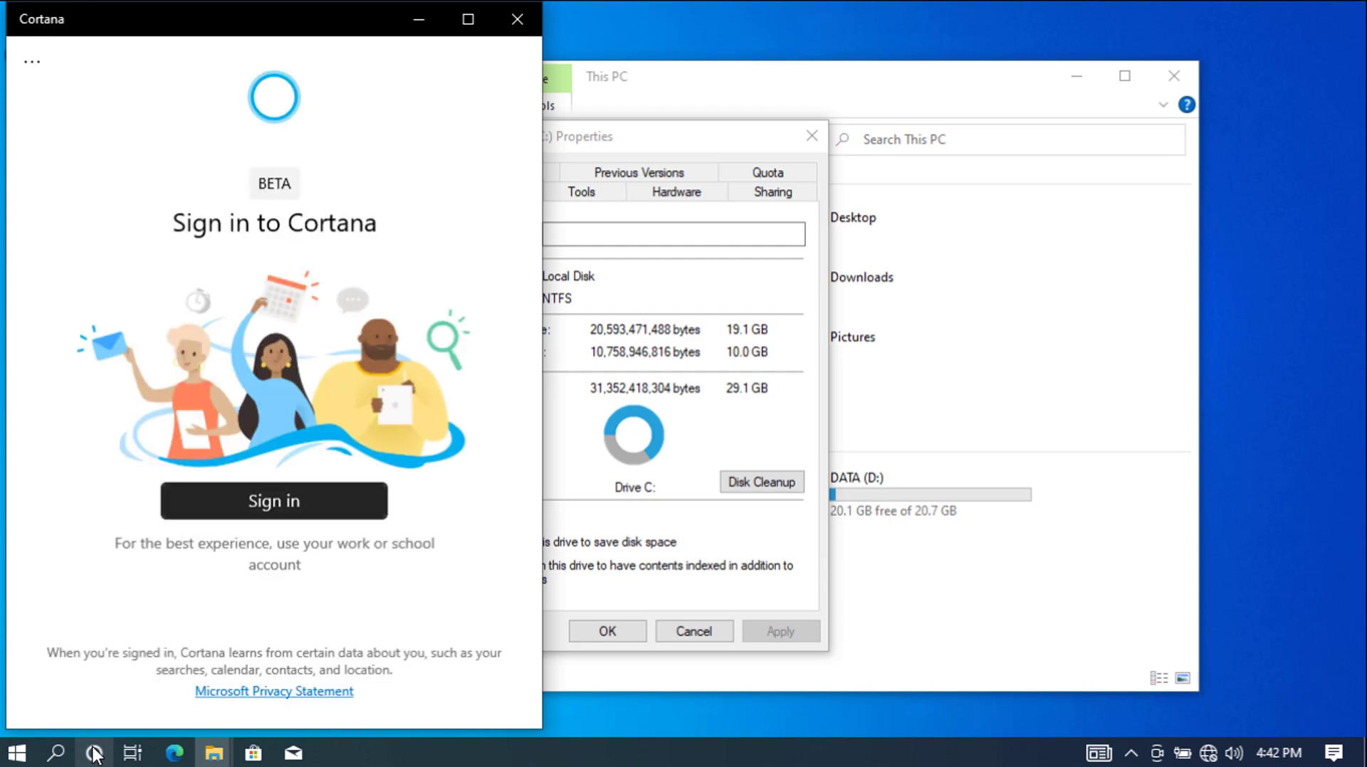
pyautogui.click(520, 19)
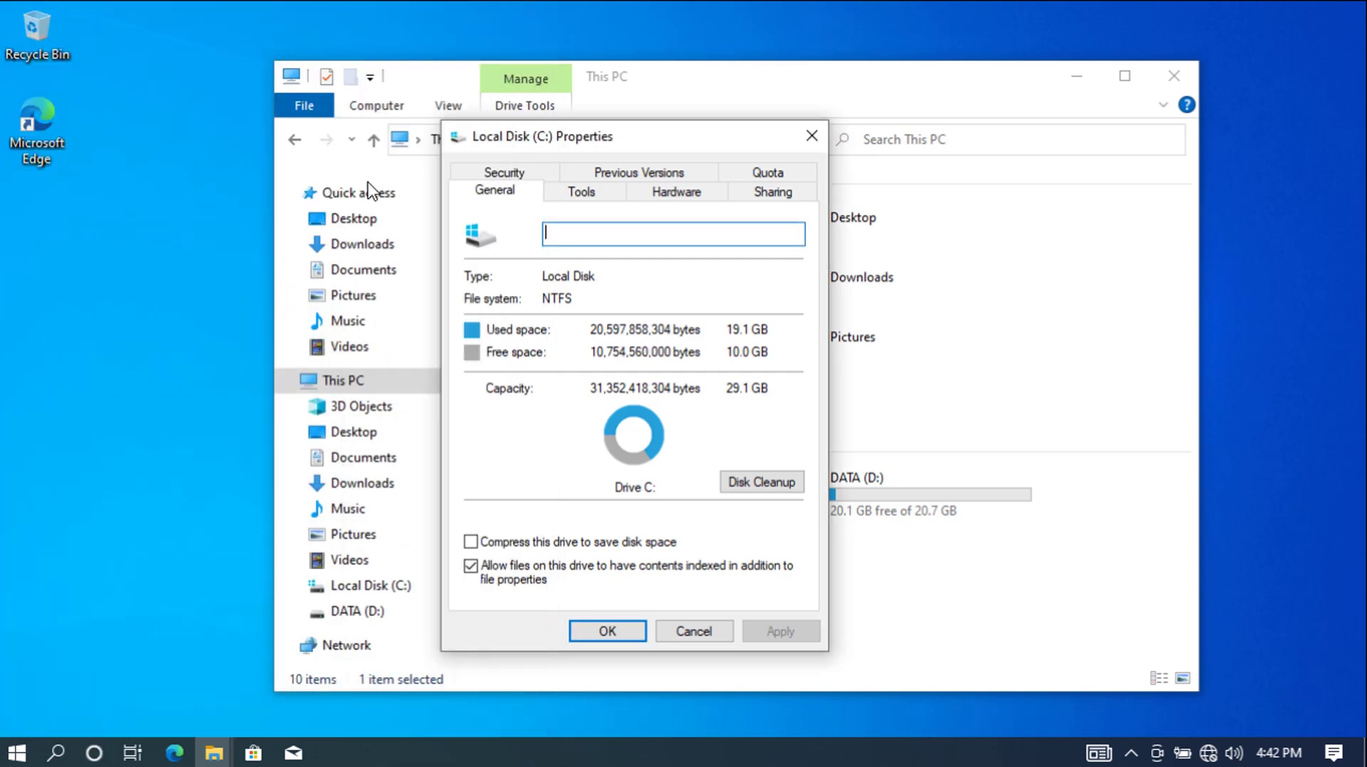
pyautogui.click(57, 754)
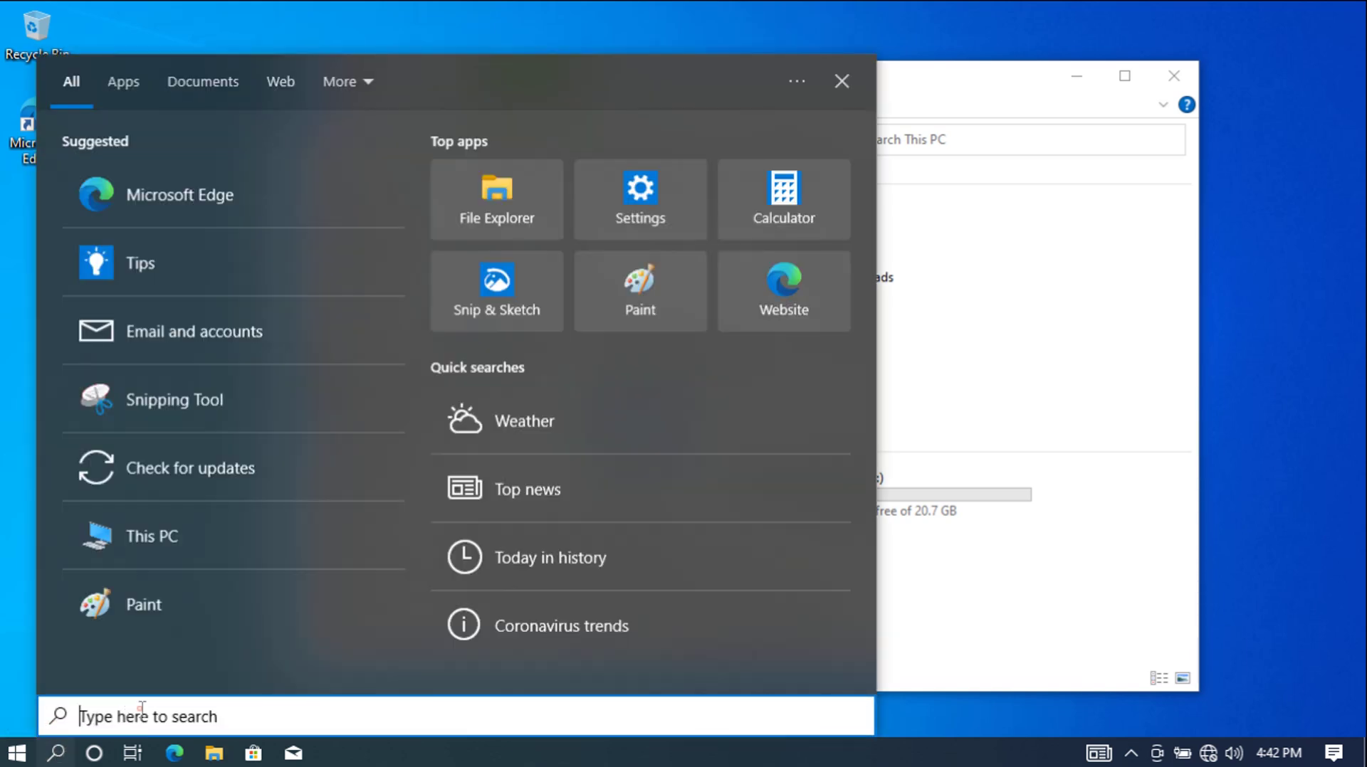
pyautogui.write('winver')
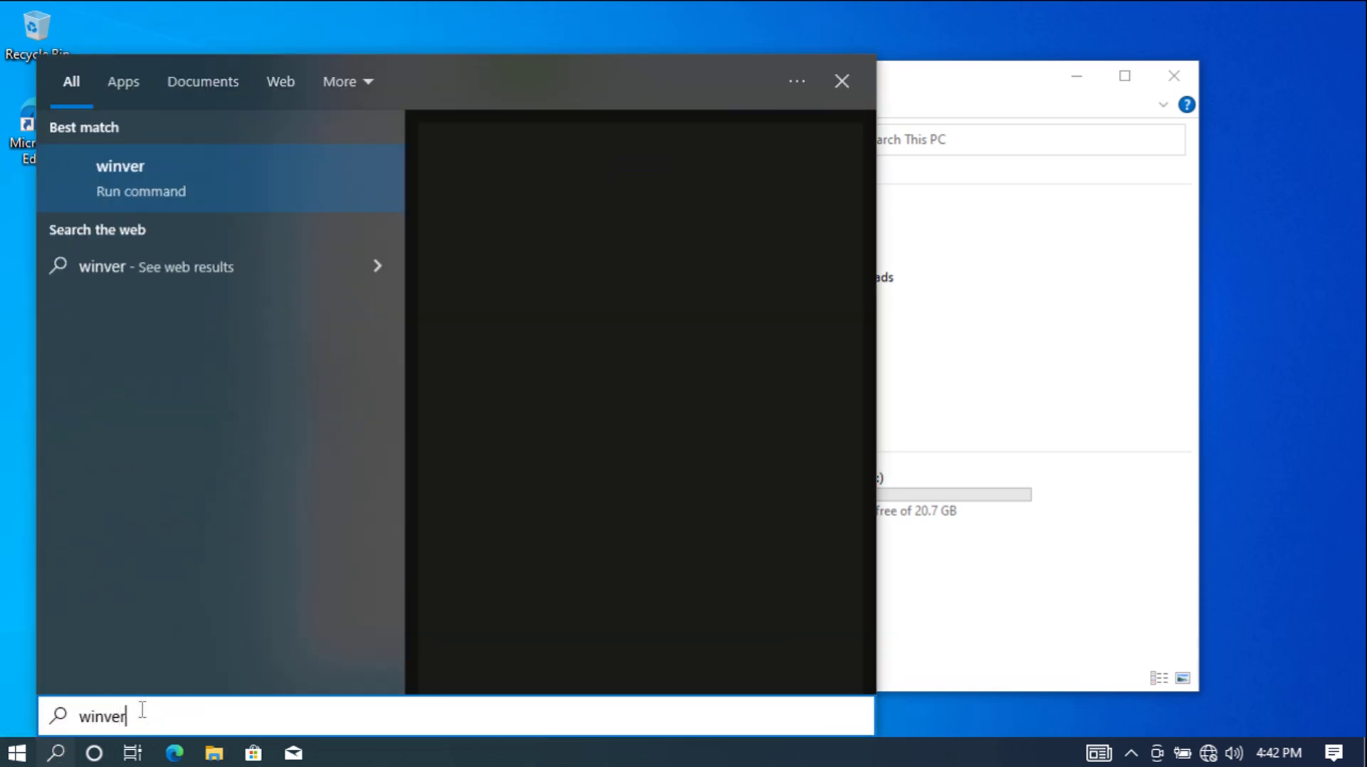
pyautogui.press('Return')
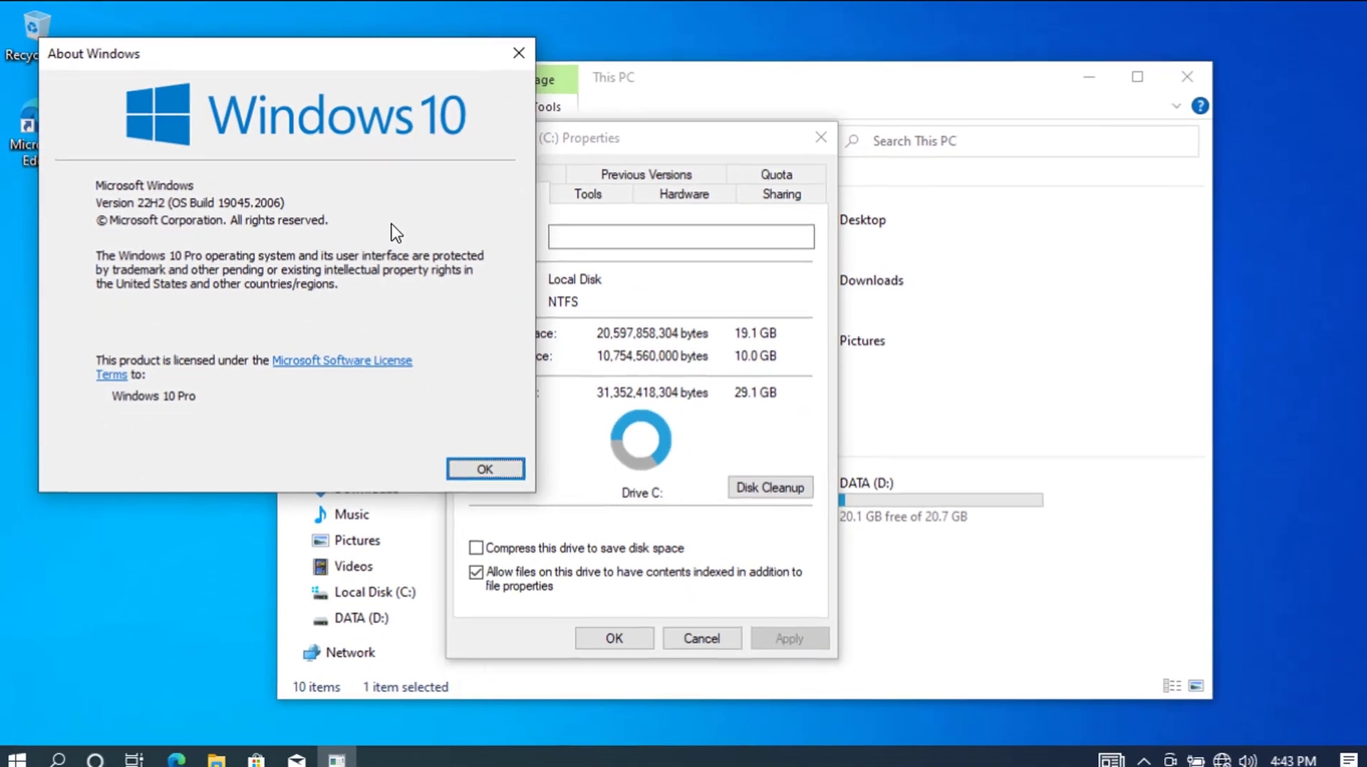
pyautogui.moveTo(556, 145); pyautogui.dragTo(677, 70)
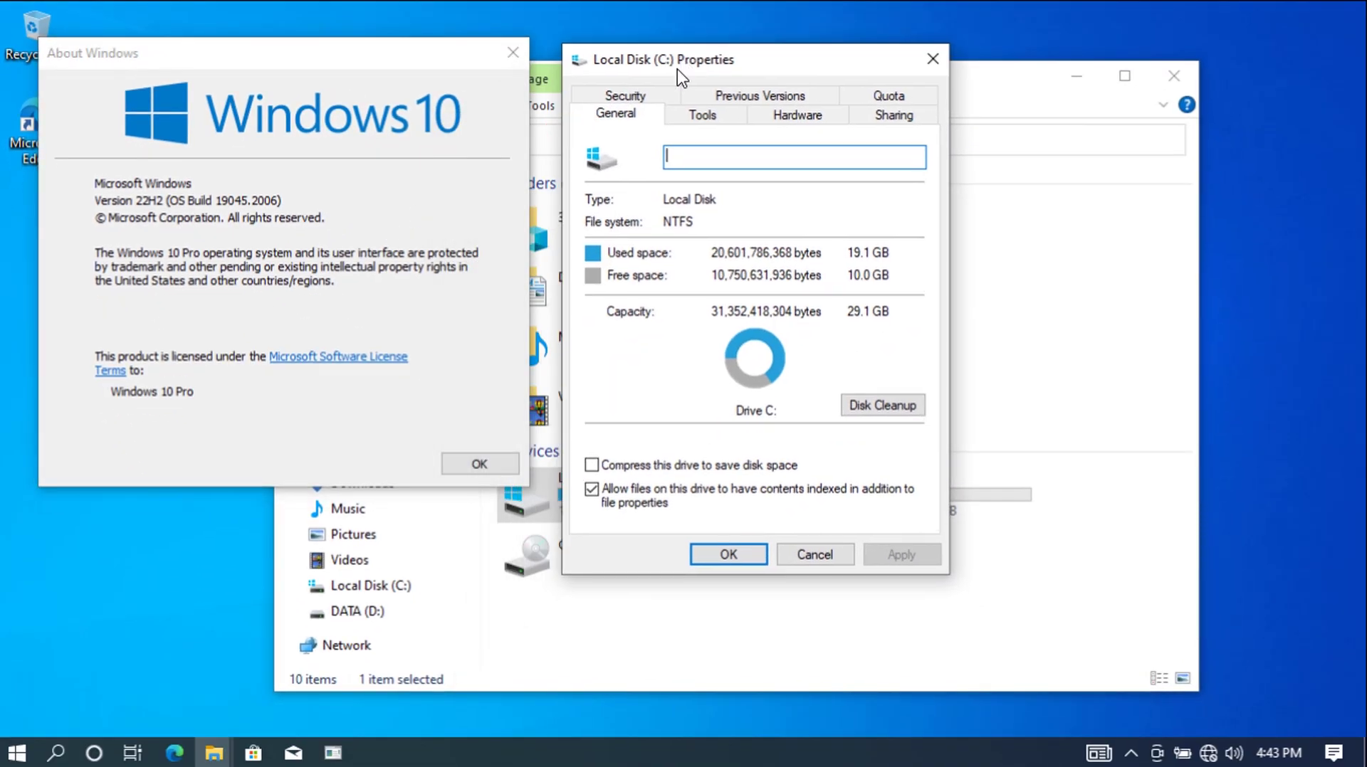
# - Open Task Manager in its detailed view and move its window clear of the About Windows window
pyautogui.rightClick(473, 747)
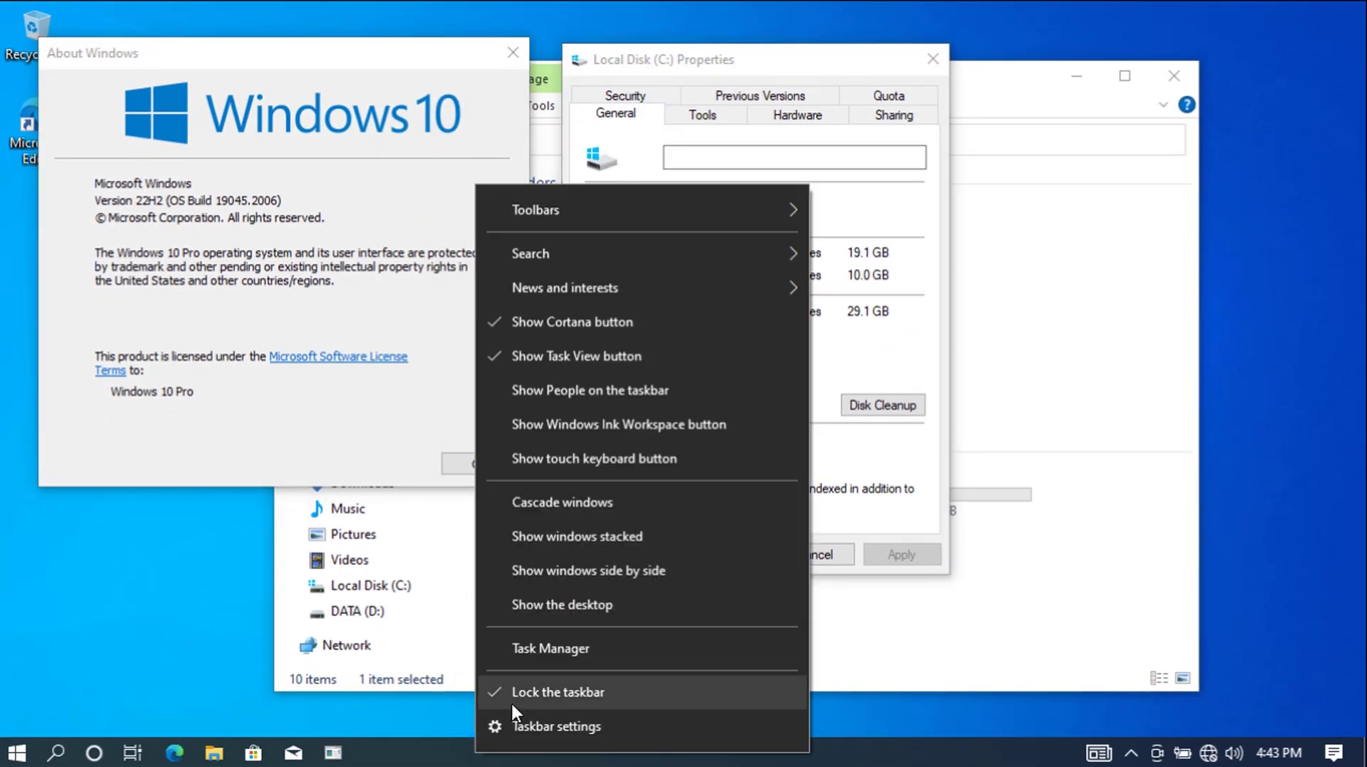
pyautogui.click(533, 650)
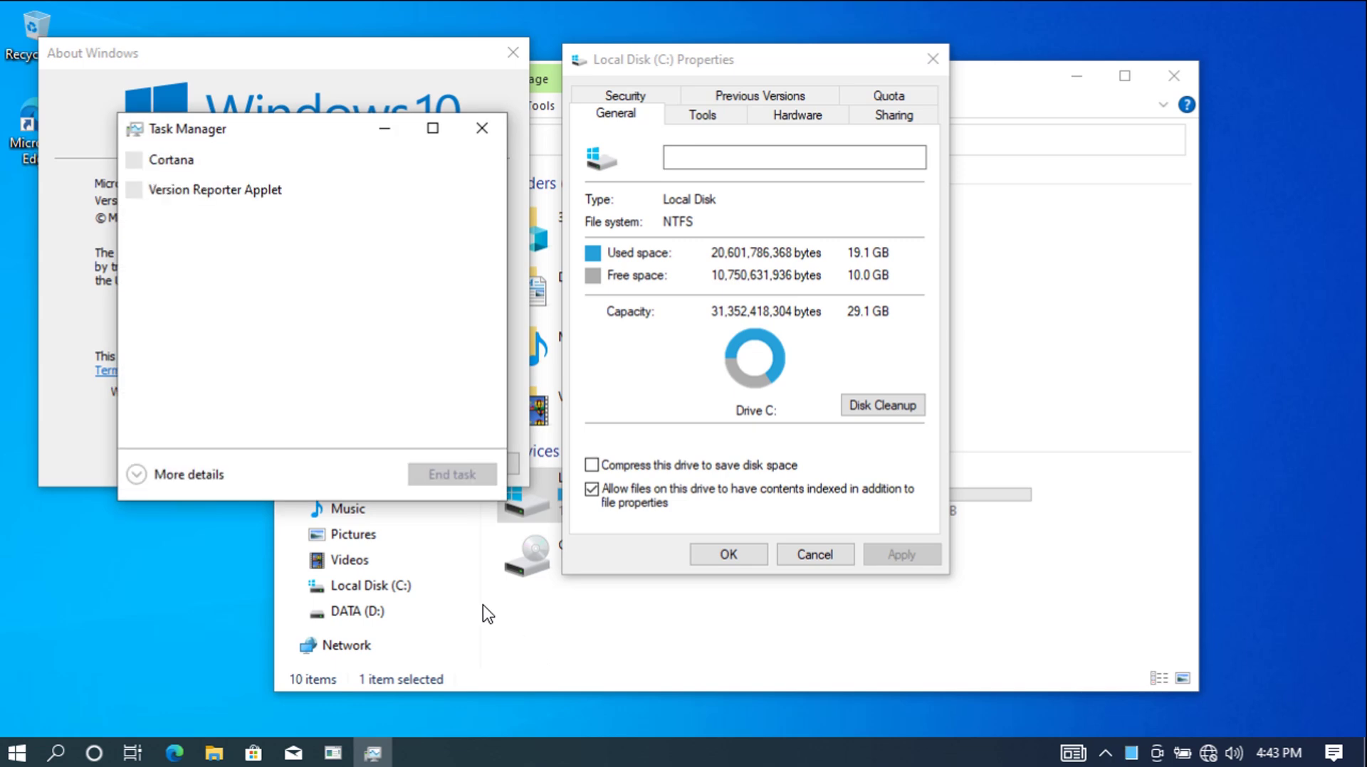
pyautogui.click(189, 474)
pyautogui.moveTo(378, 125); pyautogui.dragTo(889, 74)
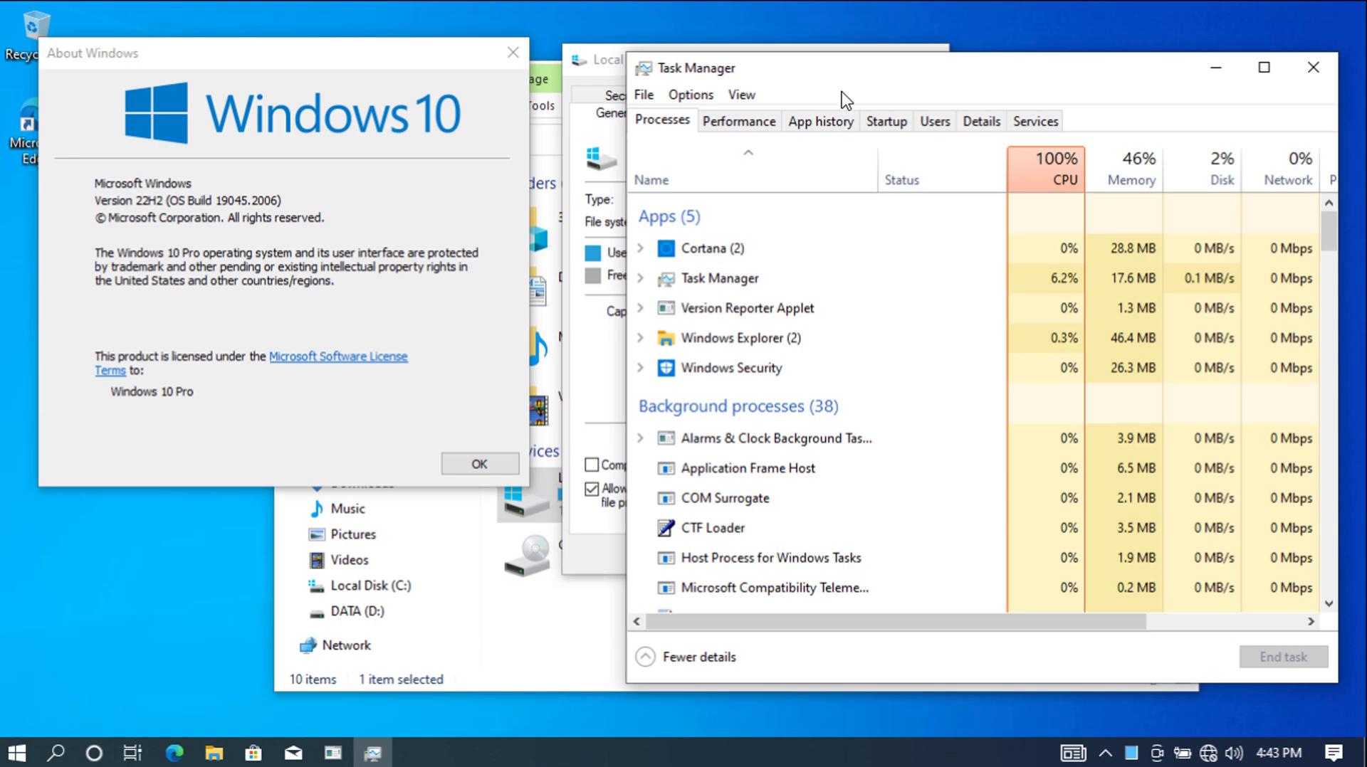
# - Examine the running apps, background processes and Windows processes in Task Manager's process list
pyautogui.scroll(-1, 961, 292)
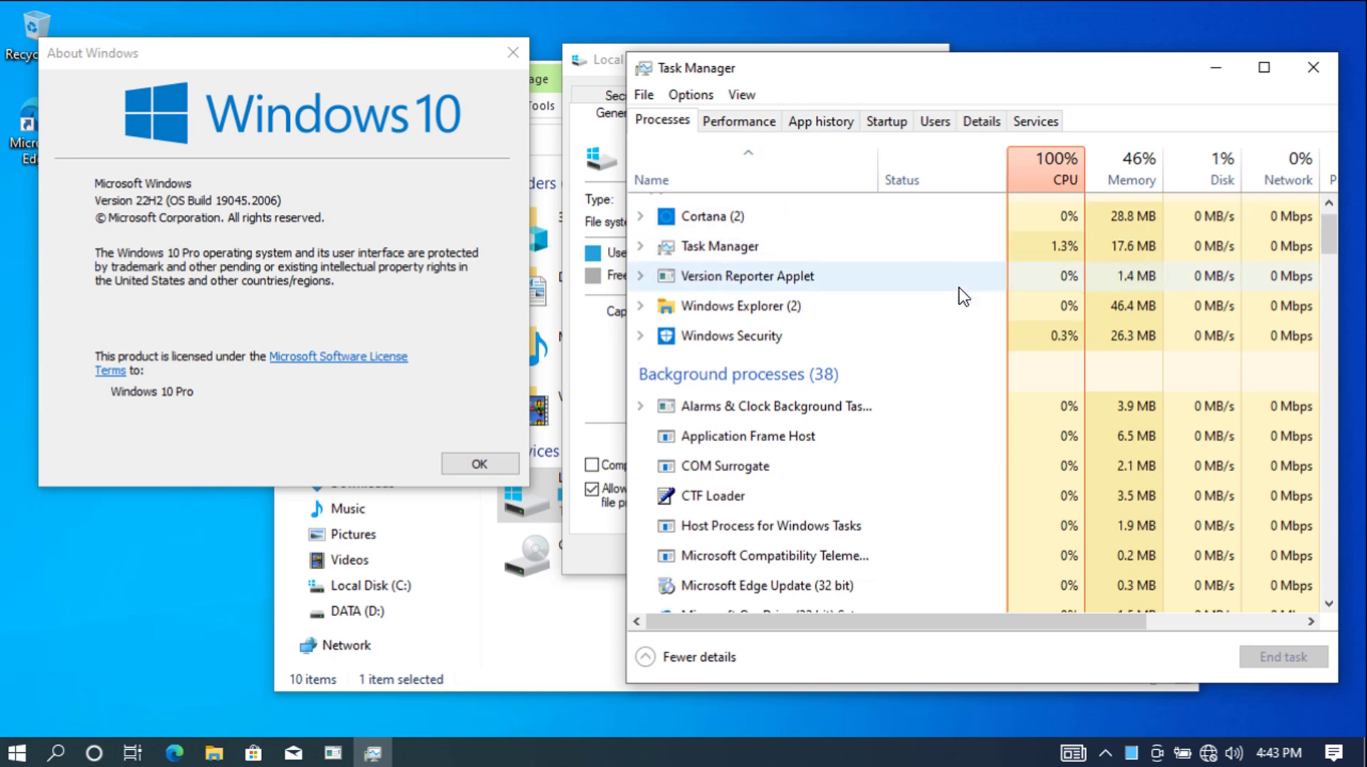
pyautogui.scroll(-1, 960, 299)
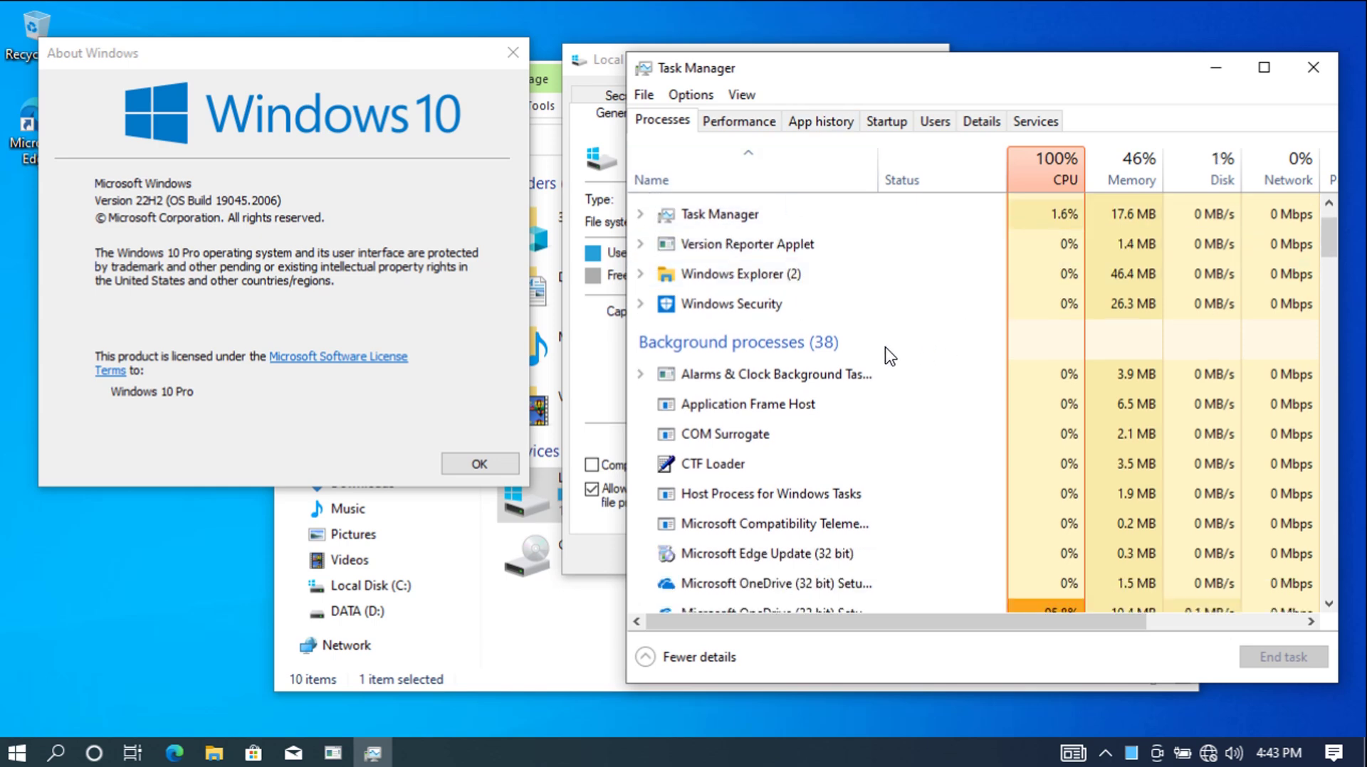
pyautogui.scroll(-18, 924, 364)
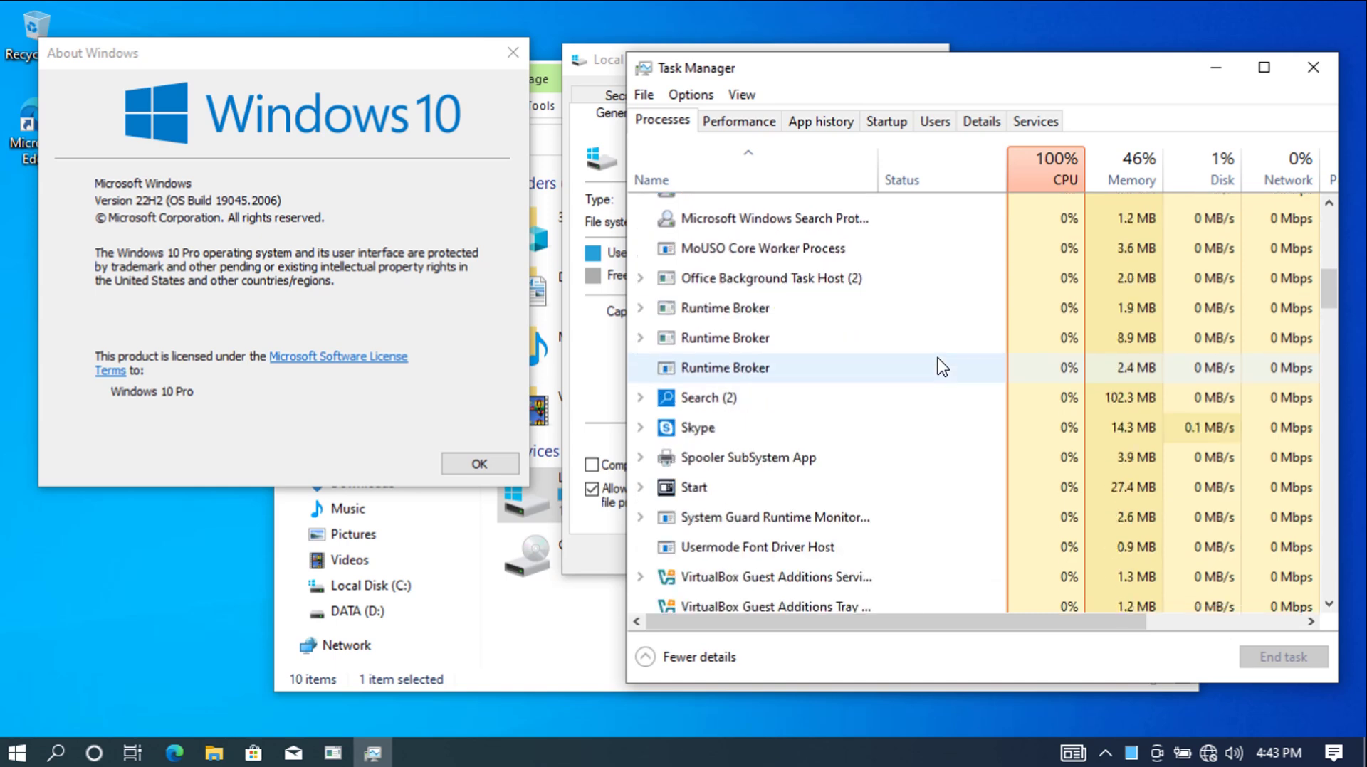
pyautogui.scroll(-20, 942, 368)
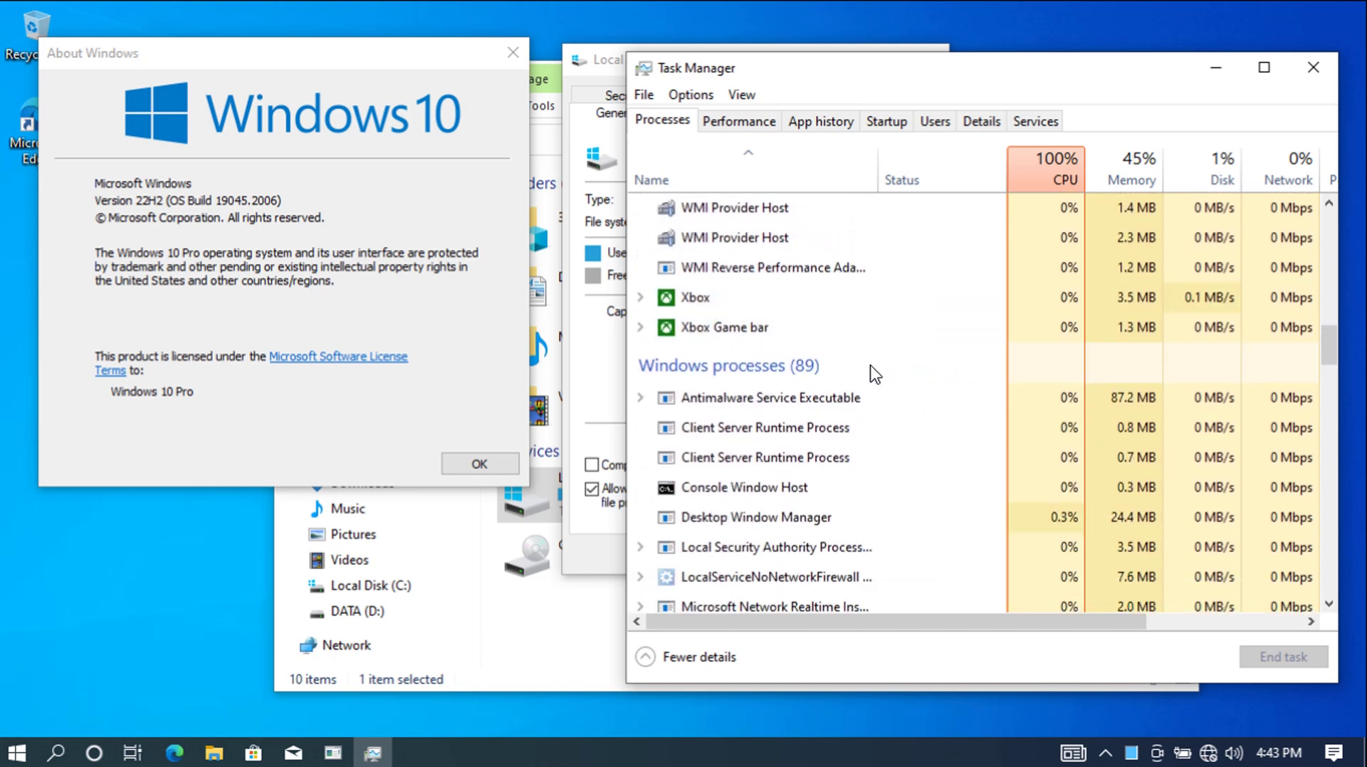
pyautogui.scroll(7, 974, 387)
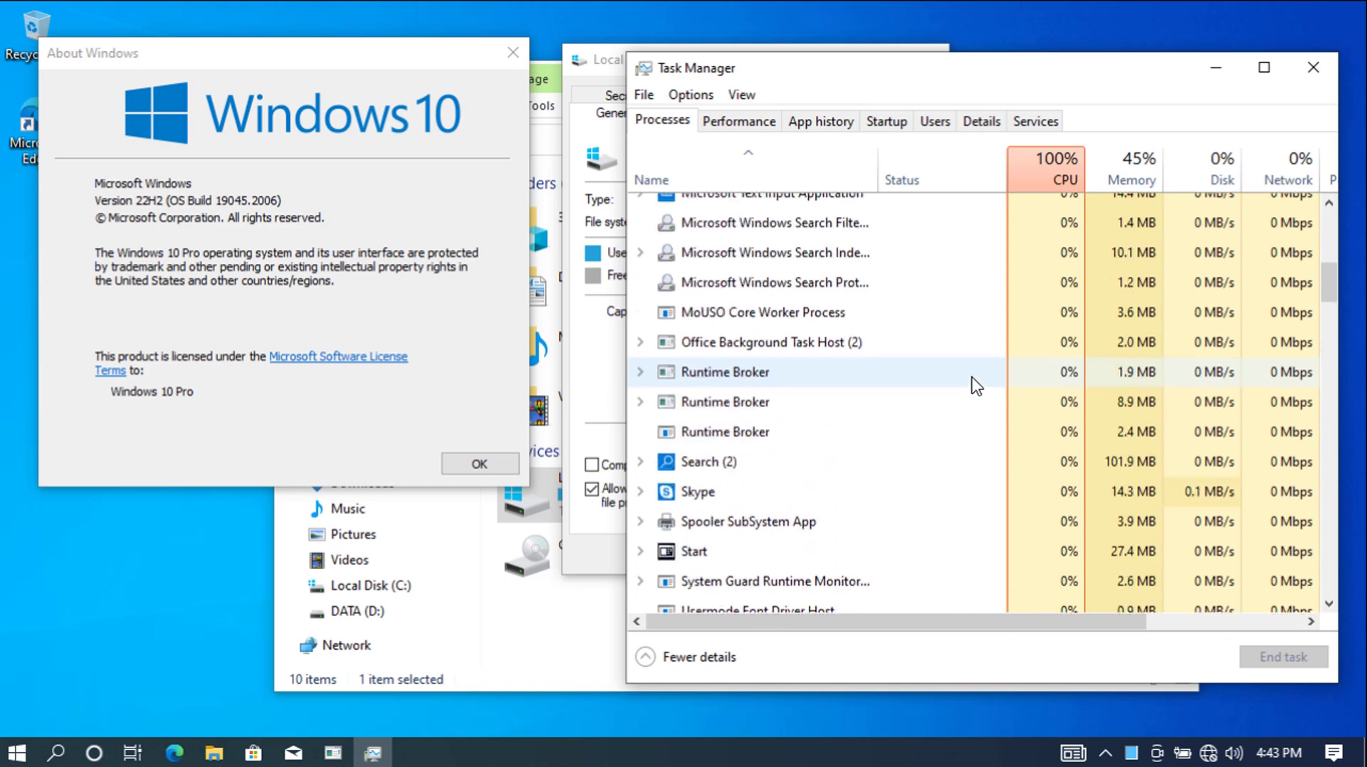
# - View the CPU and memory performance graphs in Task Manager
pyautogui.scroll(6, 976, 385)
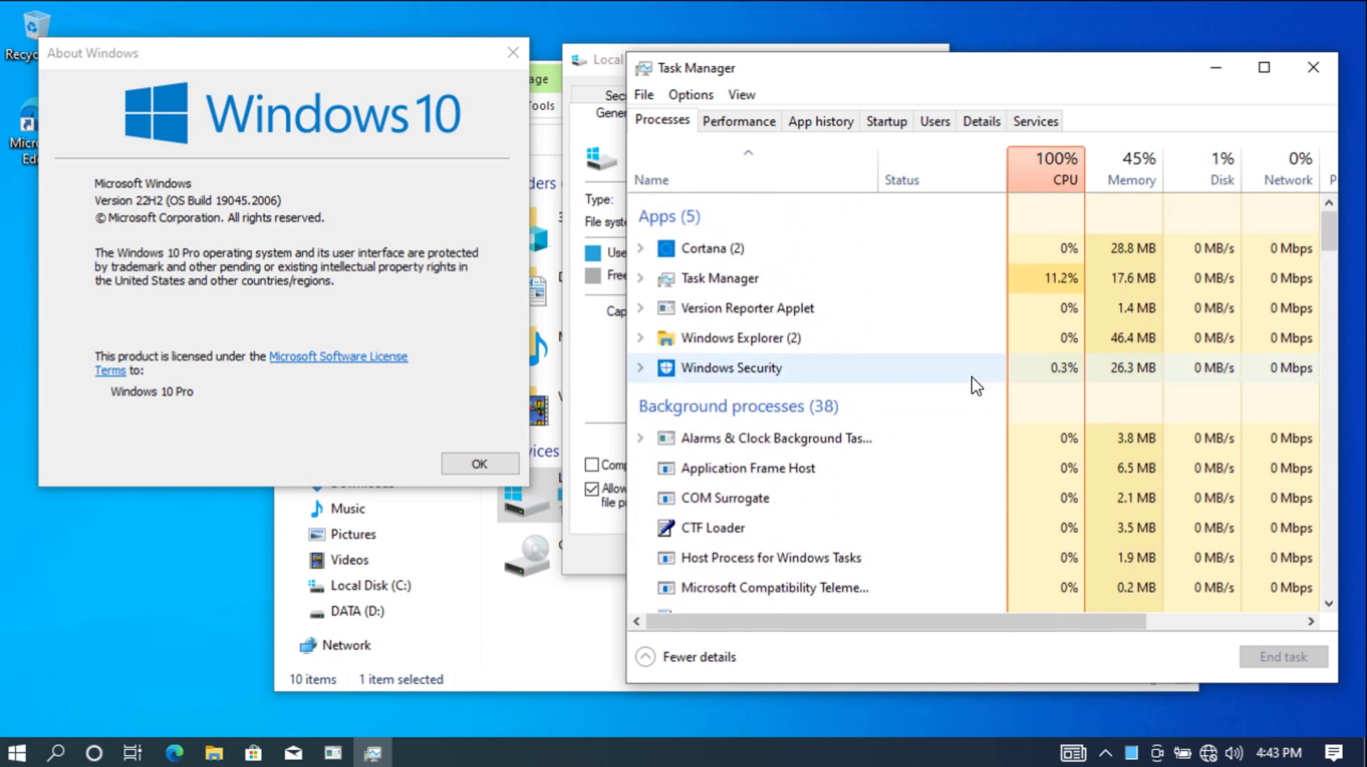
pyautogui.click(735, 122)
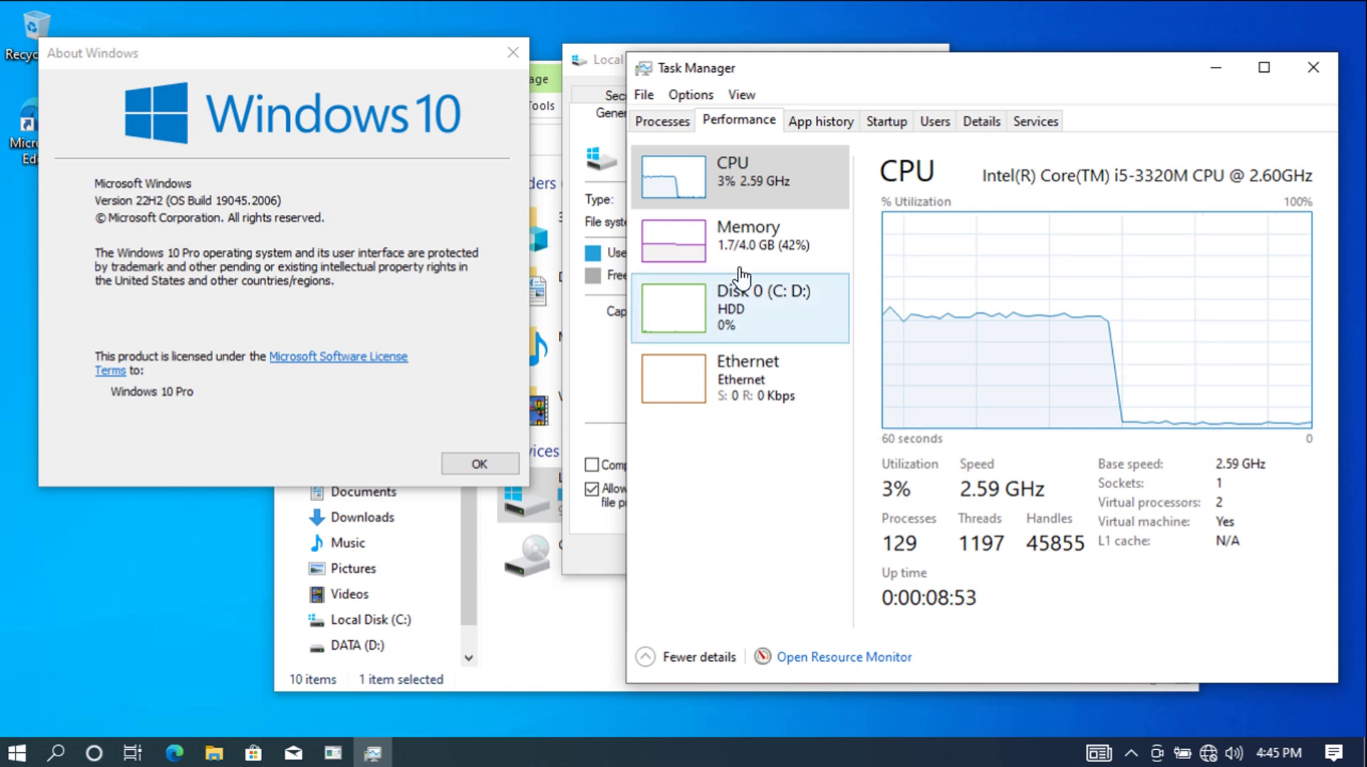
pyautogui.click(723, 236)
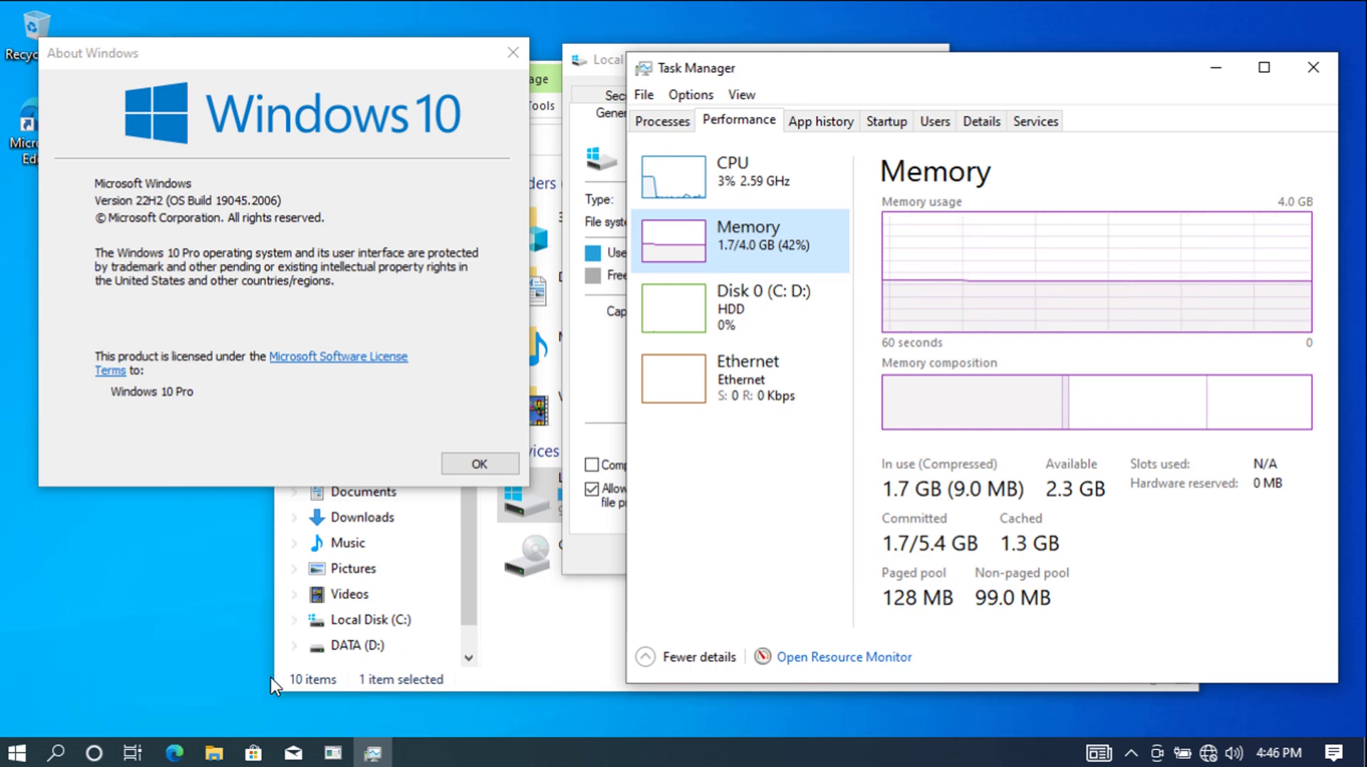
# - Inspect the tools inside the Windows Accessories and Windows Administrative Tools folders of the Start menu, collapsing each one again
pyautogui.click(18, 752)
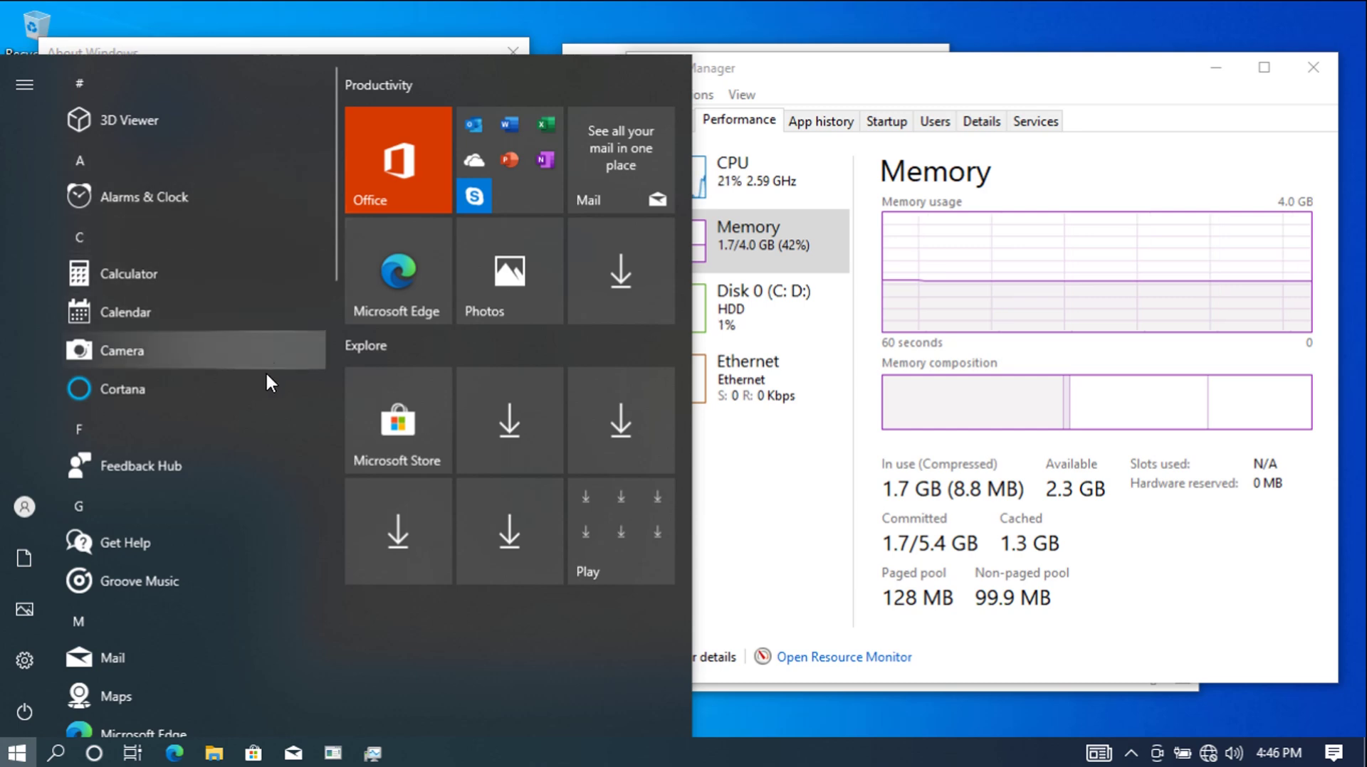
pyautogui.scroll(-3, 261, 430)
pyautogui.scroll(-15, 260, 430)
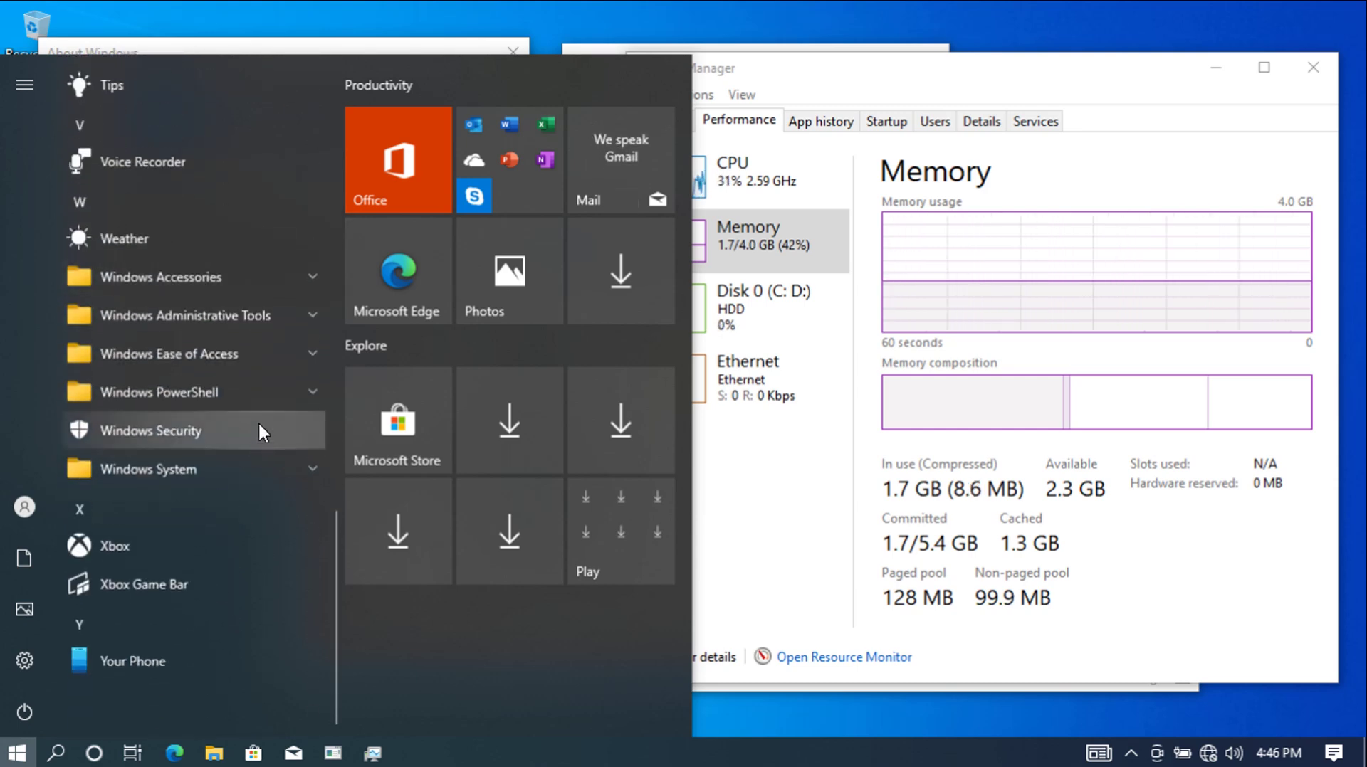
pyautogui.click(274, 279)
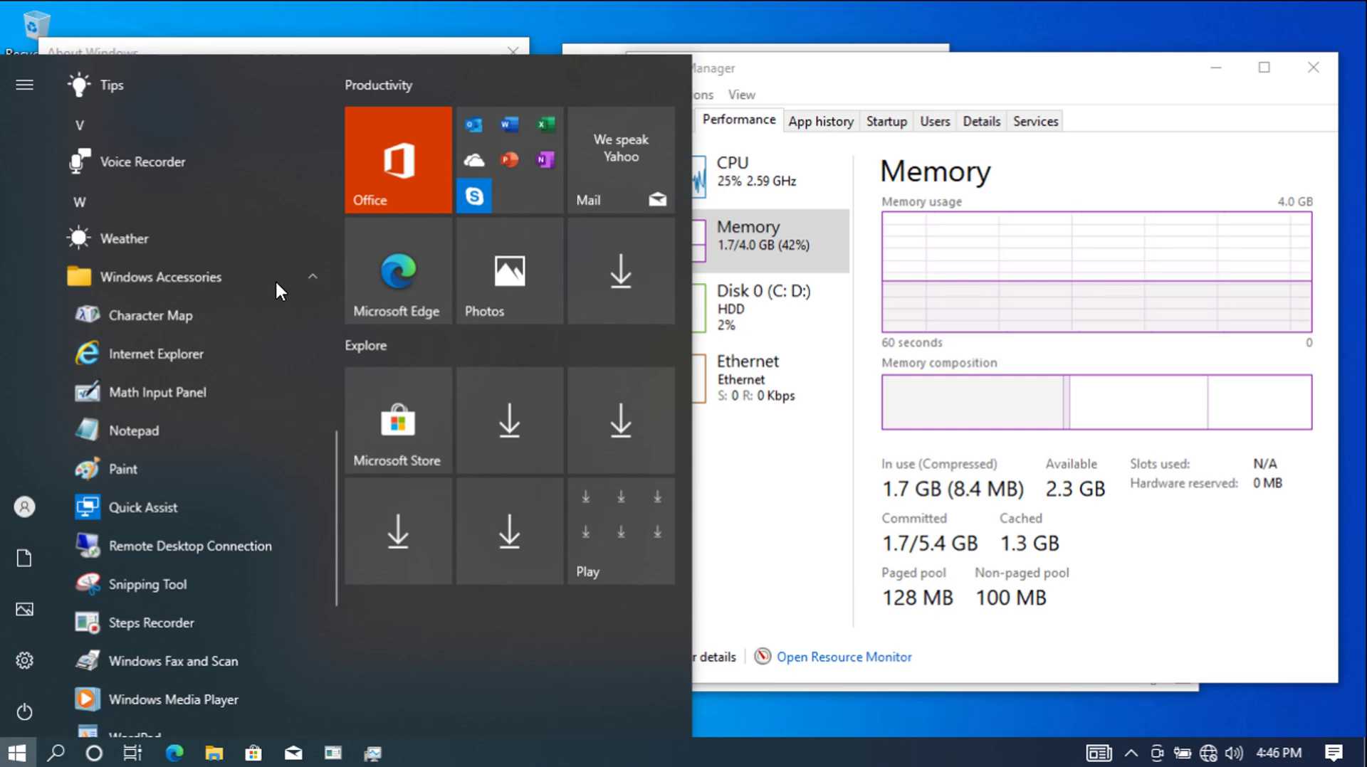
pyautogui.click(275, 279)
pyautogui.click(278, 315)
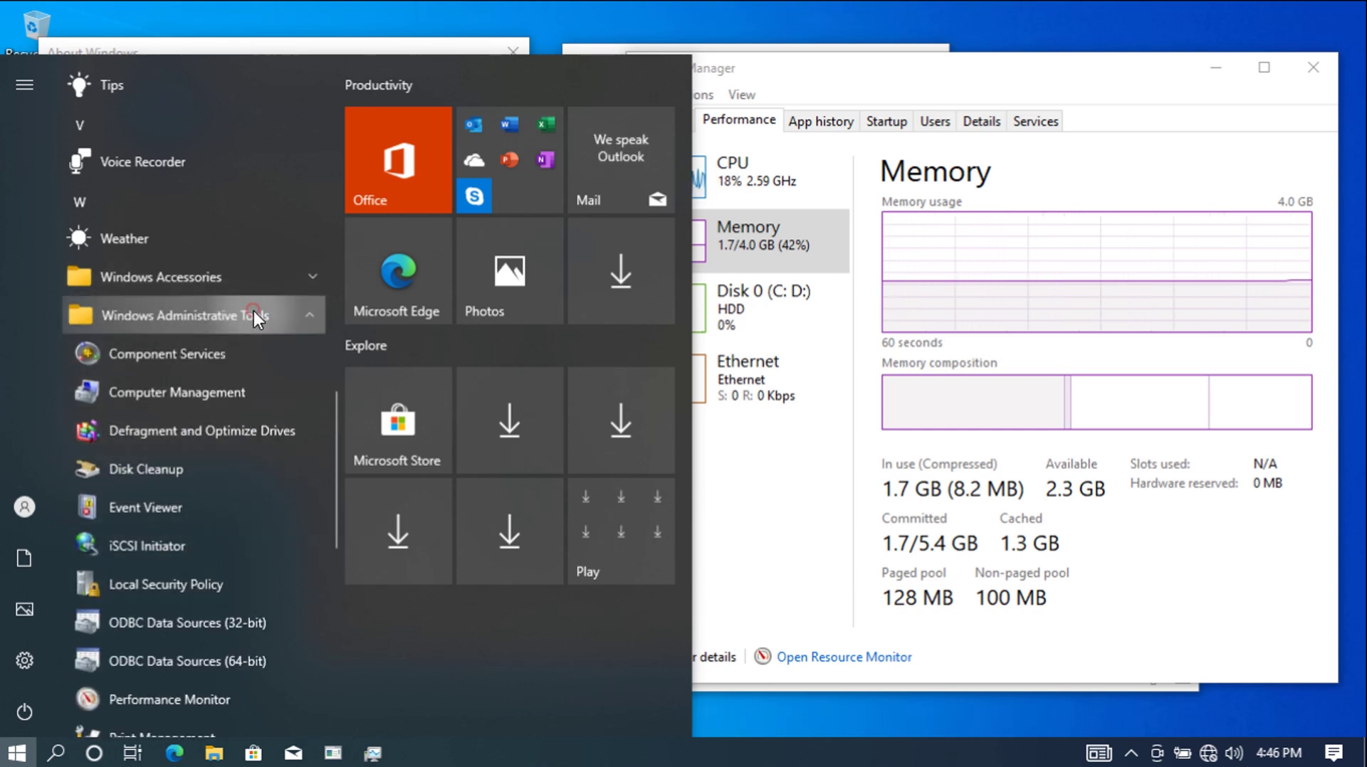
pyautogui.click(254, 314)
# - Inspect the contents of the Windows Ease of Access, Windows PowerShell and Windows System folders, collapsing each one again
pyautogui.click(252, 356)
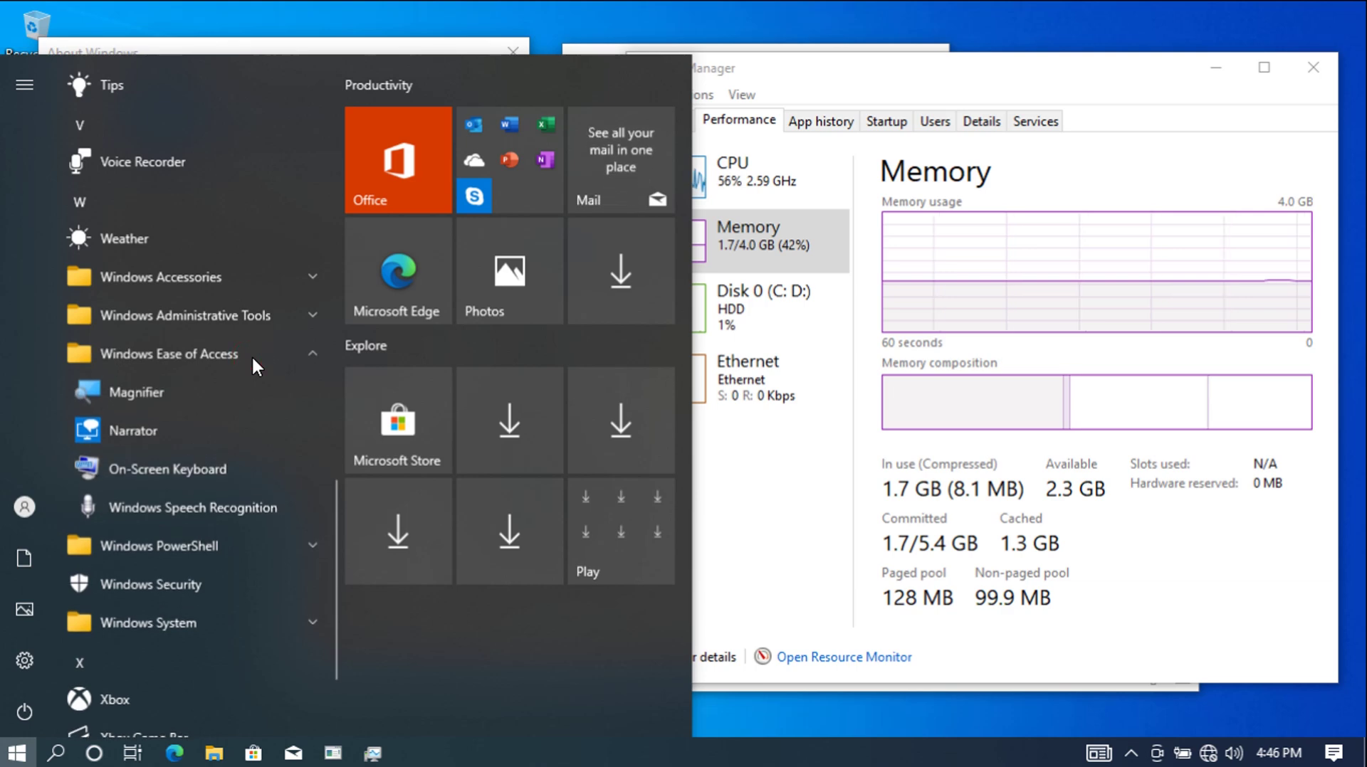
pyautogui.click(251, 356)
pyautogui.click(245, 386)
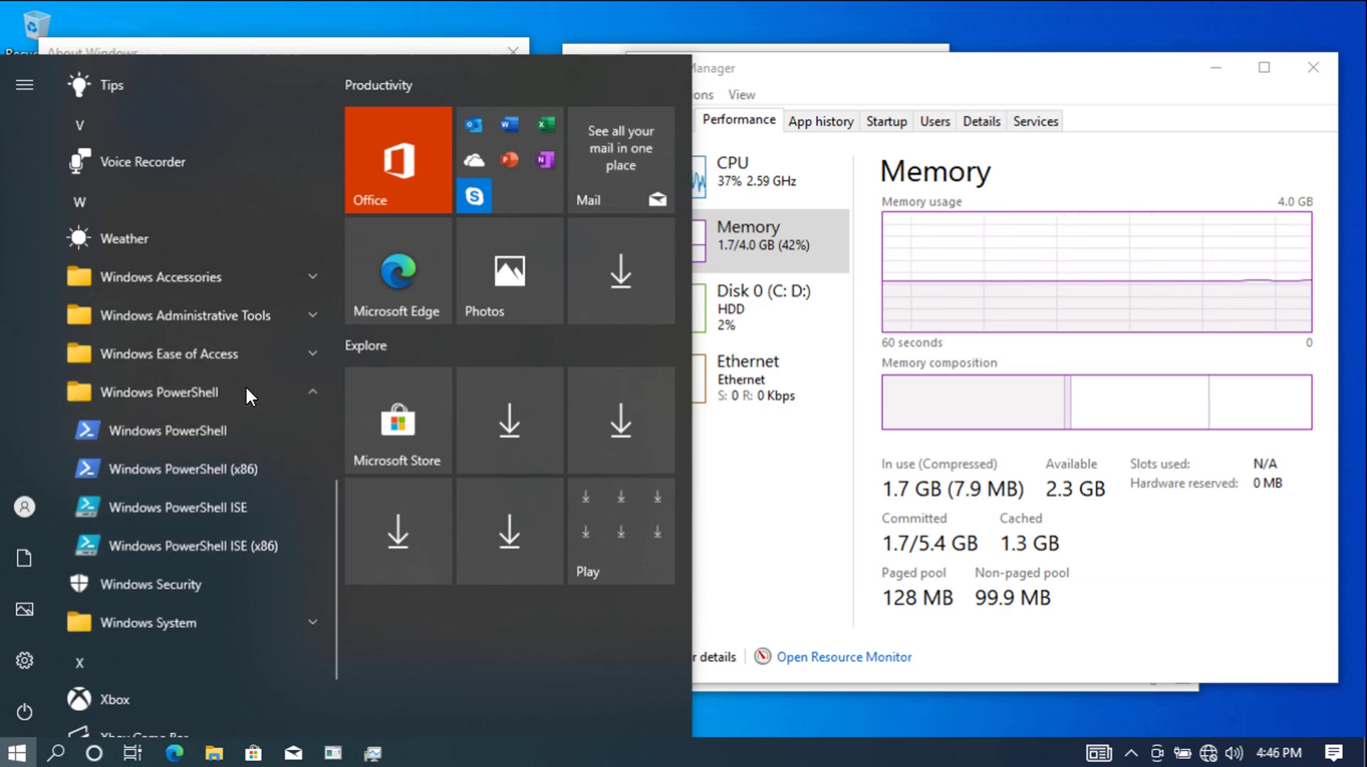
pyautogui.click(245, 386)
pyautogui.click(232, 469)
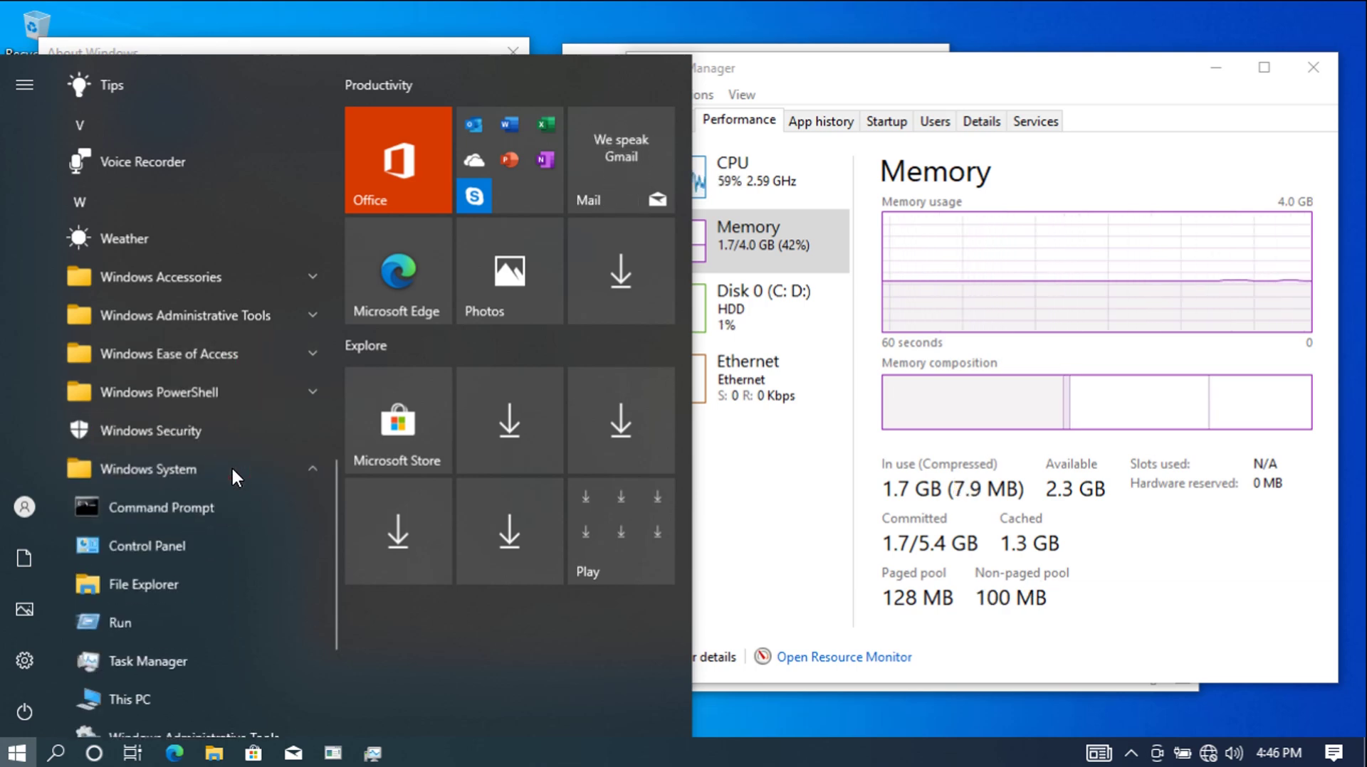
pyautogui.click(232, 466)
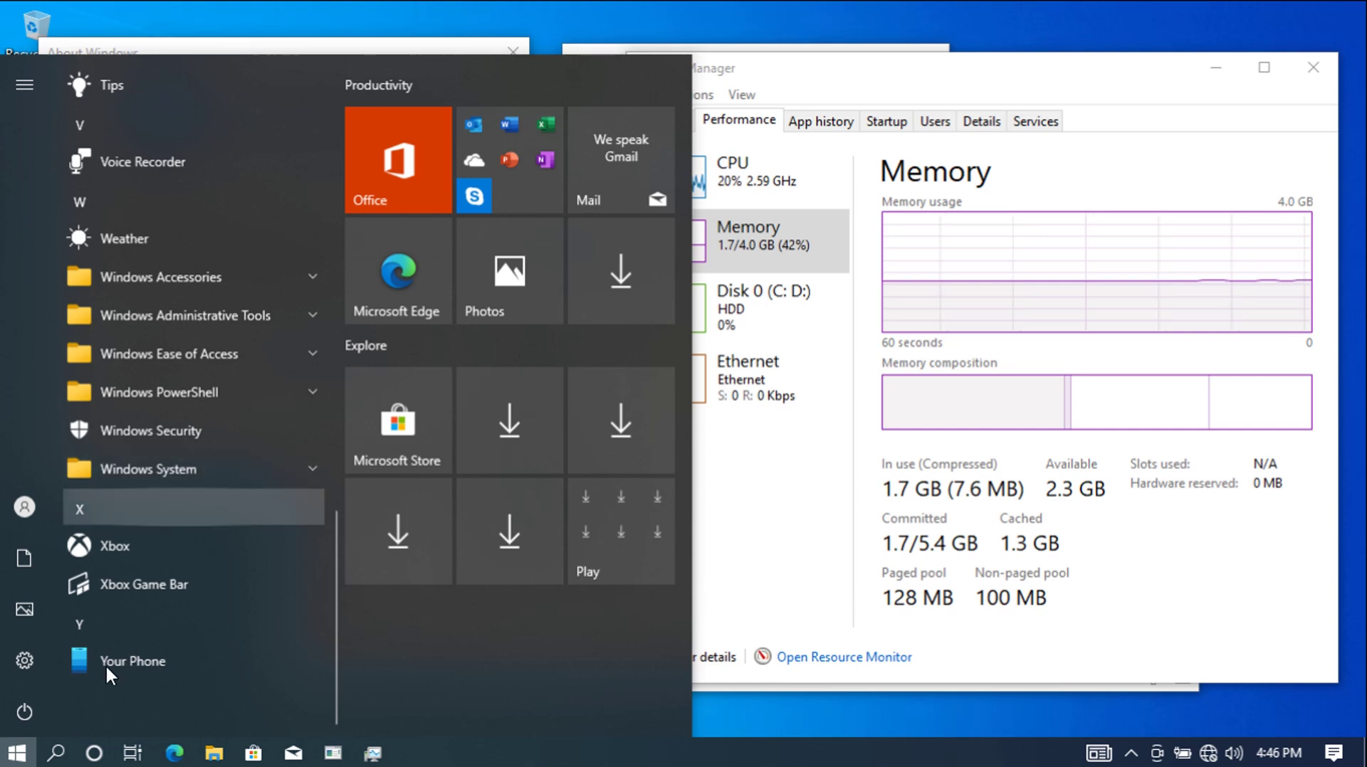
# - Search Windows for "advanced sys", open the advanced system settings and move the System Properties dialog clear of the About Windows text
pyautogui.click(57, 754)
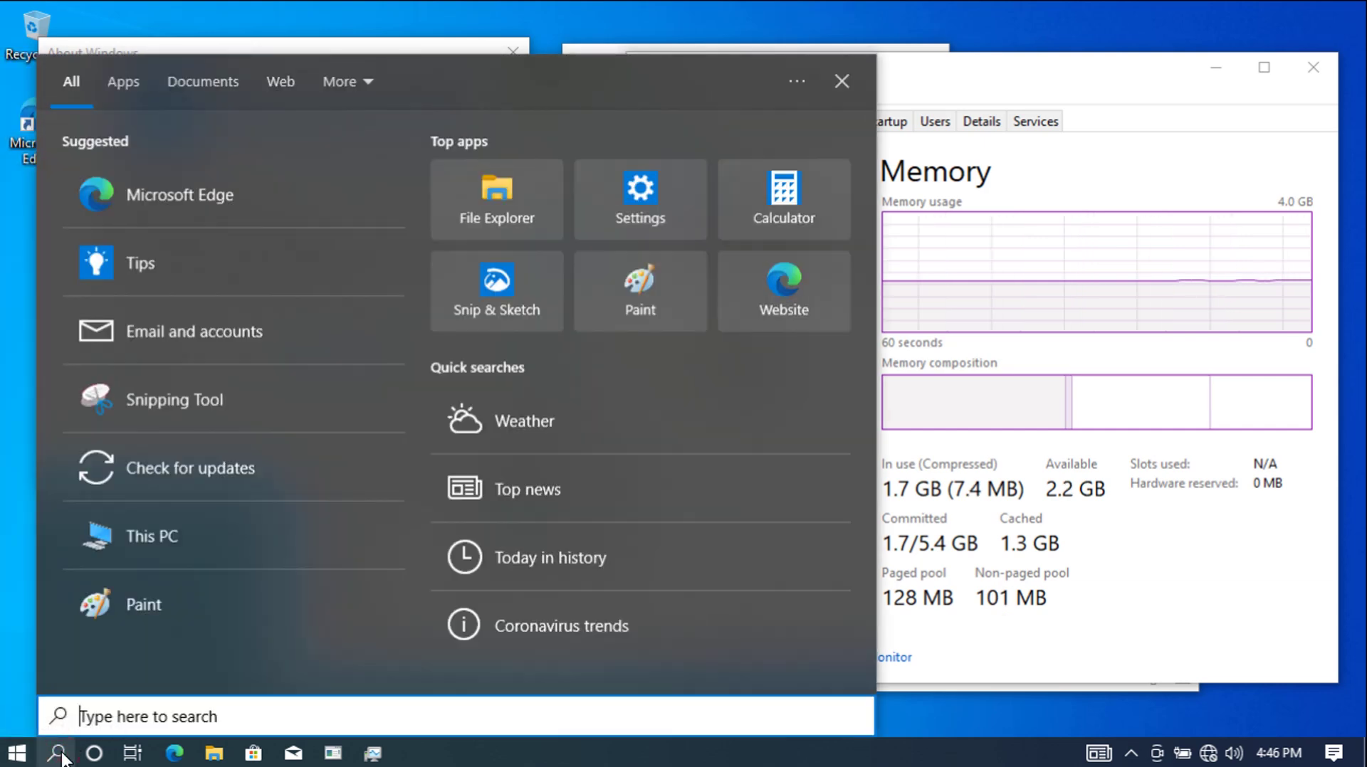
pyautogui.write('adva')
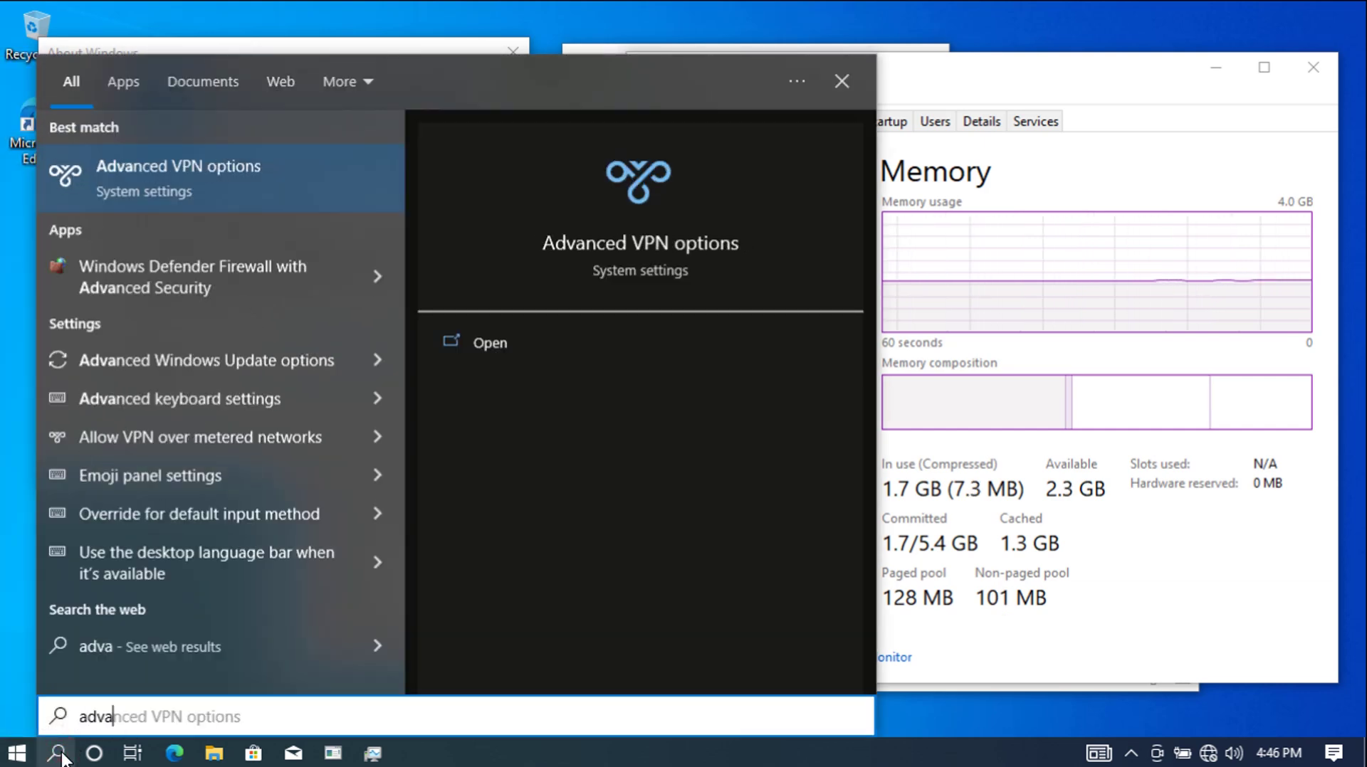
pyautogui.write('nced sys')
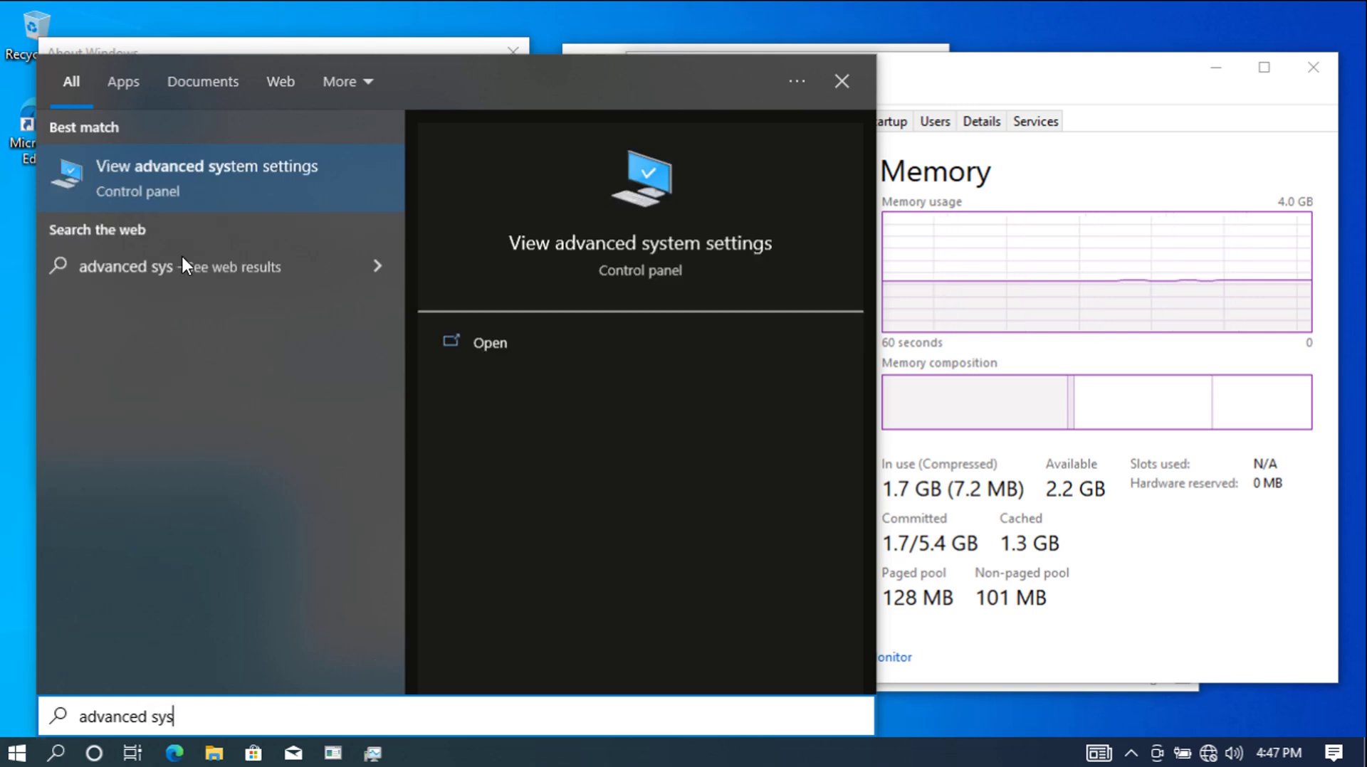
pyautogui.click(198, 182)
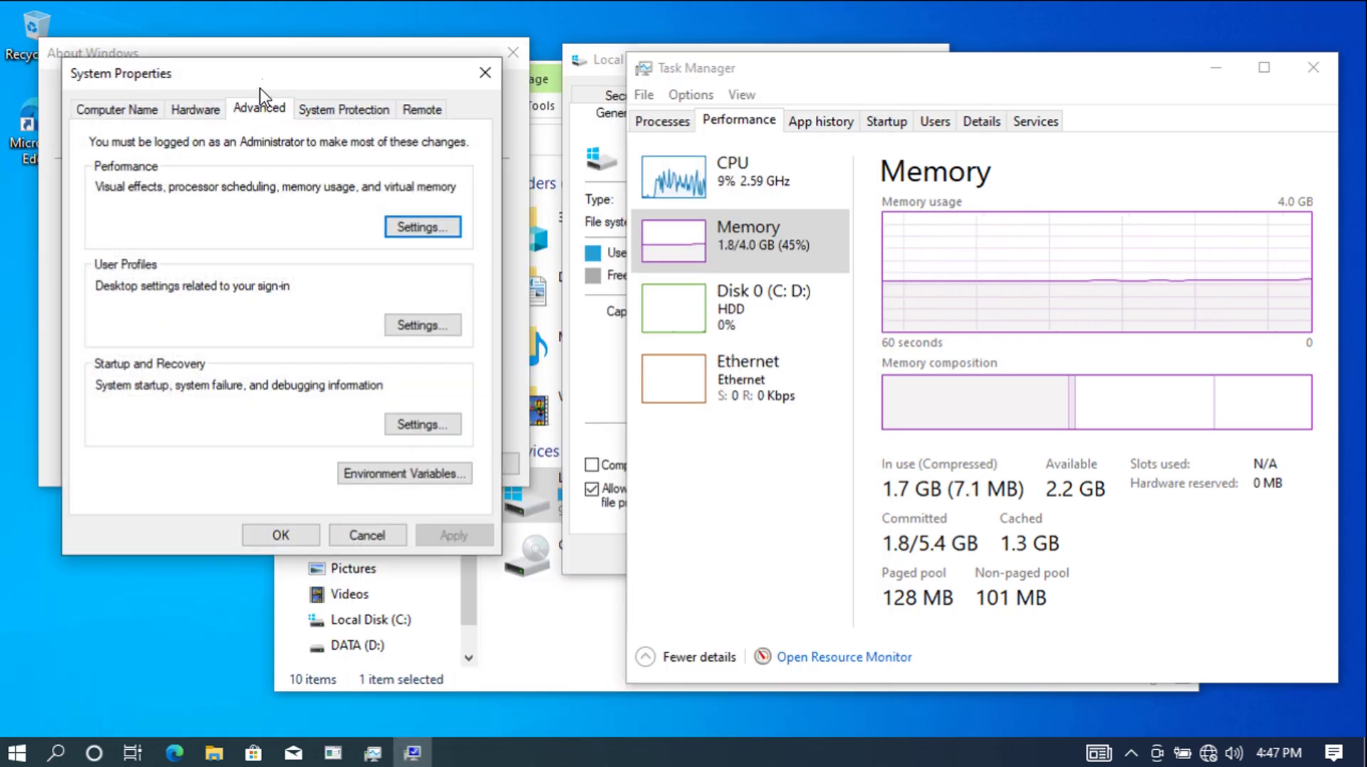
pyautogui.moveTo(265, 75); pyautogui.dragTo(557, 104)
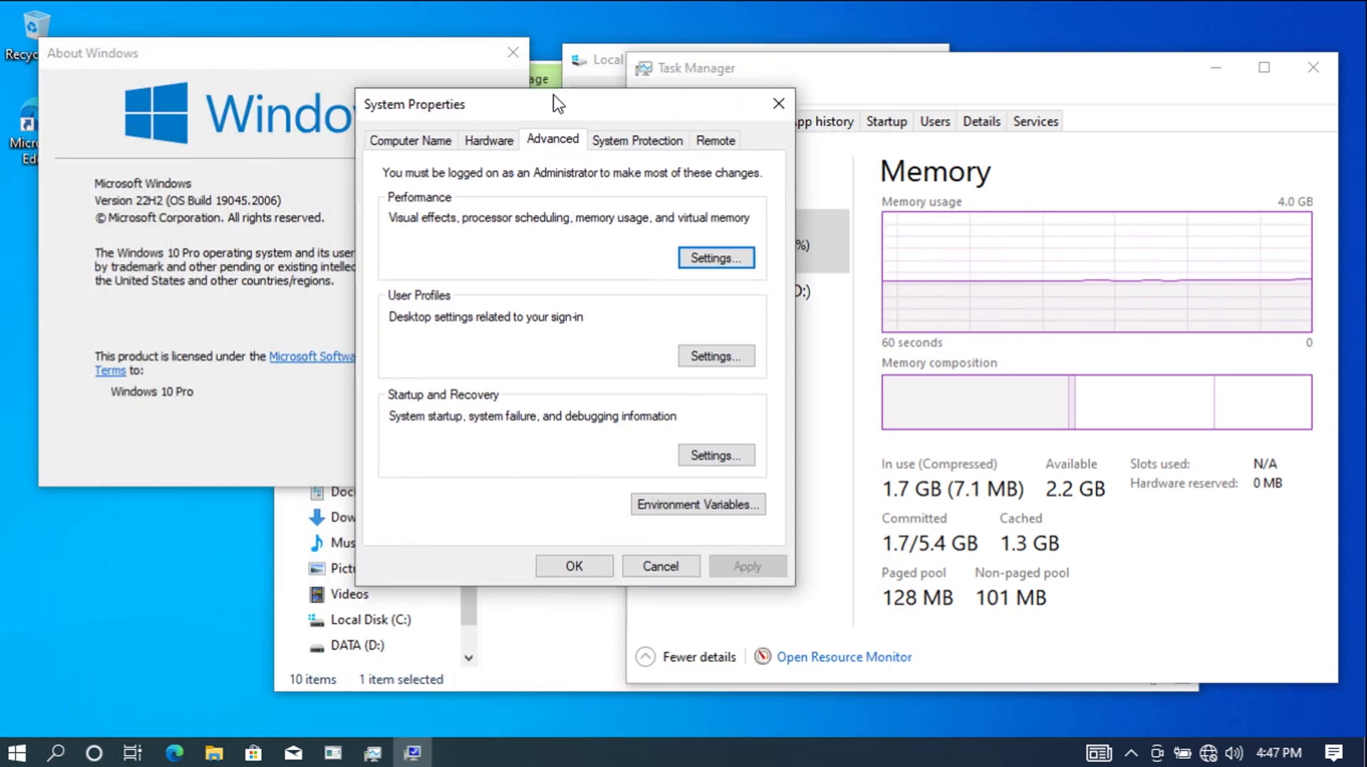
# - Review the visual effects and virtual memory settings in Performance Options without changes, and move System Properties clear of Task Manager
pyautogui.click(711, 258)
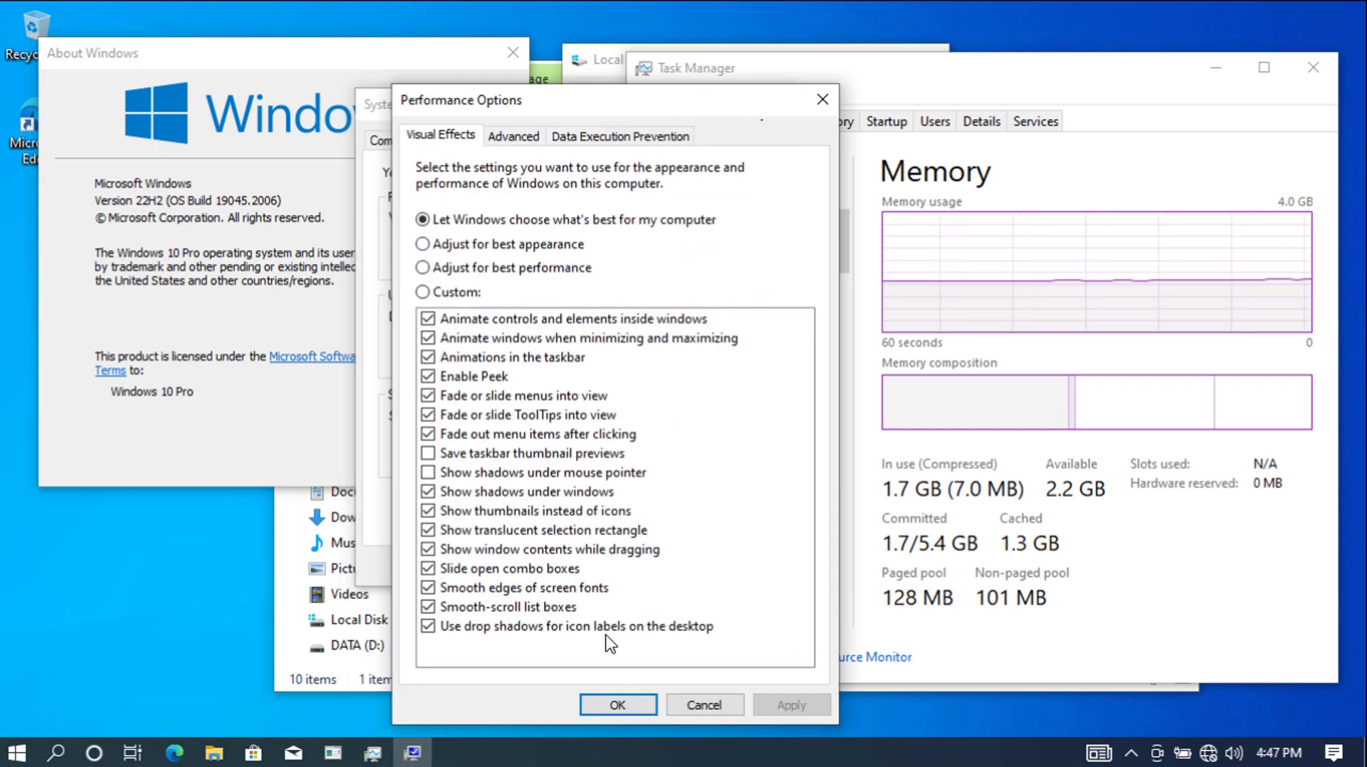
pyautogui.click(518, 139)
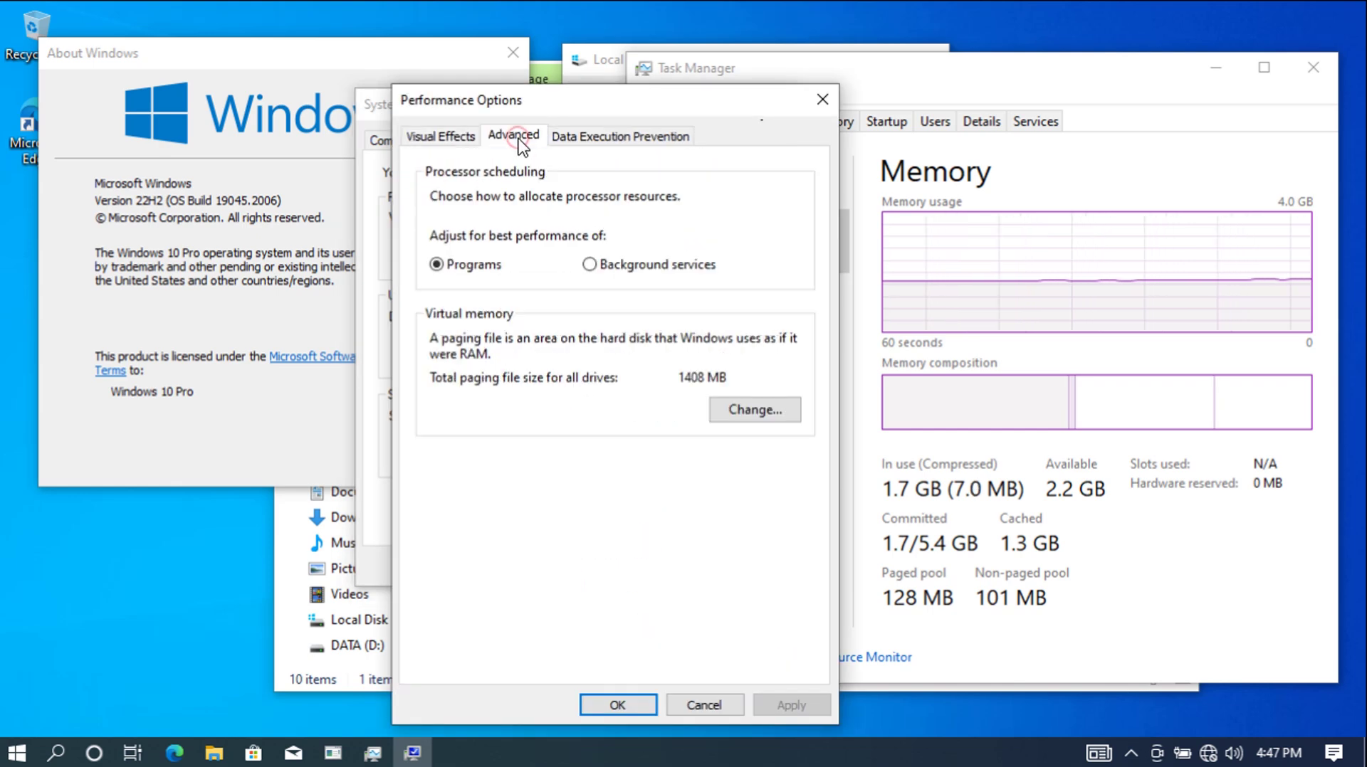
pyautogui.click(741, 409)
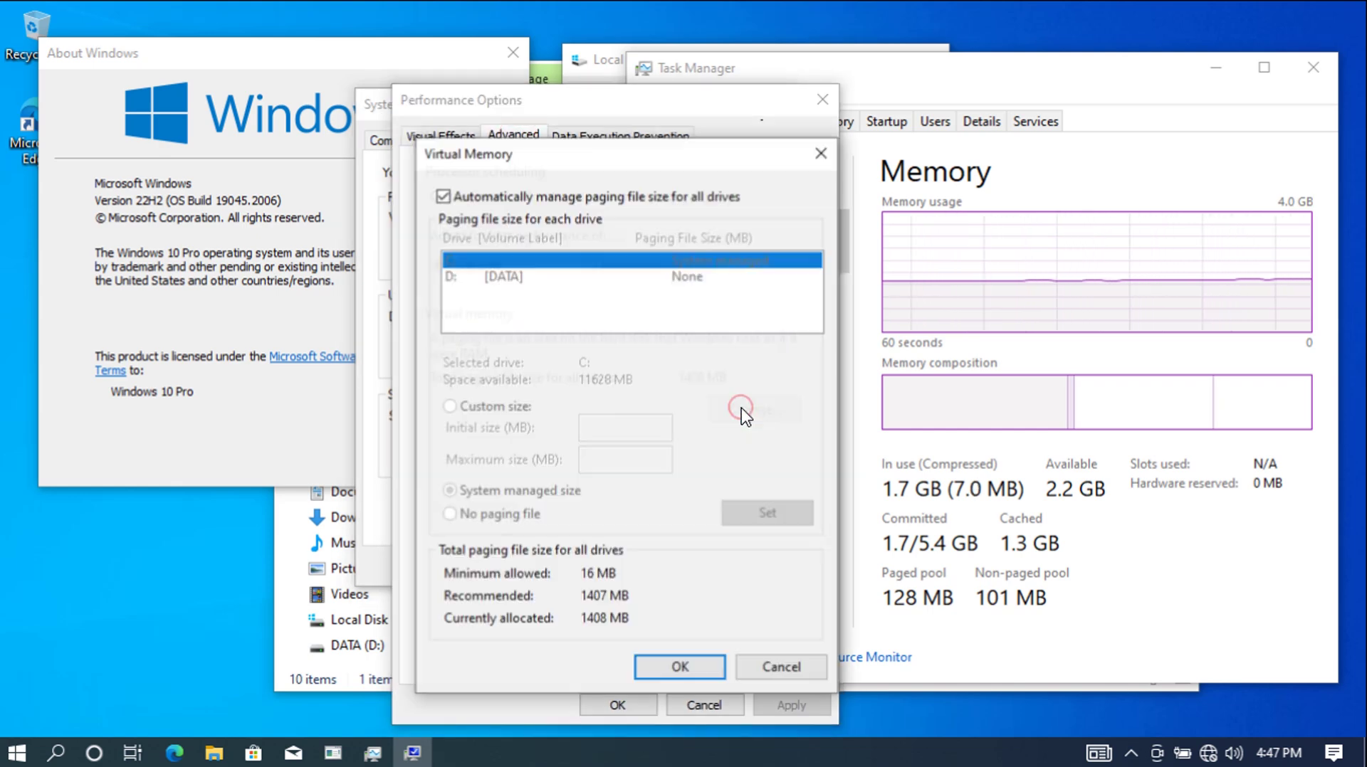
pyautogui.click(782, 668)
pyautogui.click(676, 707)
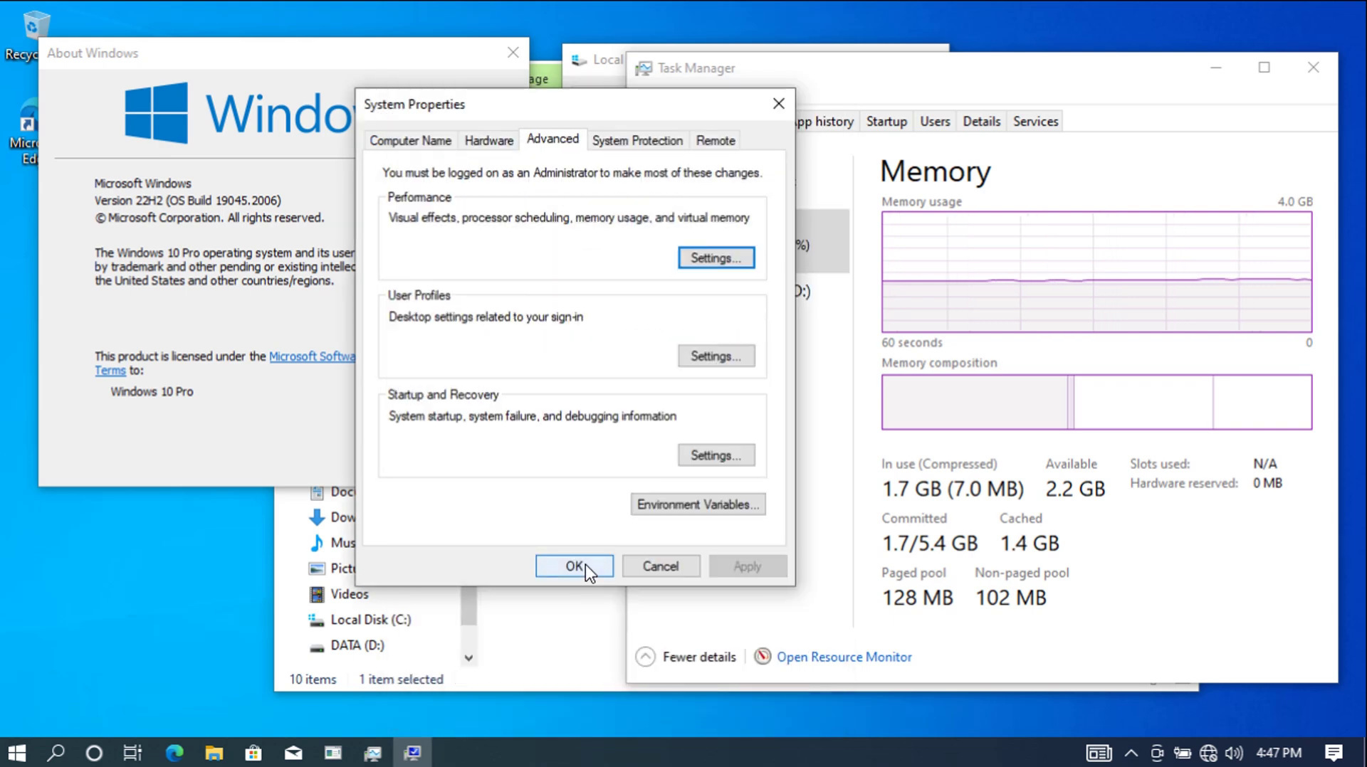
pyautogui.moveTo(534, 110); pyautogui.dragTo(305, 101)
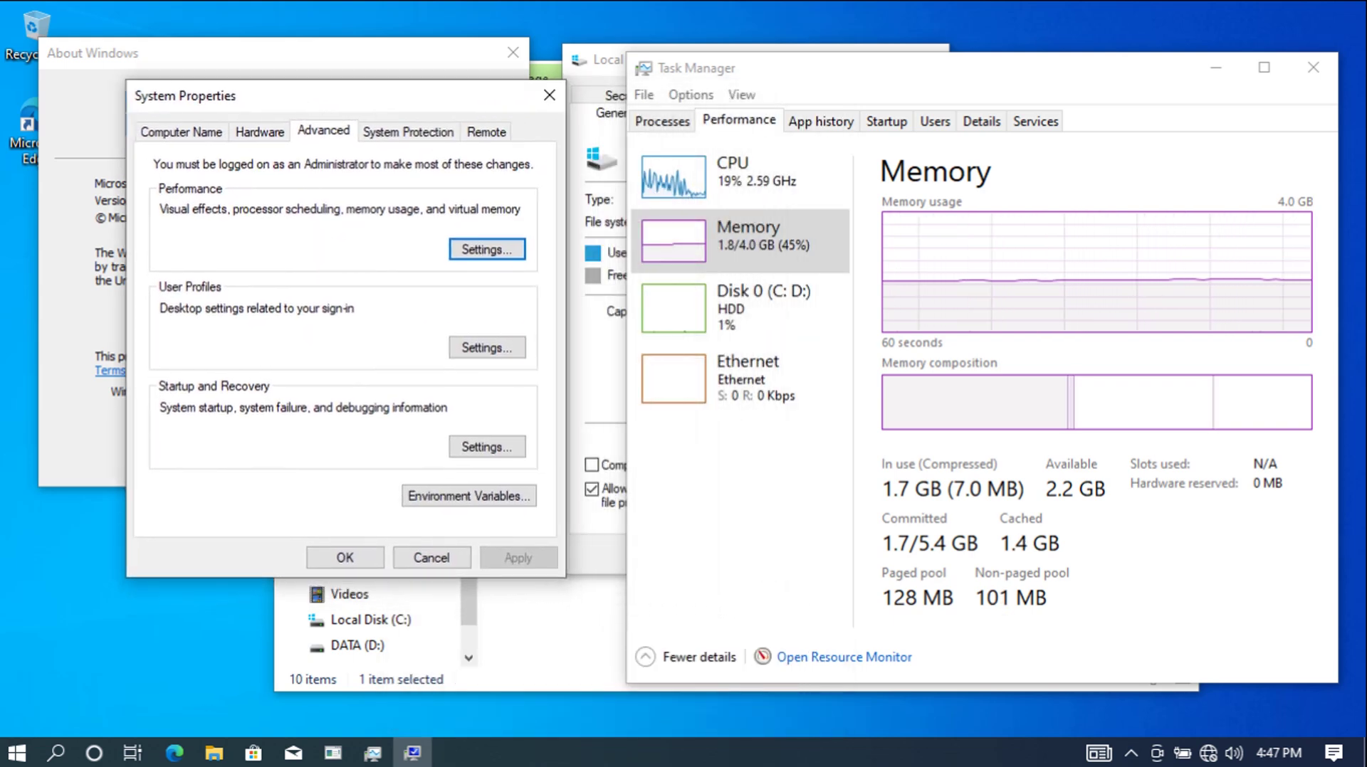
# - View Task Manager's CPU performance graph and look over all open windows in Task View
pyautogui.click(57, 753)
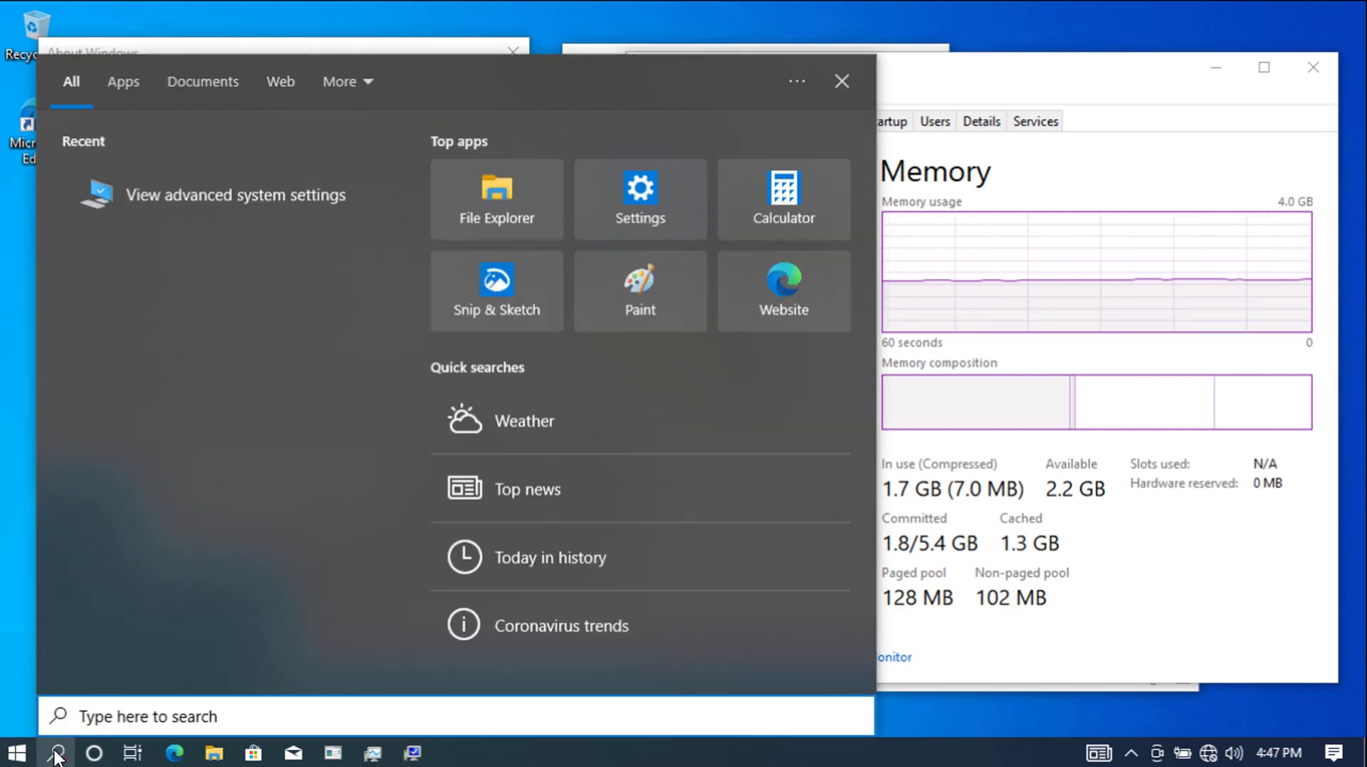
pyautogui.click(493, 761)
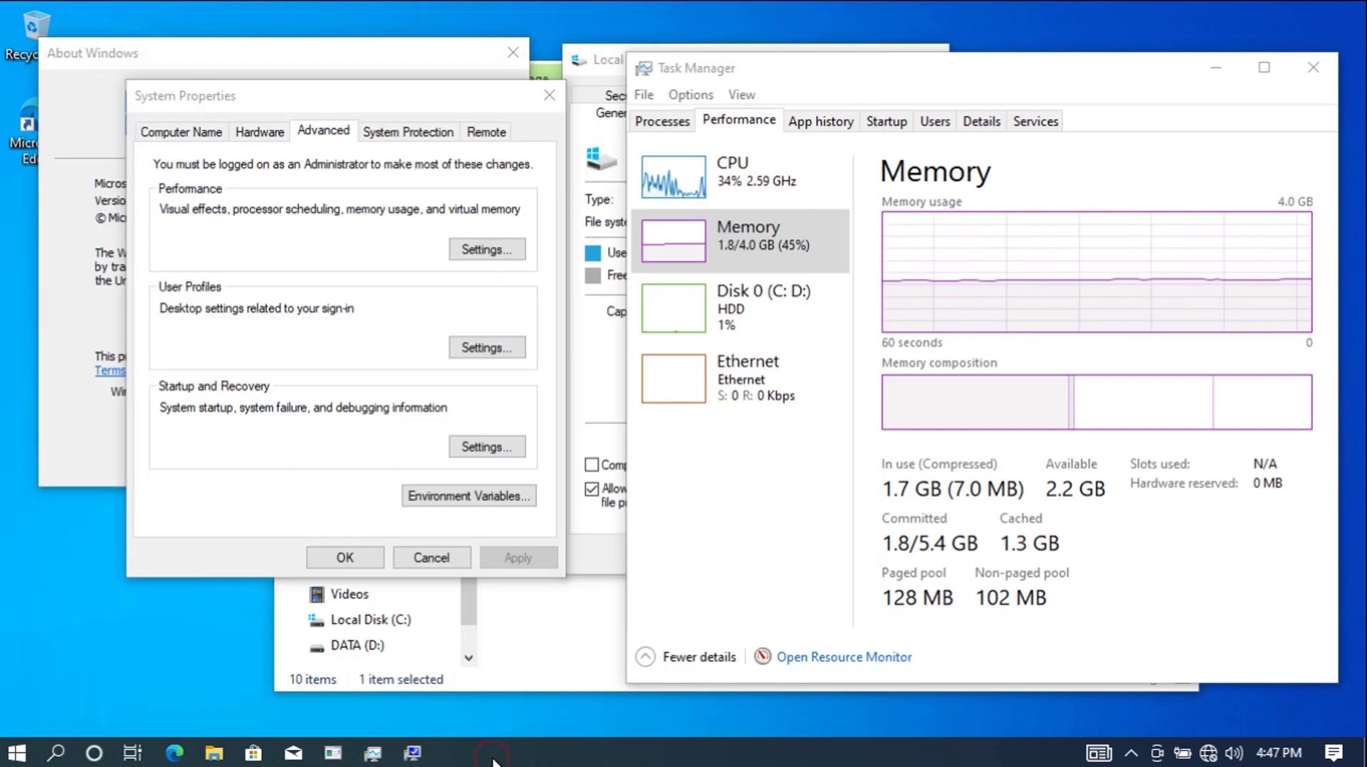
pyautogui.click(719, 178)
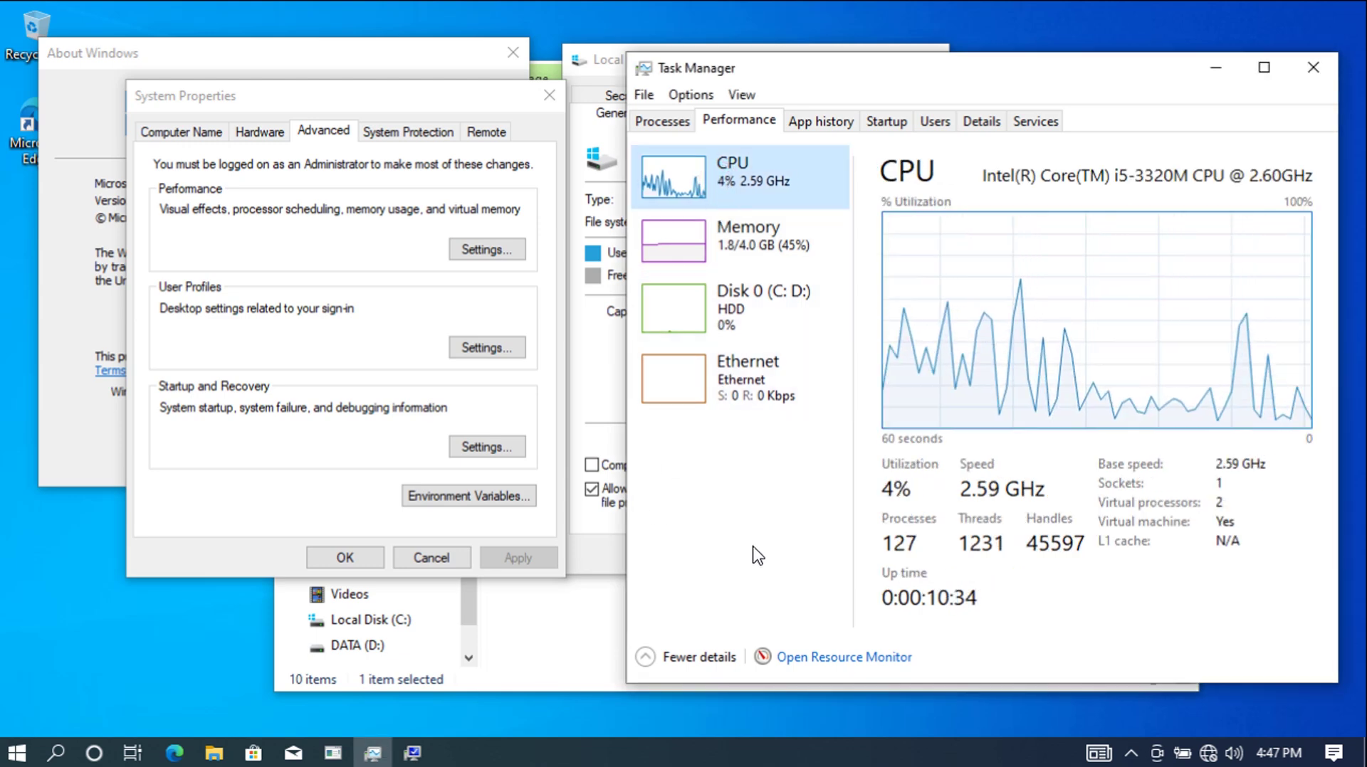
pyautogui.click(132, 754)
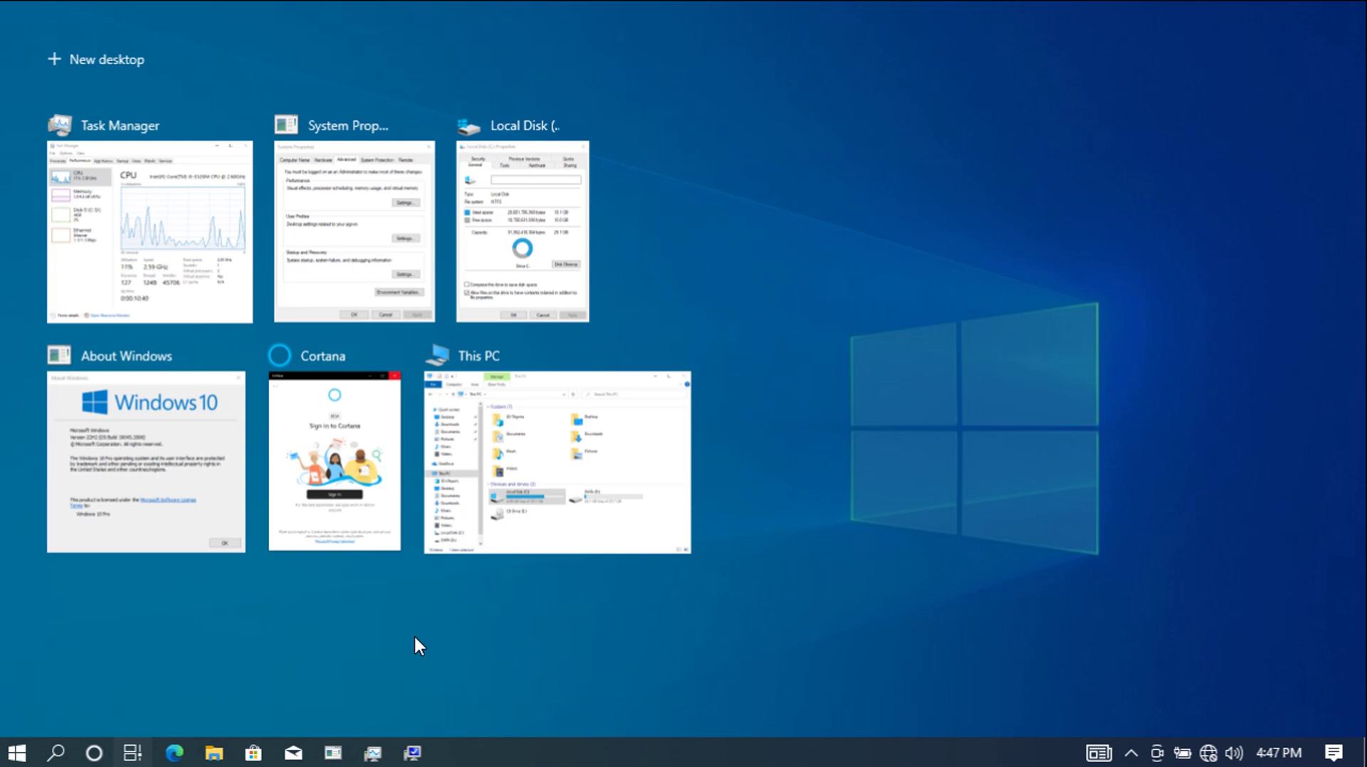
pyautogui.click(133, 755)
# - Open the Apps & features page in Windows Settings and examine the list of installed apps
pyautogui.click(16, 753)
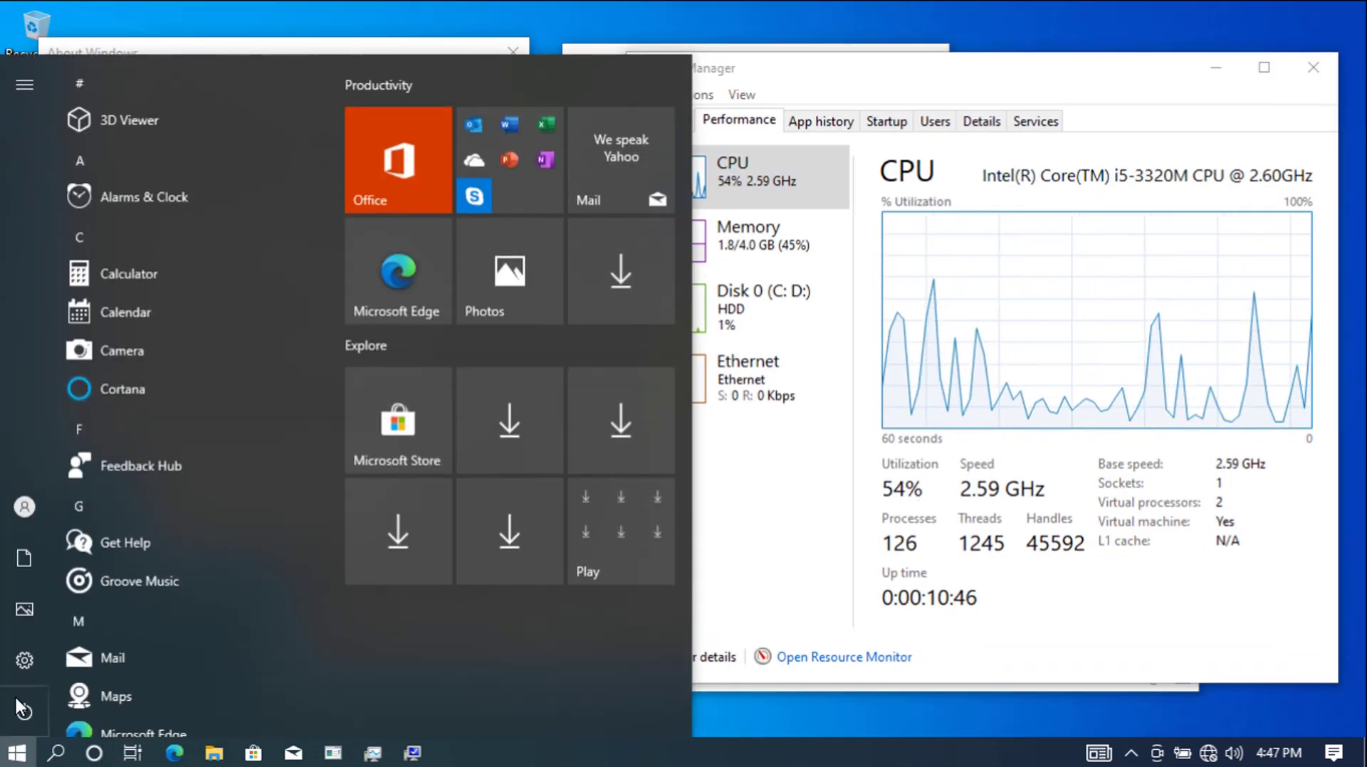
pyautogui.click(20, 662)
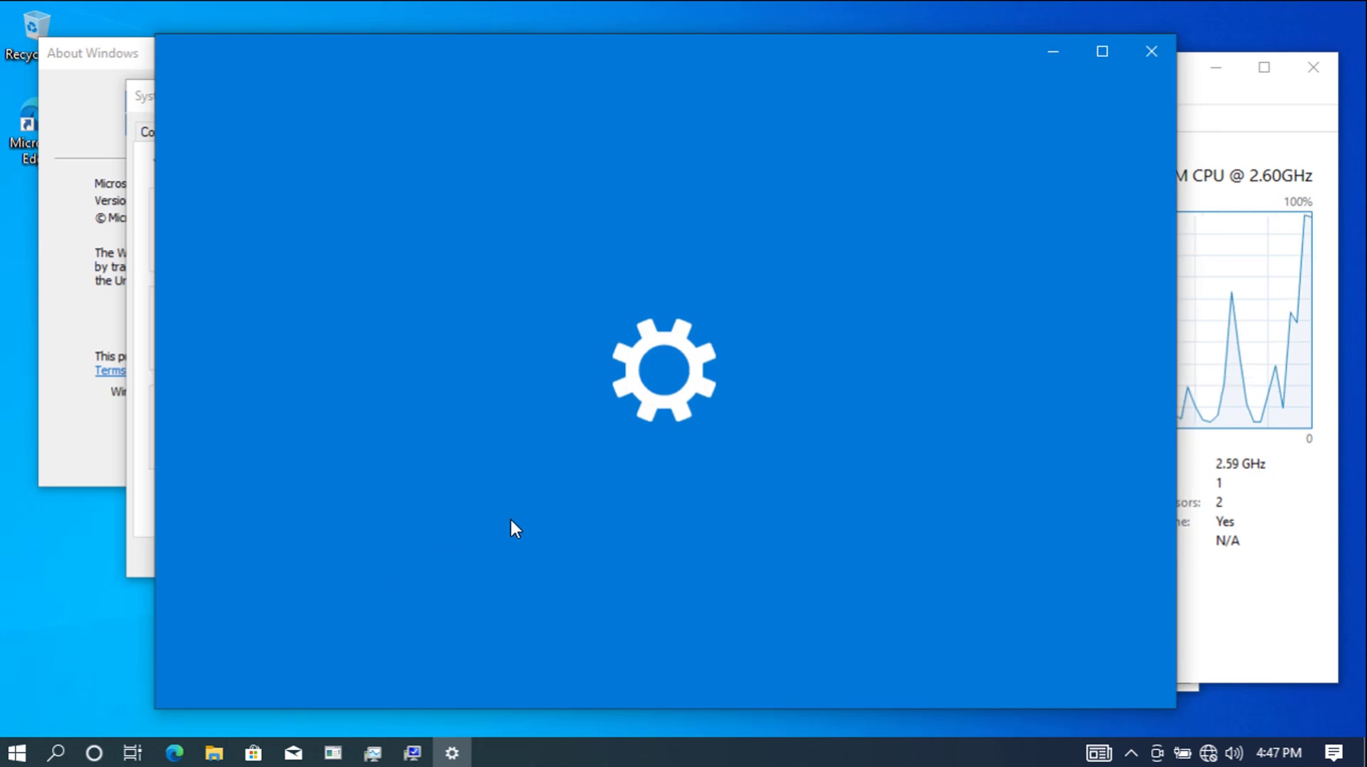
pyautogui.scroll(-3, 796, 393)
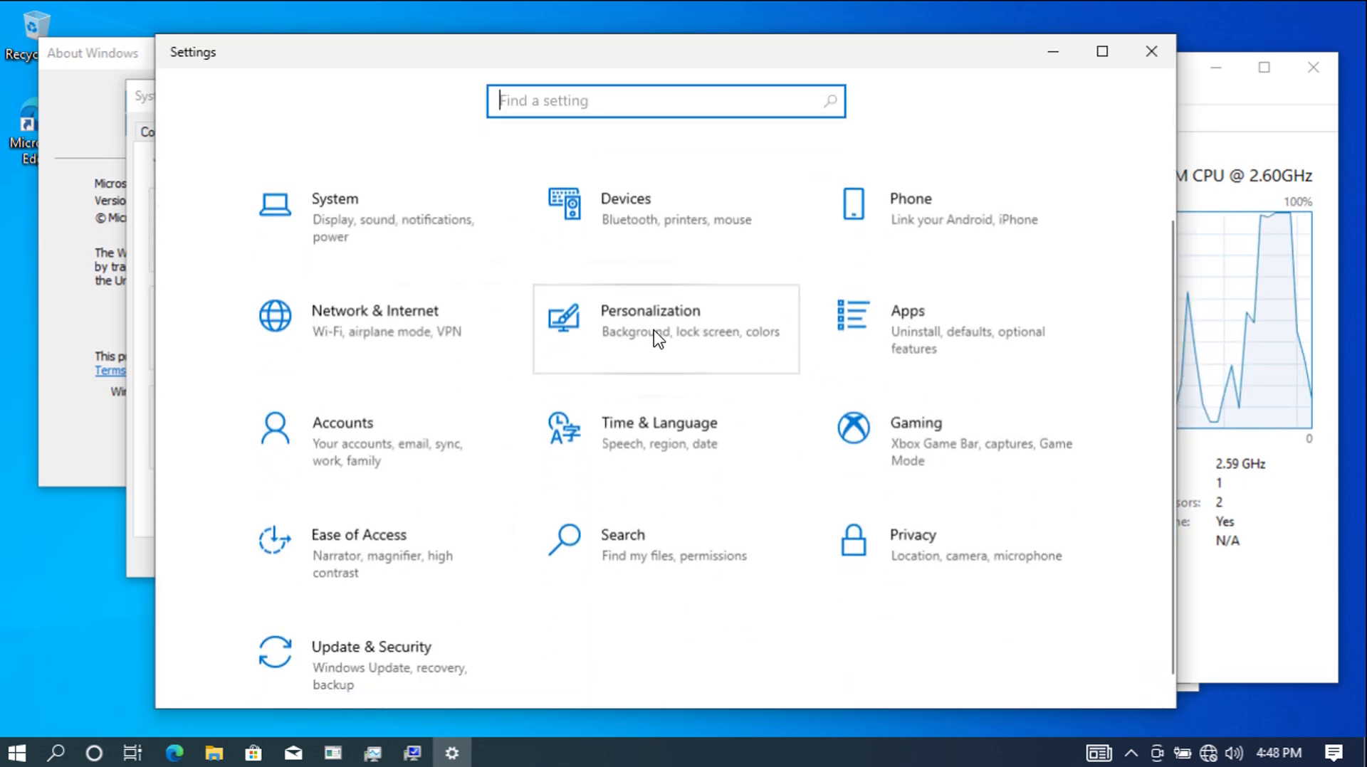
pyautogui.click(929, 336)
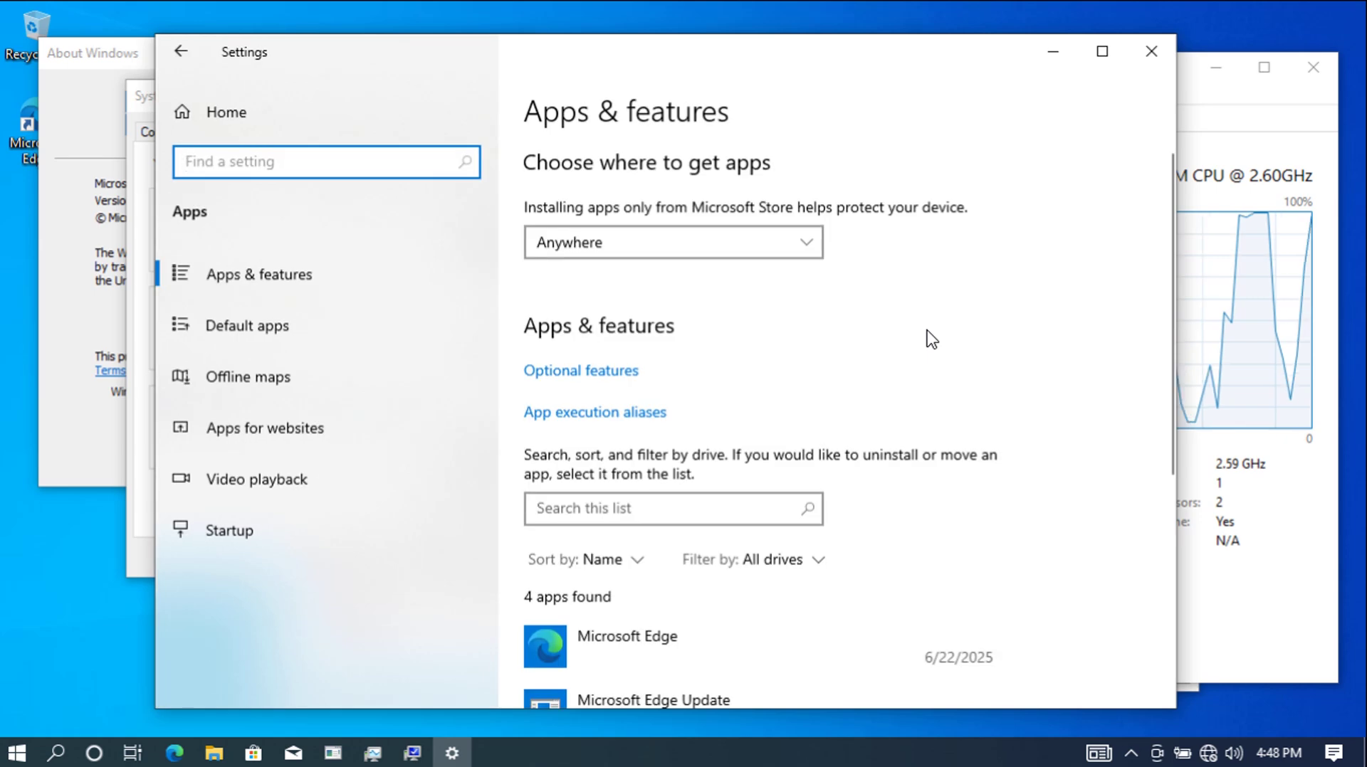
pyautogui.scroll(-4, 929, 339)
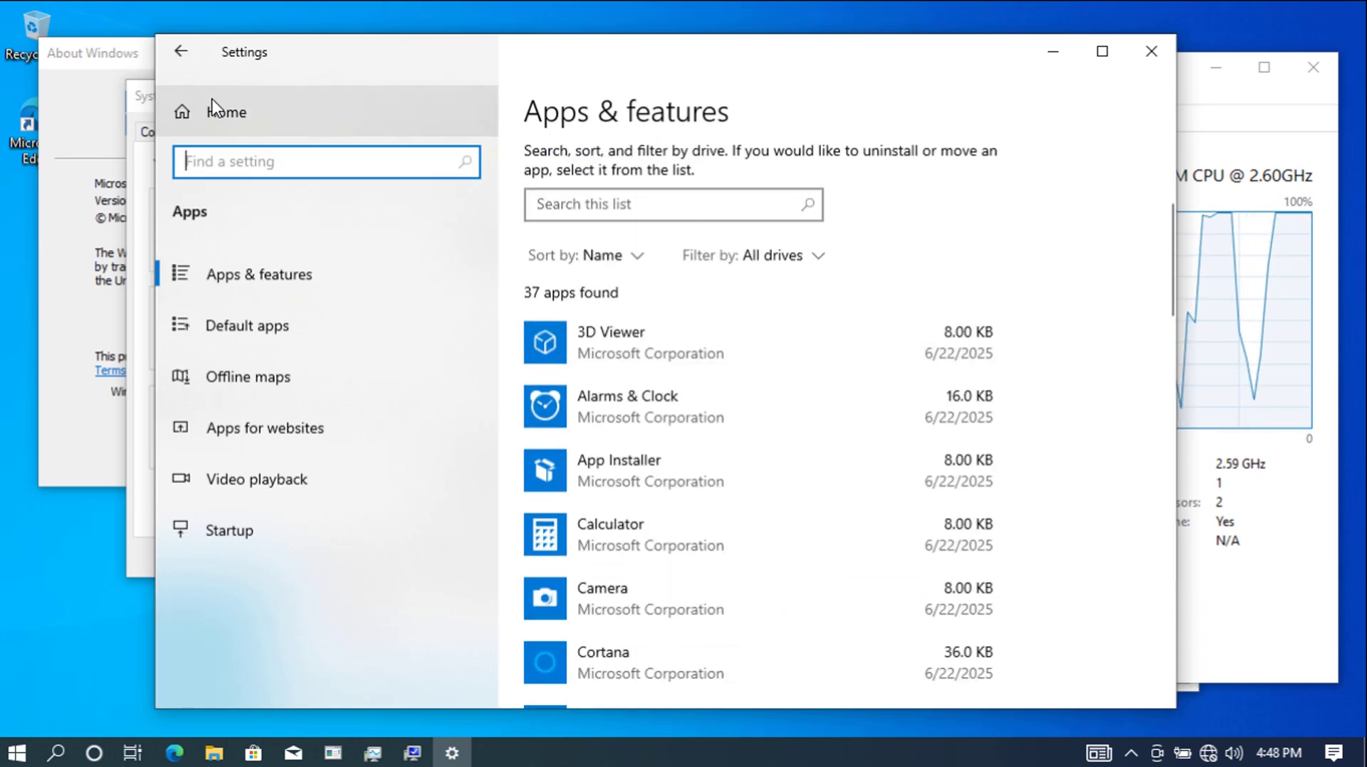
pyautogui.scroll(-1, 1082, 307)
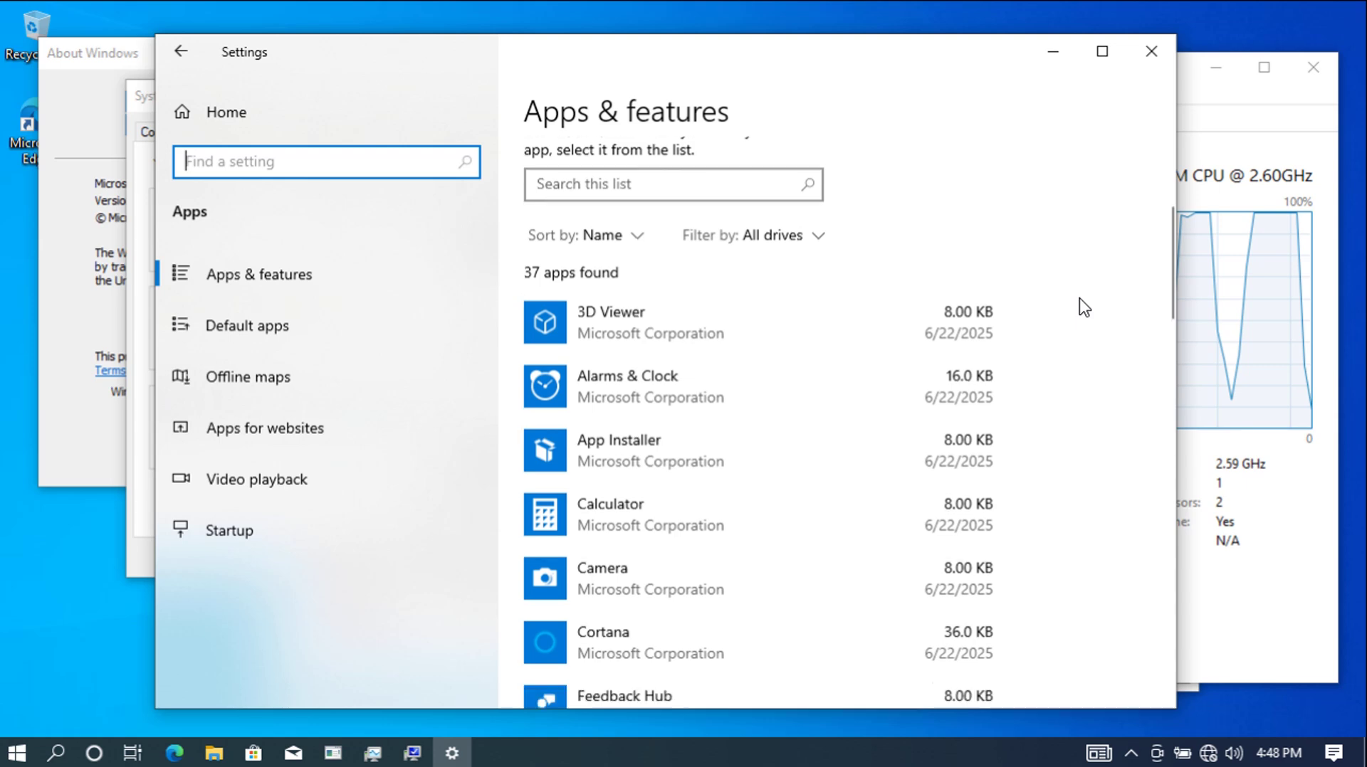
pyautogui.scroll(-11, 1083, 307)
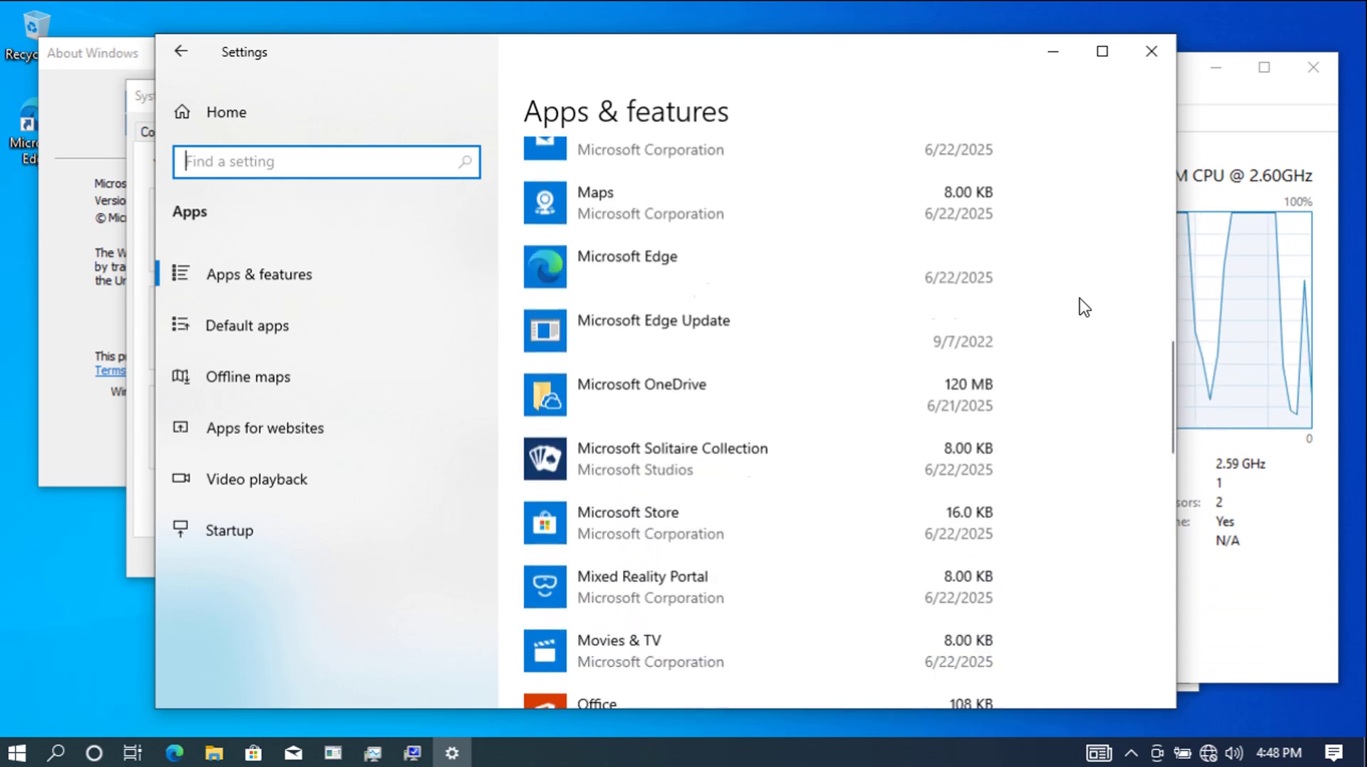
pyautogui.scroll(-5, 1084, 307)
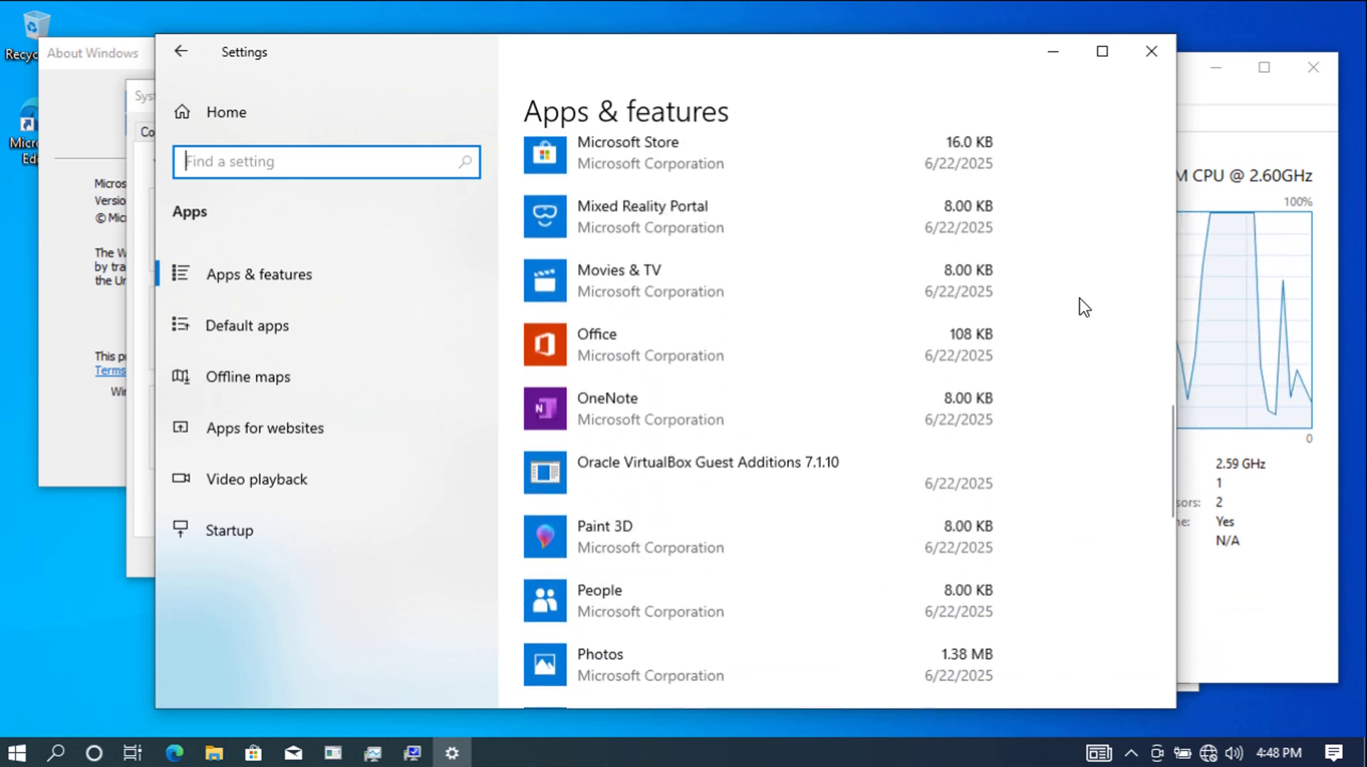
pyautogui.scroll(15, 1084, 307)
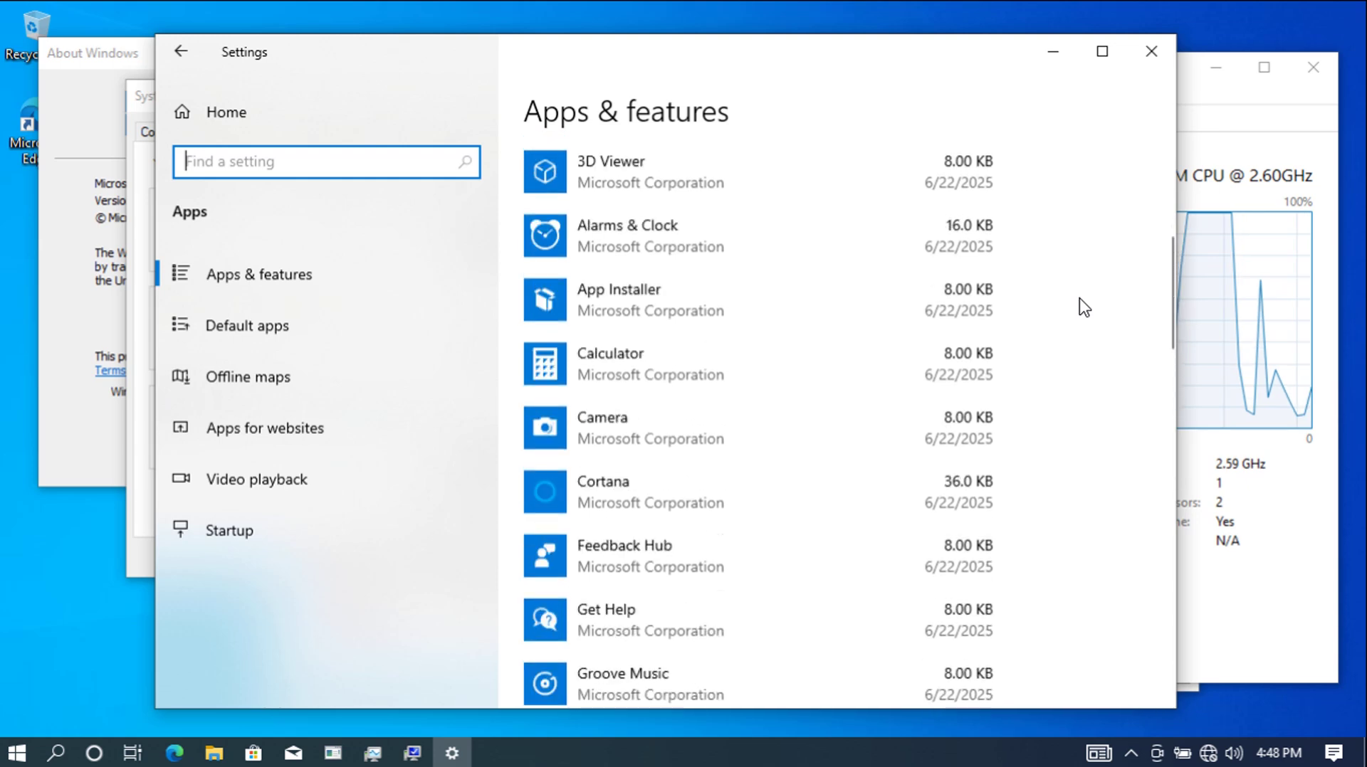
pyautogui.scroll(5, 1084, 308)
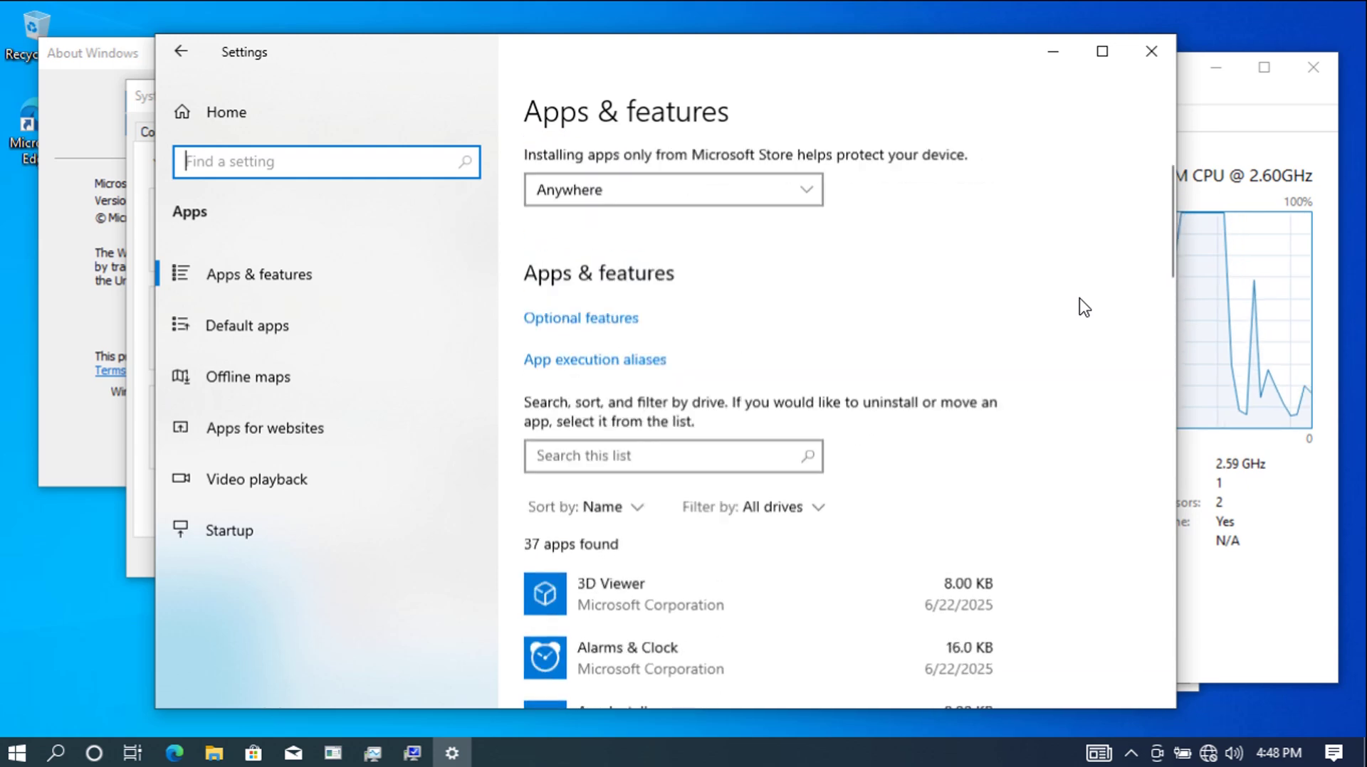
# - Open the Personalization settings and look over the Background page and the available themes on the Themes page
pyautogui.click(229, 120)
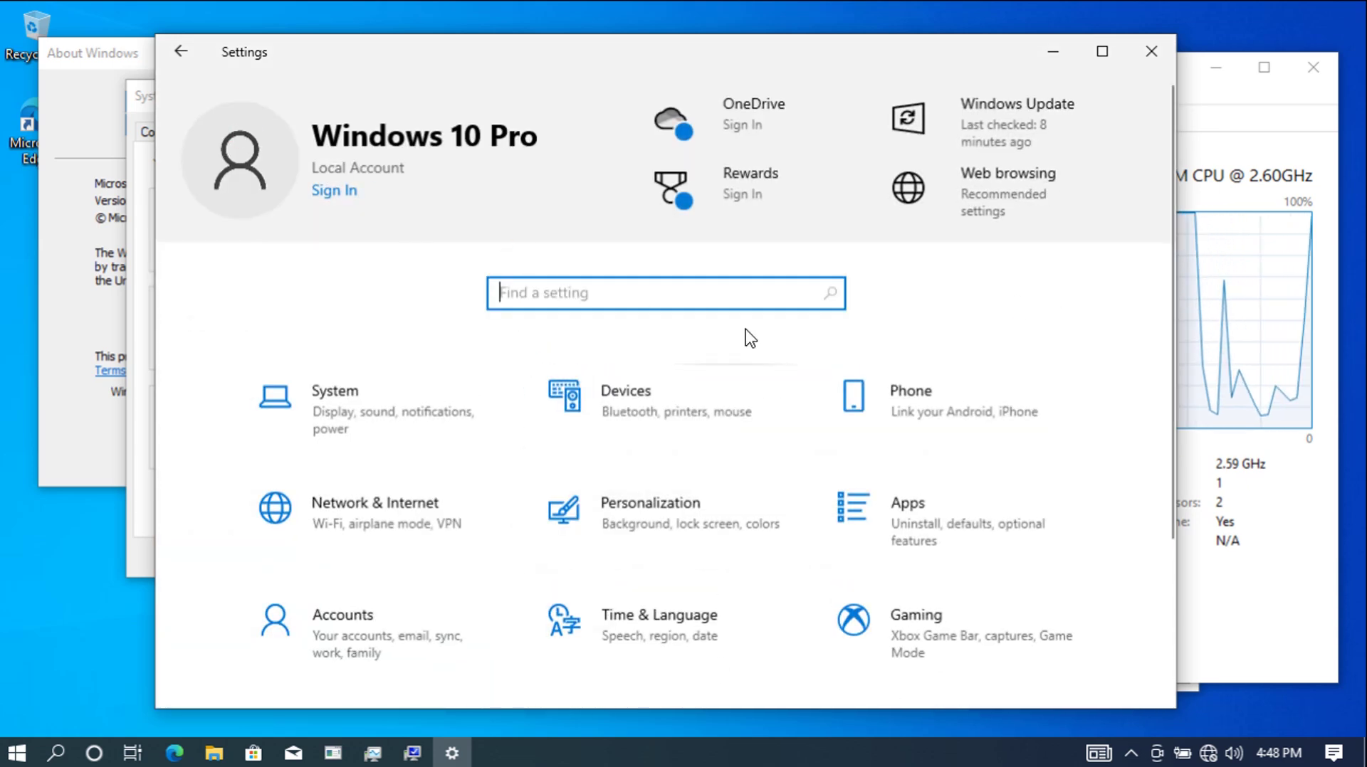
pyautogui.click(632, 500)
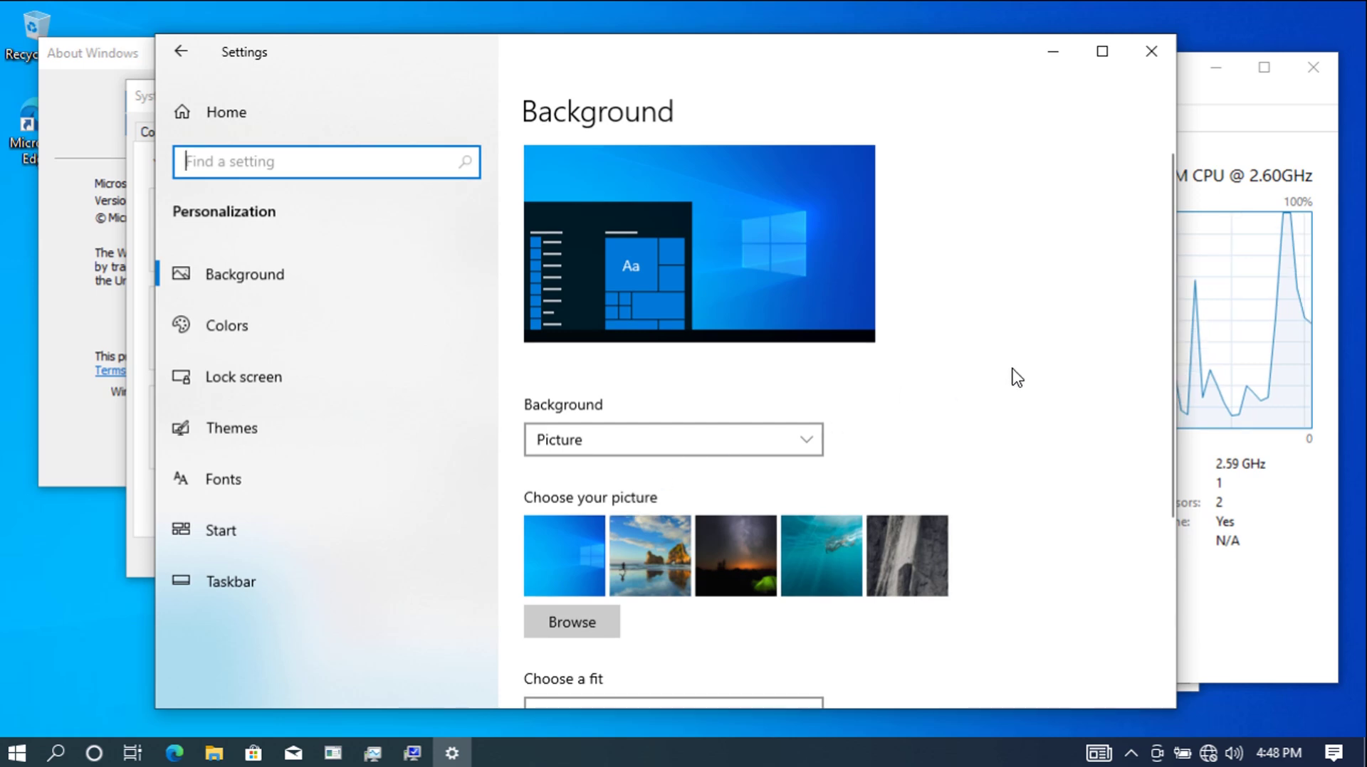
pyautogui.scroll(-3, 1024, 372)
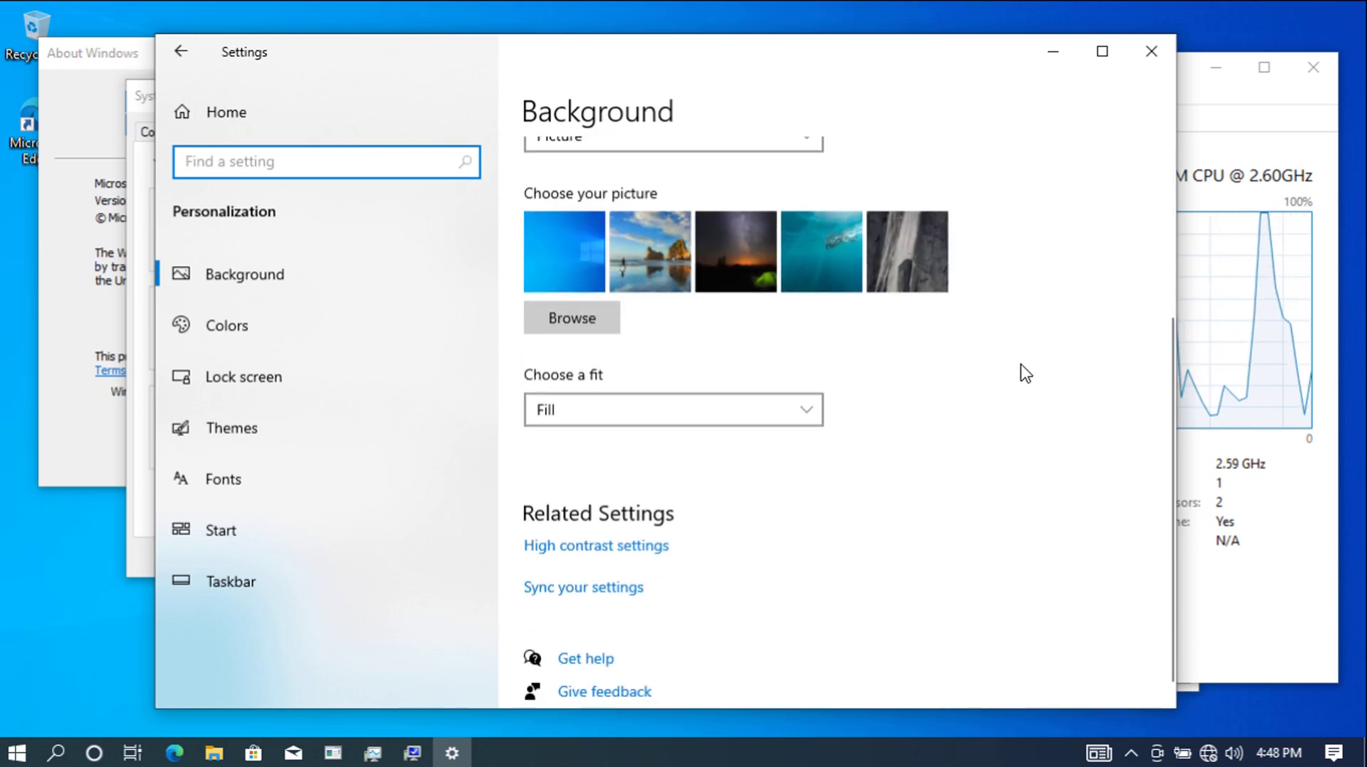
pyautogui.click(252, 430)
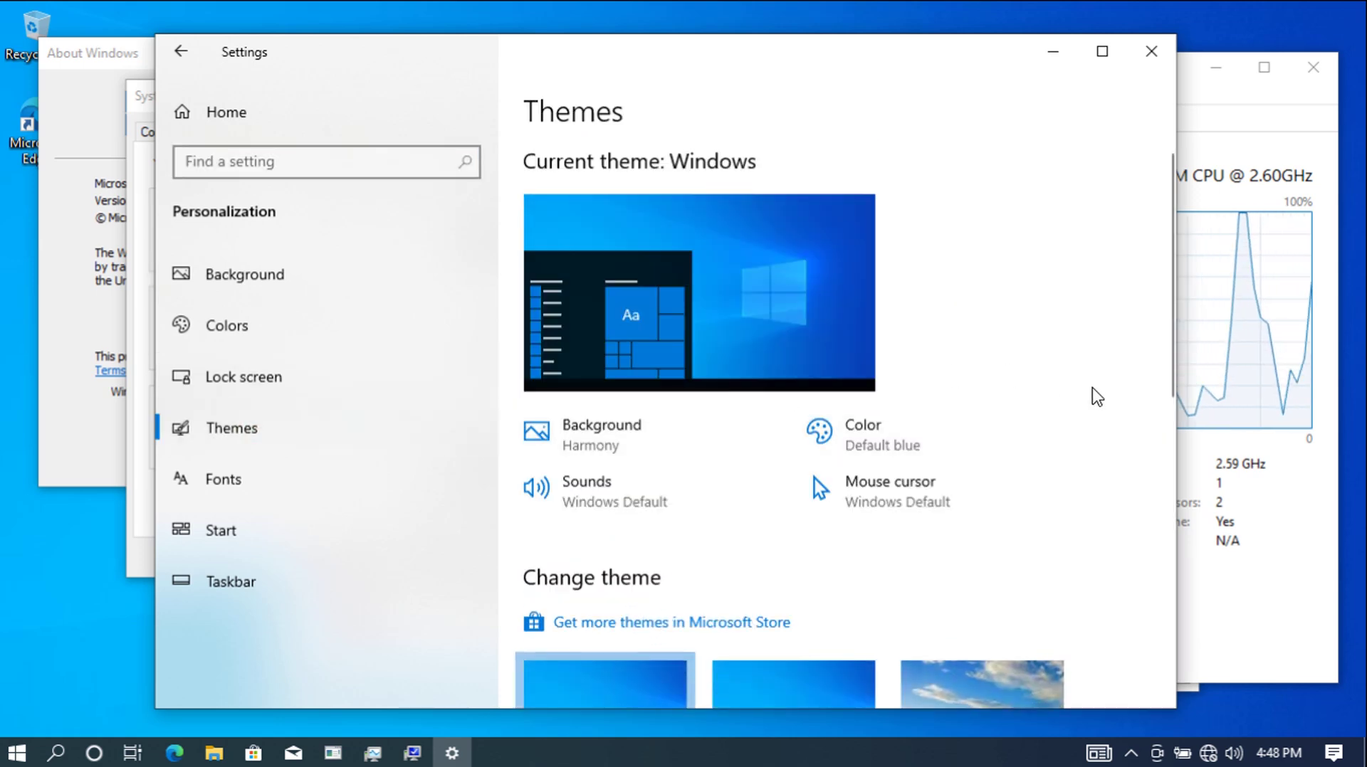
pyautogui.scroll(-5, 1098, 392)
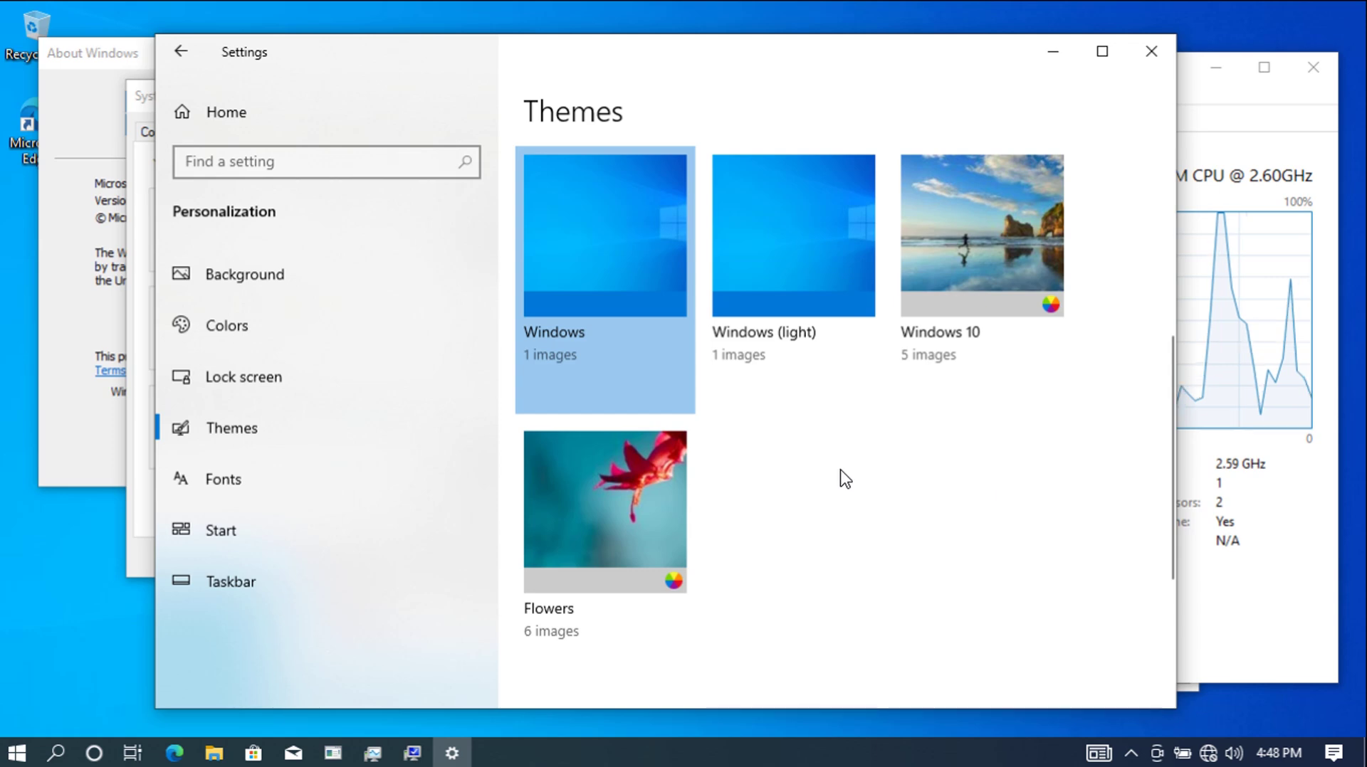
# - Apply the Windows 10 theme and view its wallpaper behind the open windows in Task View
pyautogui.click(976, 249)
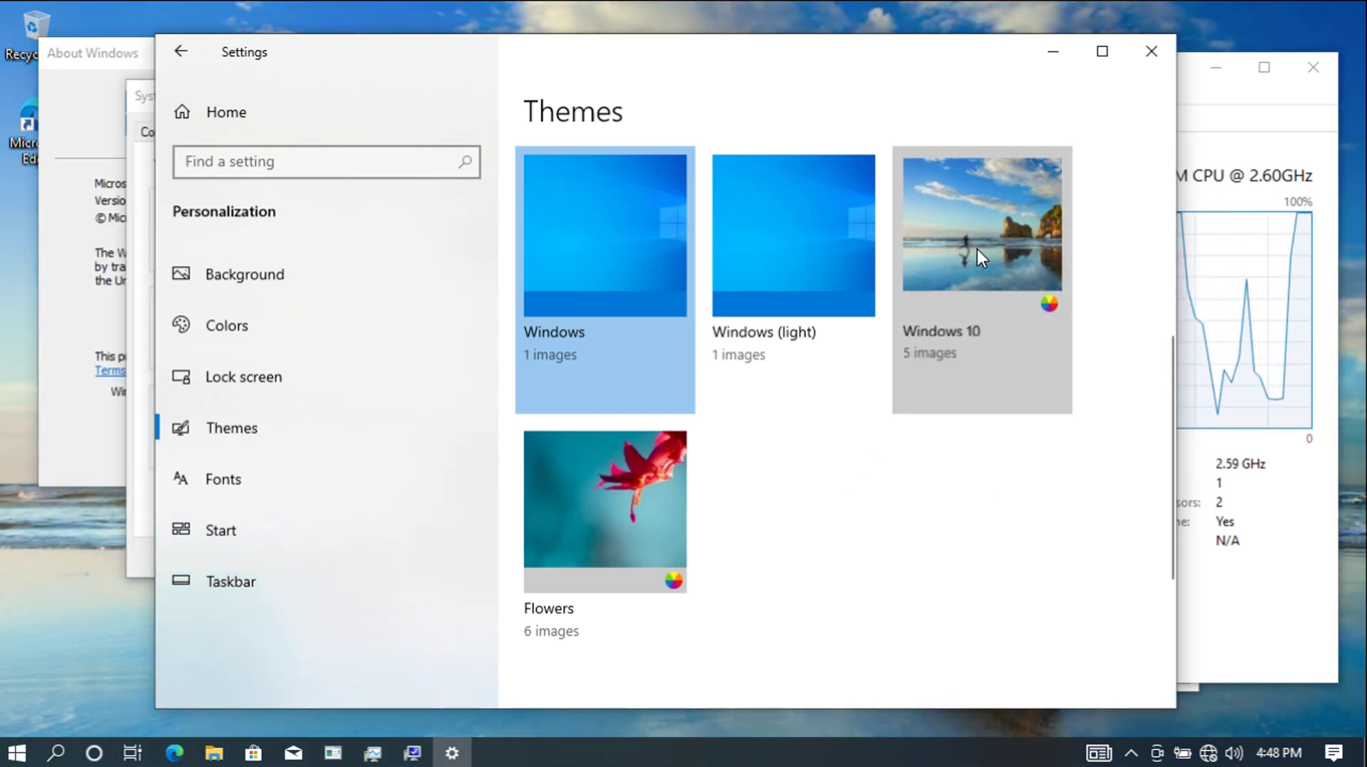
pyautogui.click(132, 753)
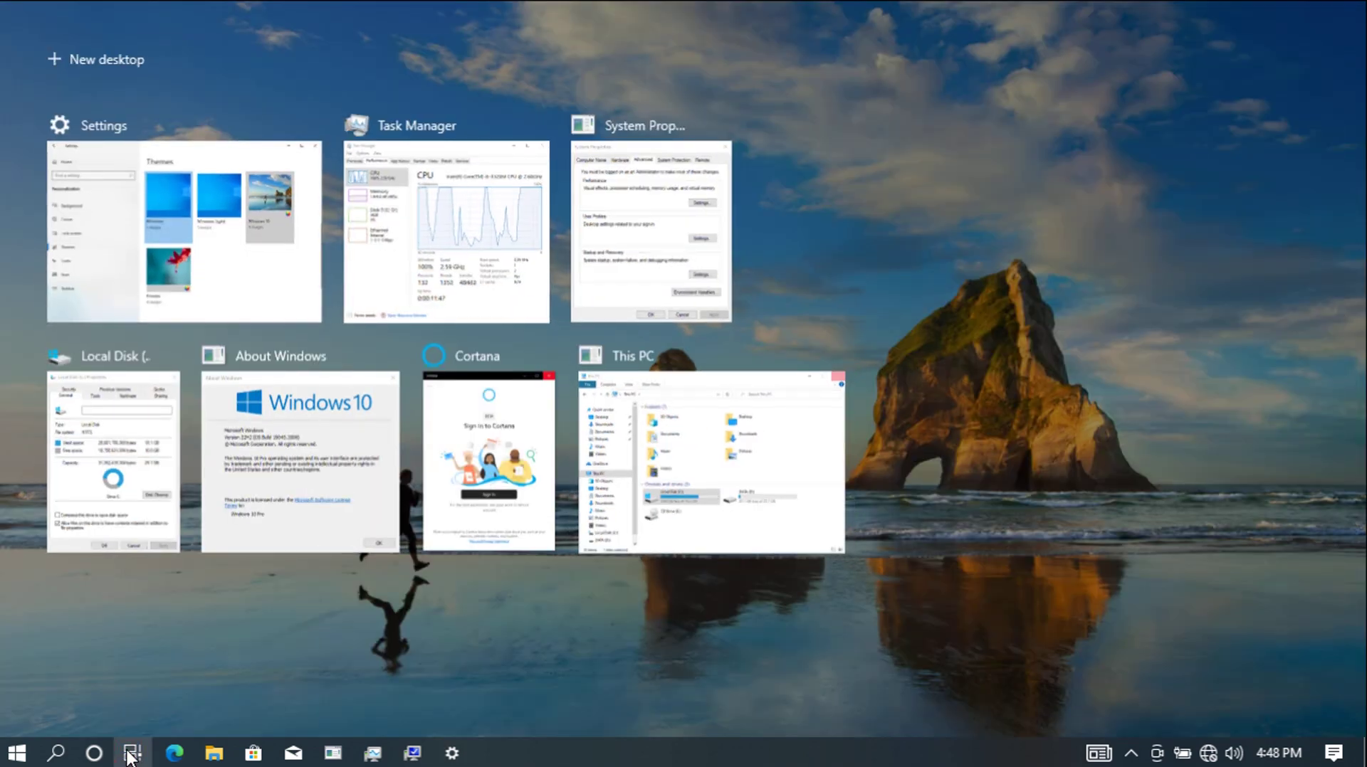
pyautogui.click(132, 753)
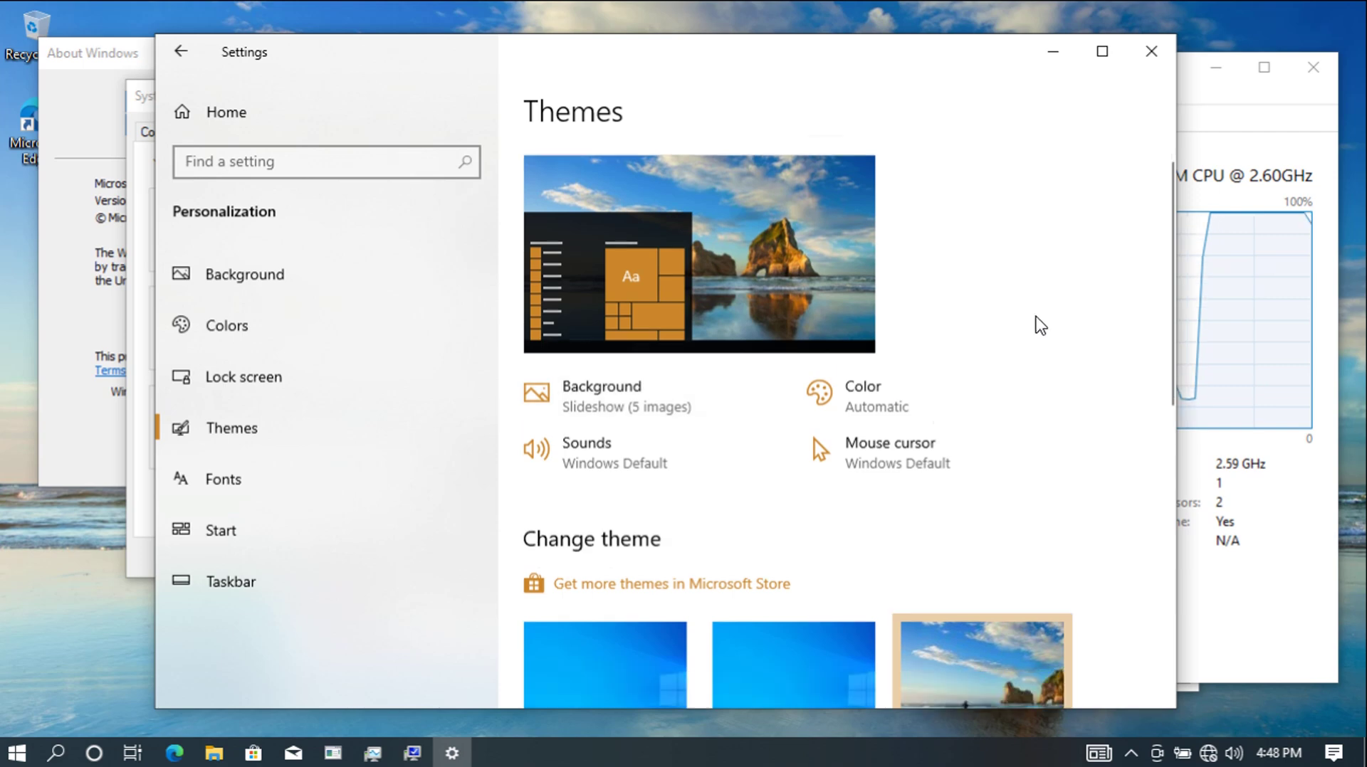
# - Apply the Windows (light) theme from the Change theme section
pyautogui.scroll(-5, 1040, 324)
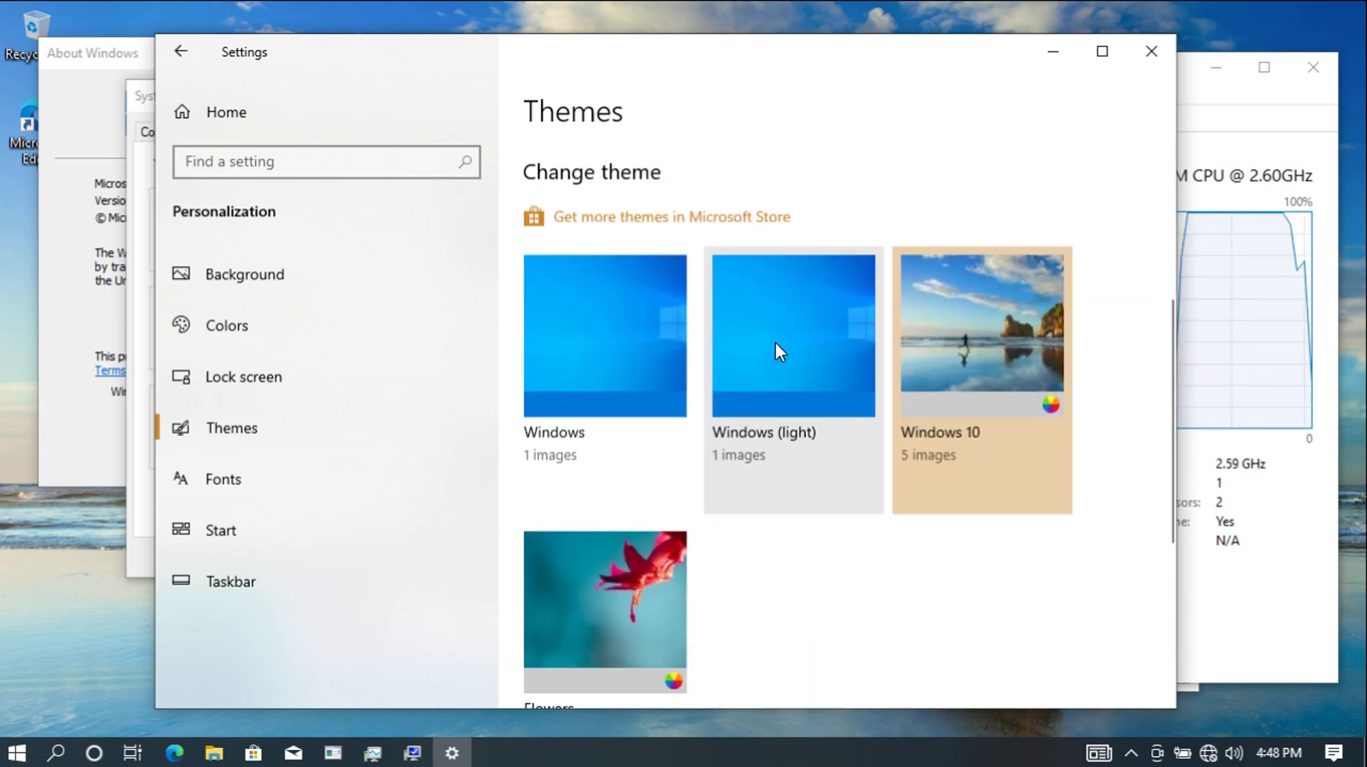
pyautogui.click(775, 344)
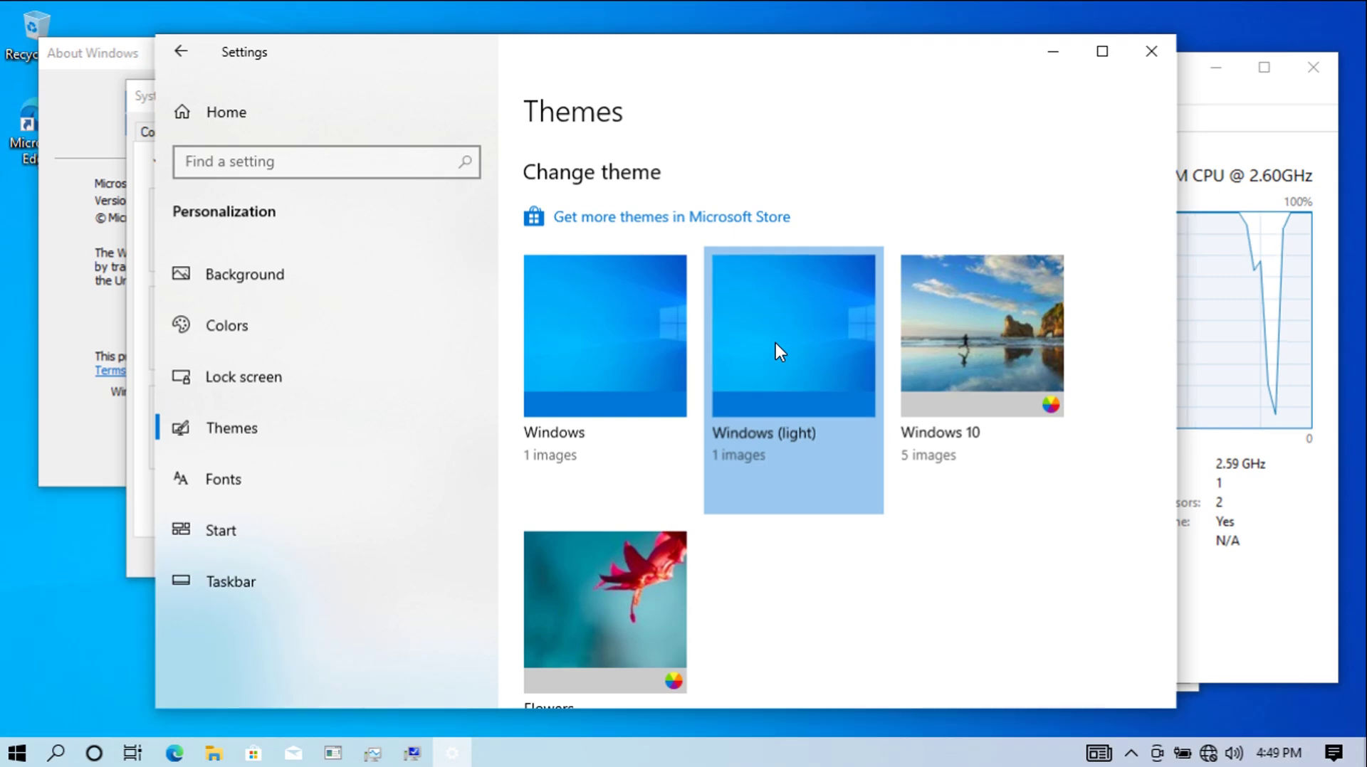
# - Switch to Task Manager through Task View and check the CPU and Memory performance graphs
pyautogui.click(131, 753)
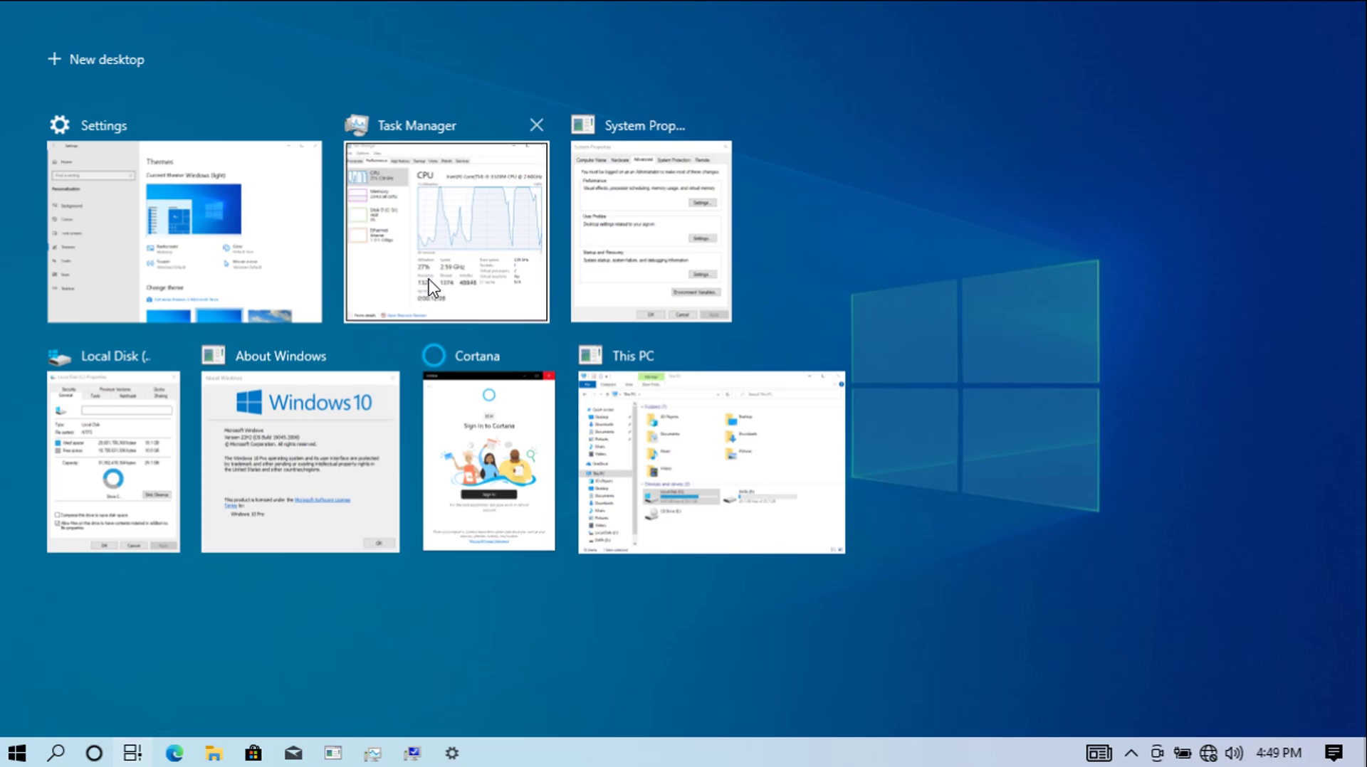
pyautogui.click(466, 253)
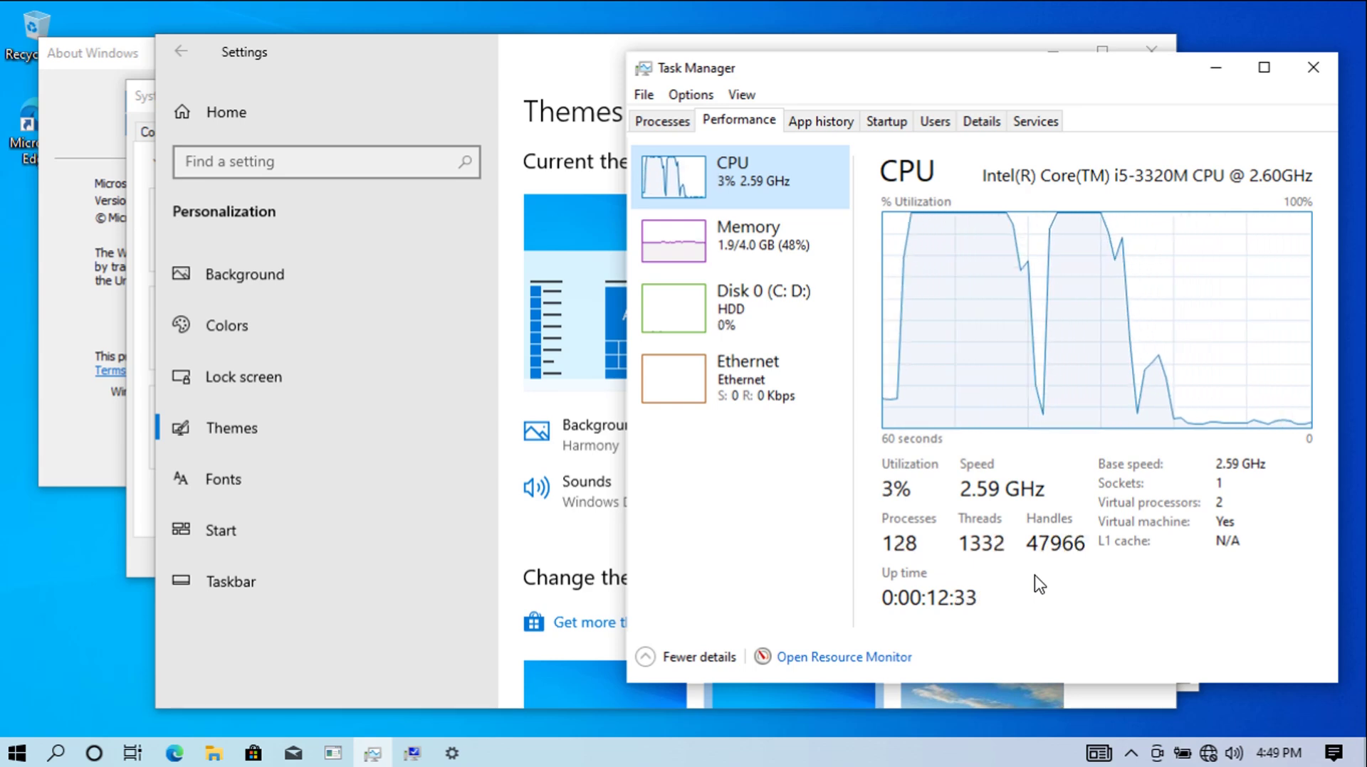
pyautogui.click(750, 263)
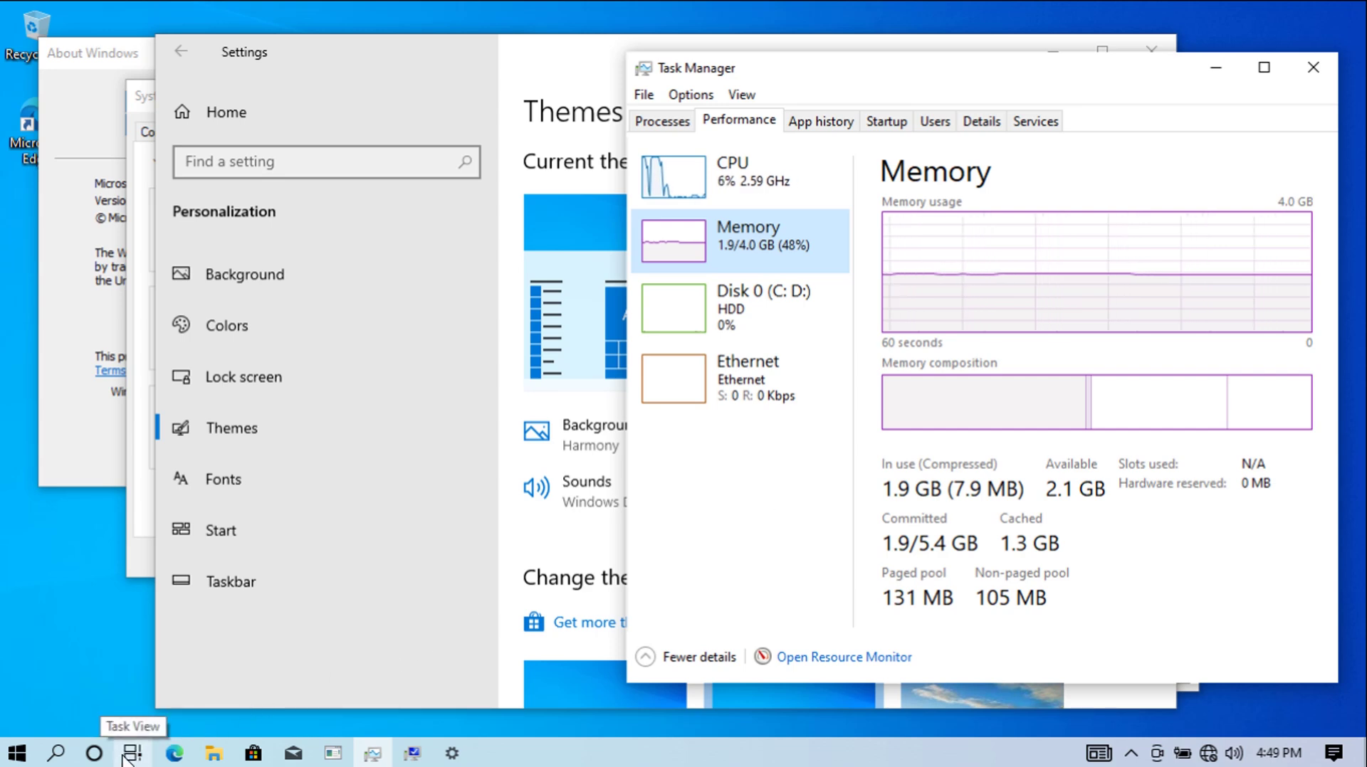
# - Search Windows for "control", open Control Panel, set its view to Large icons and look over all the items
pyautogui.click(56, 753)
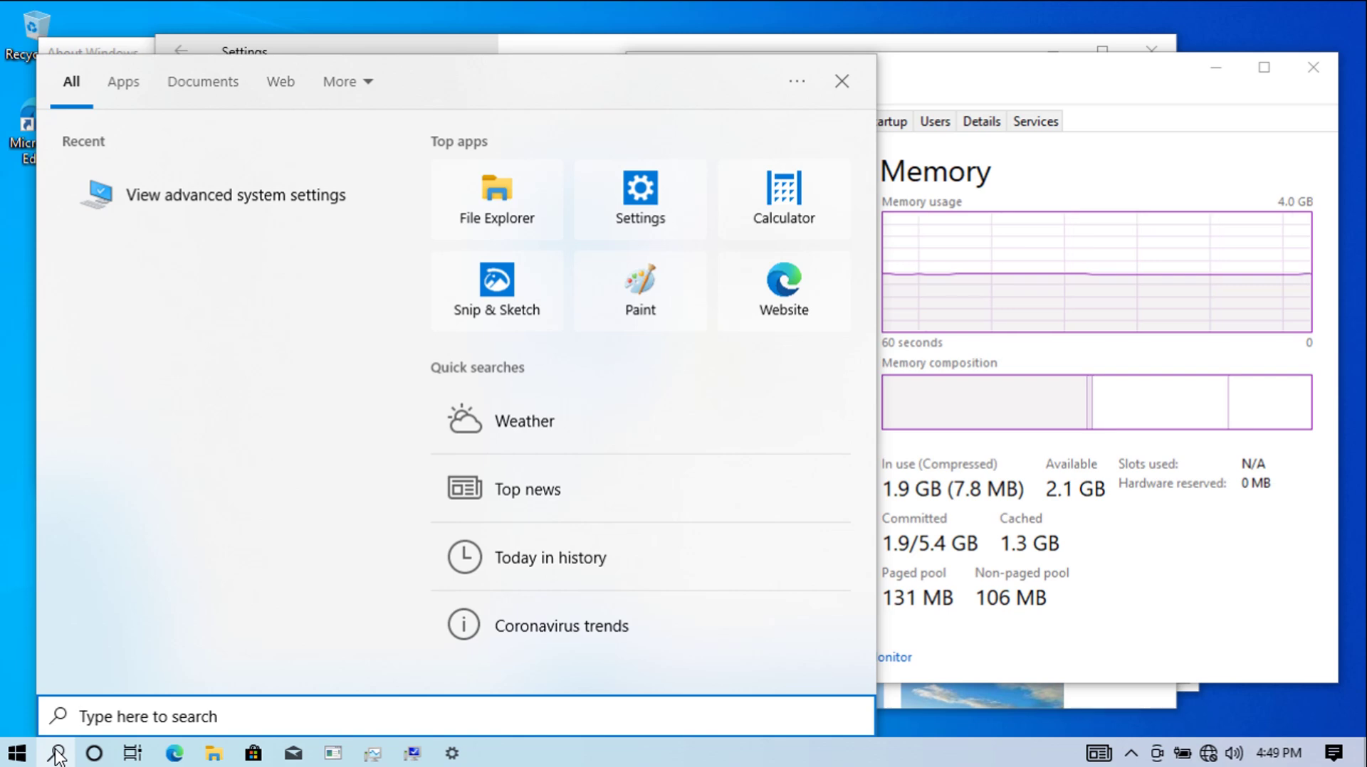
pyautogui.write('control')
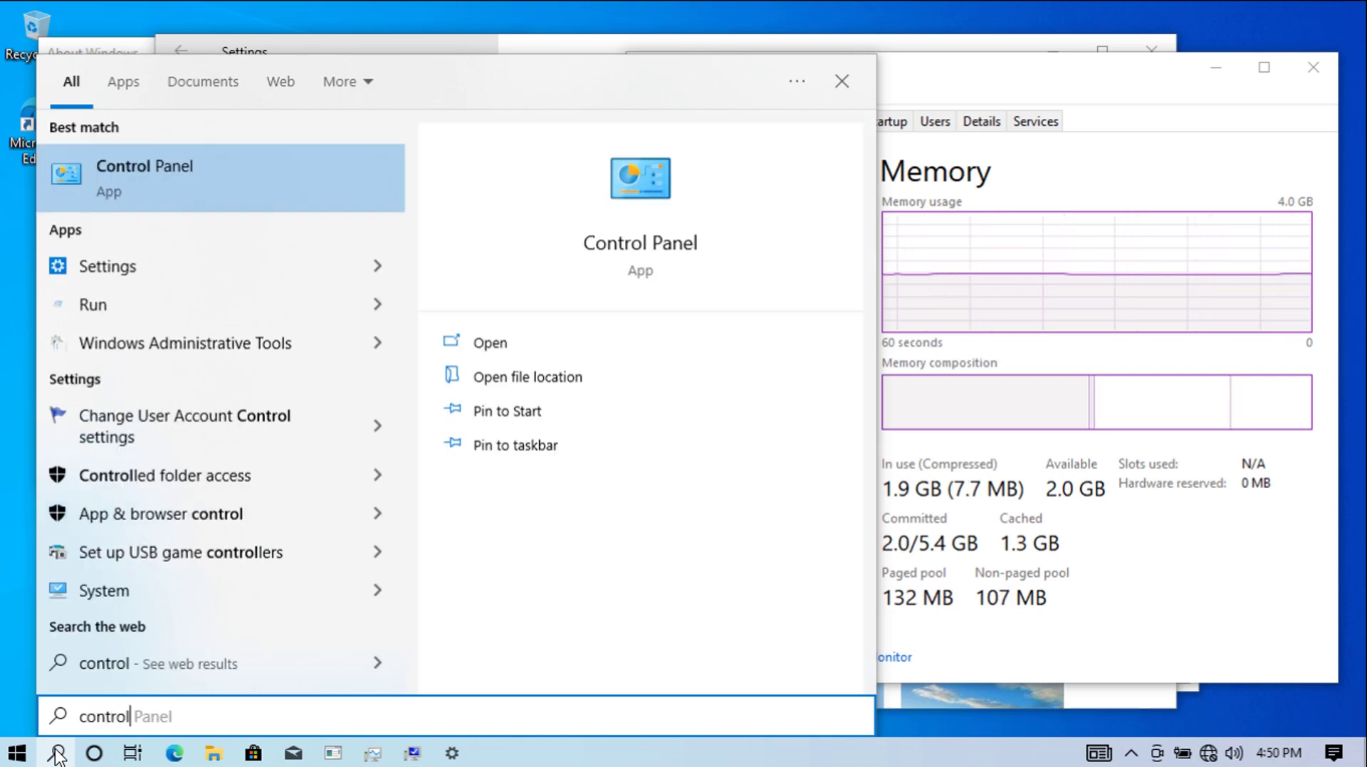
pyautogui.press('Return')
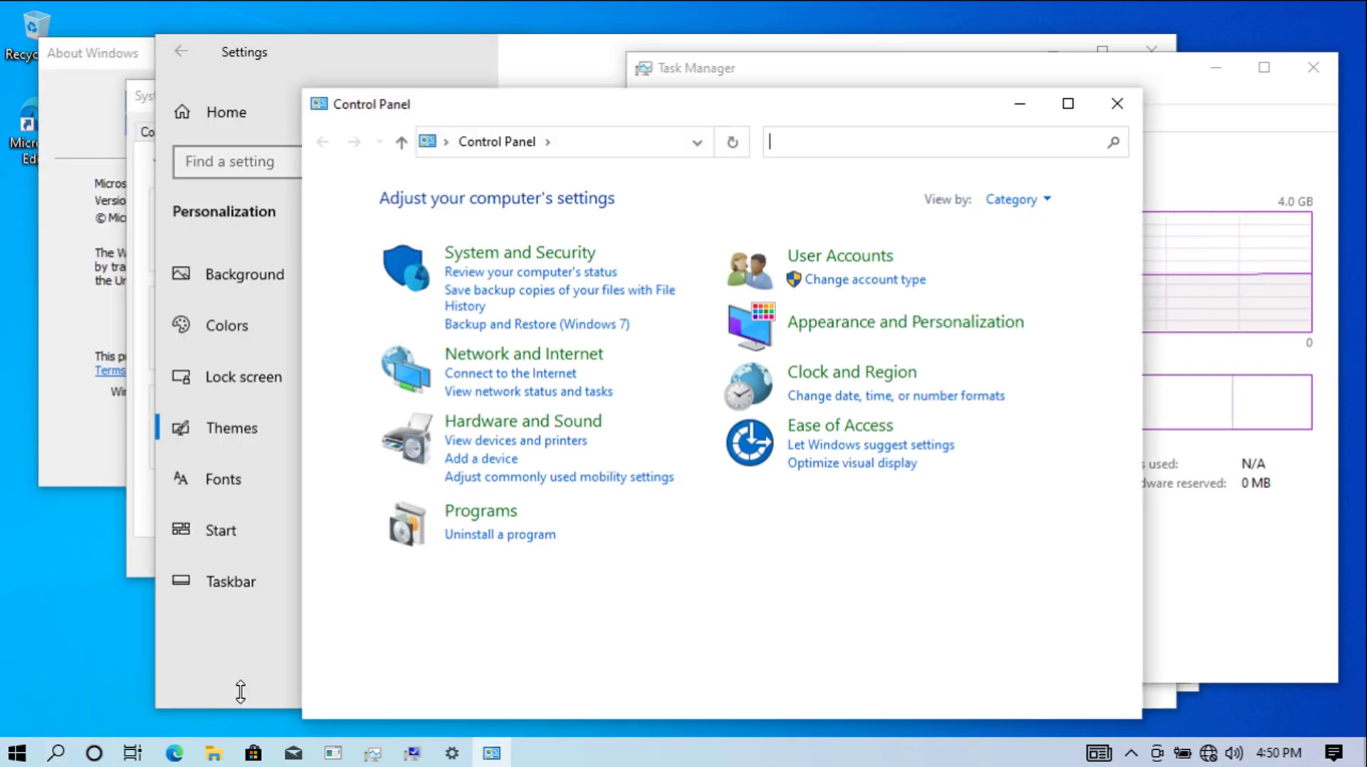
pyautogui.click(1045, 200)
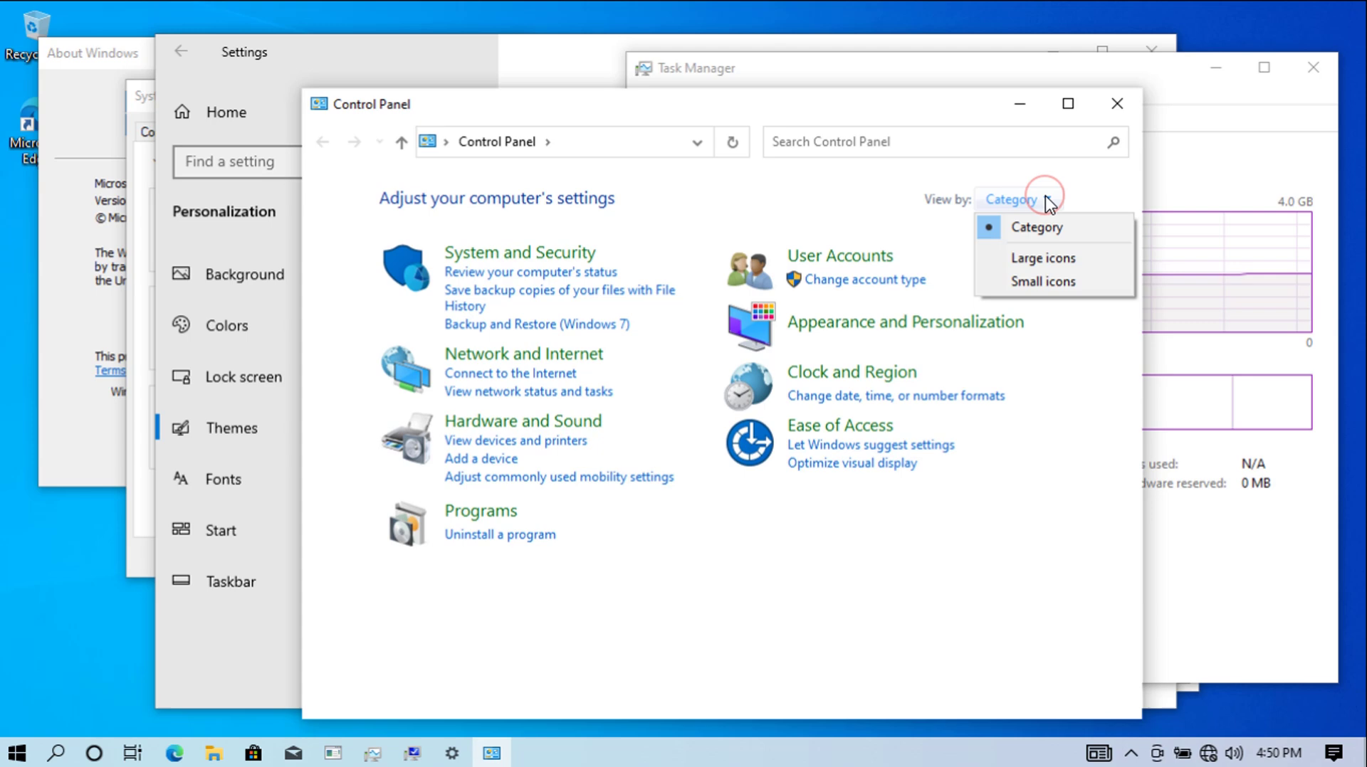
pyautogui.click(1044, 258)
pyautogui.scroll(-2, 1089, 399)
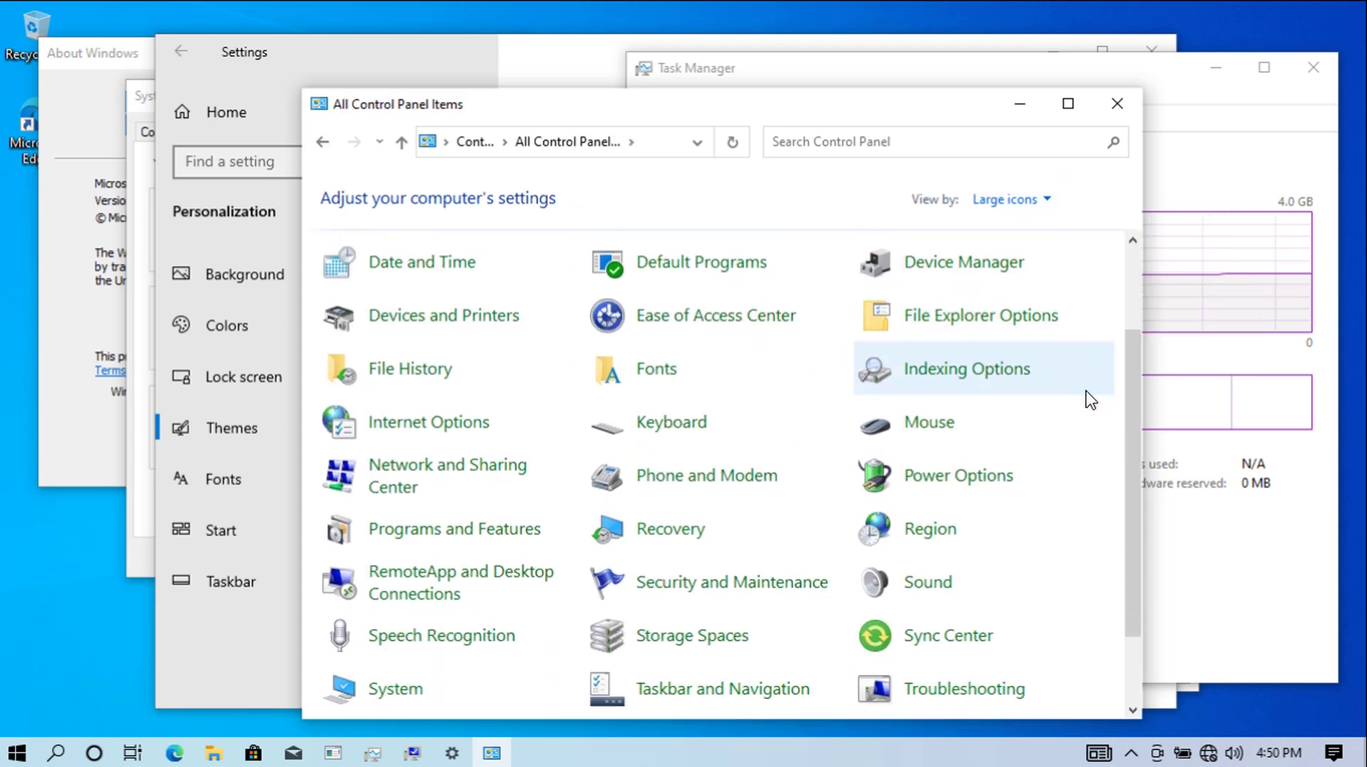
pyautogui.scroll(-2, 1089, 399)
pyautogui.scroll(4, 1089, 400)
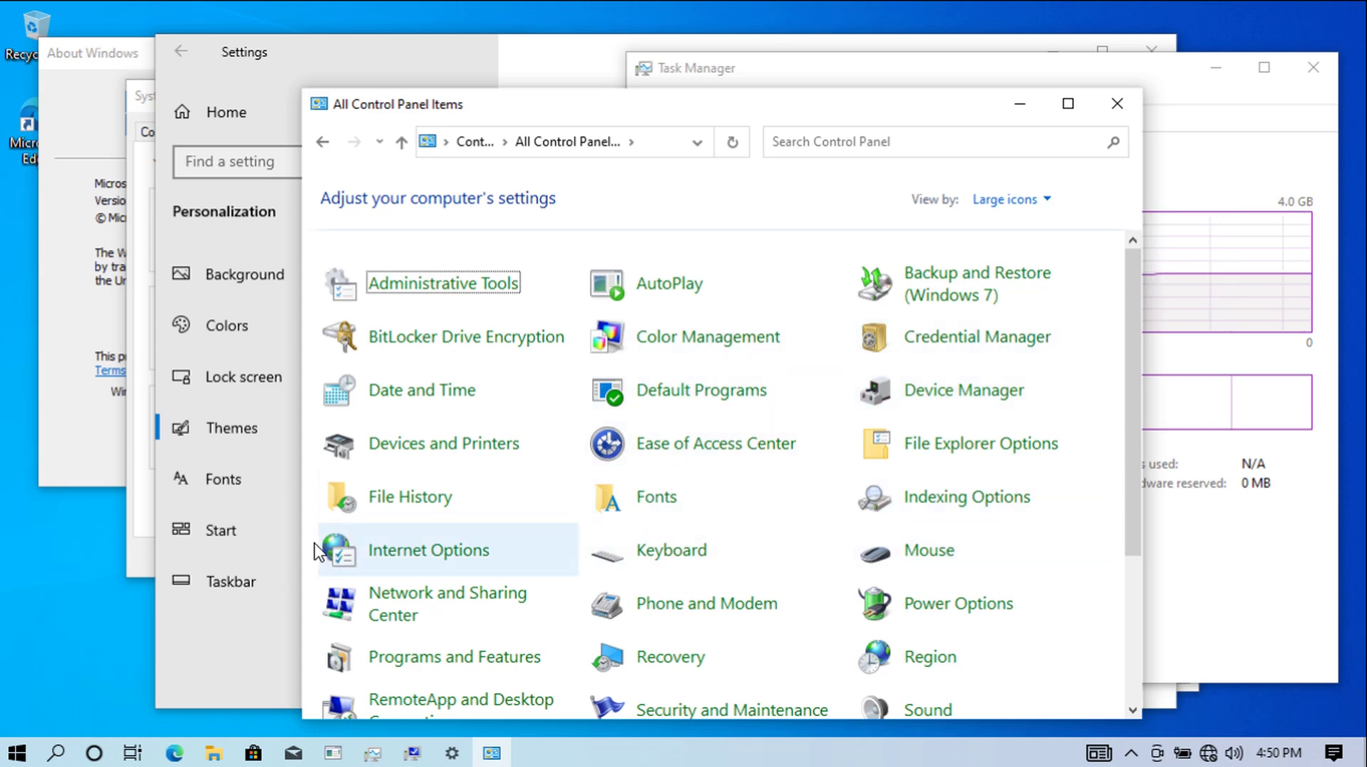
# - Bring Task Manager back to the front using Task View and check the CPU performance graph
pyautogui.click(130, 753)
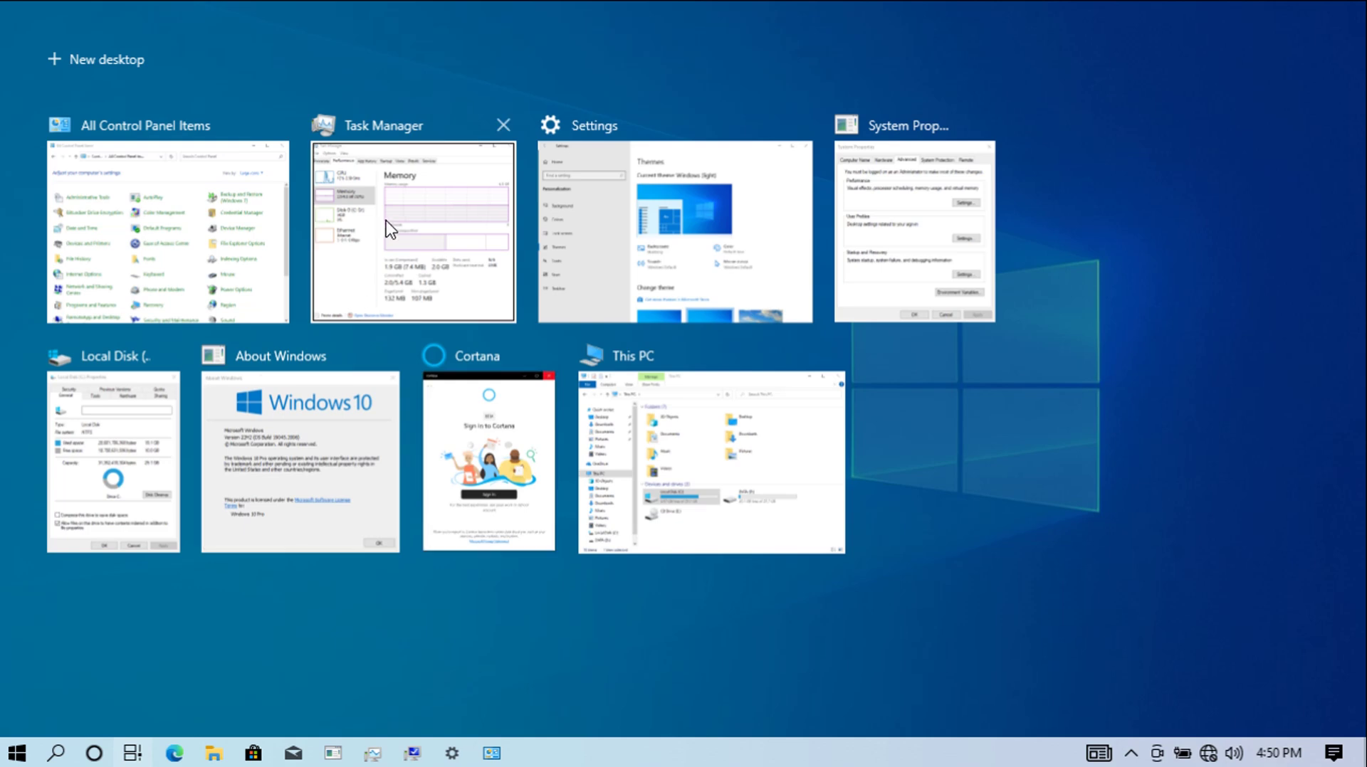
pyautogui.click(425, 228)
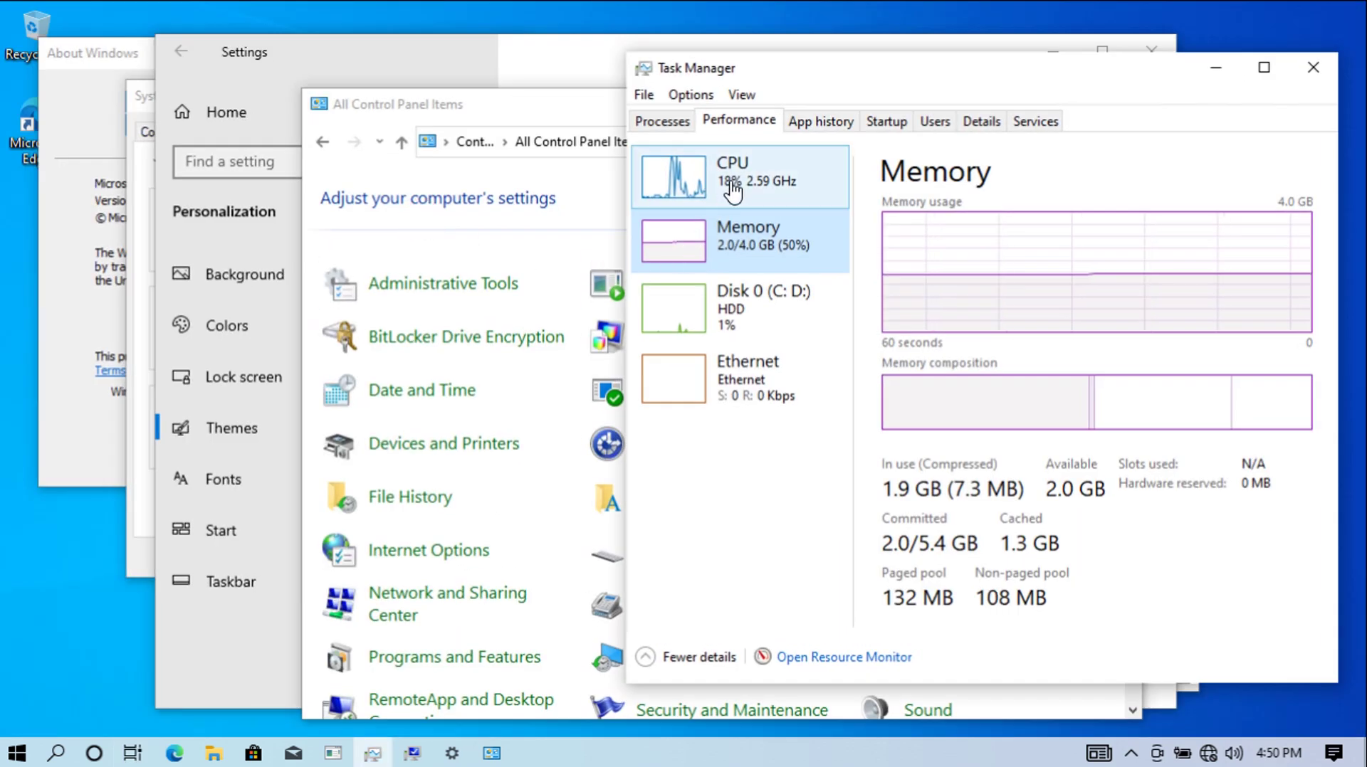
pyautogui.click(733, 189)
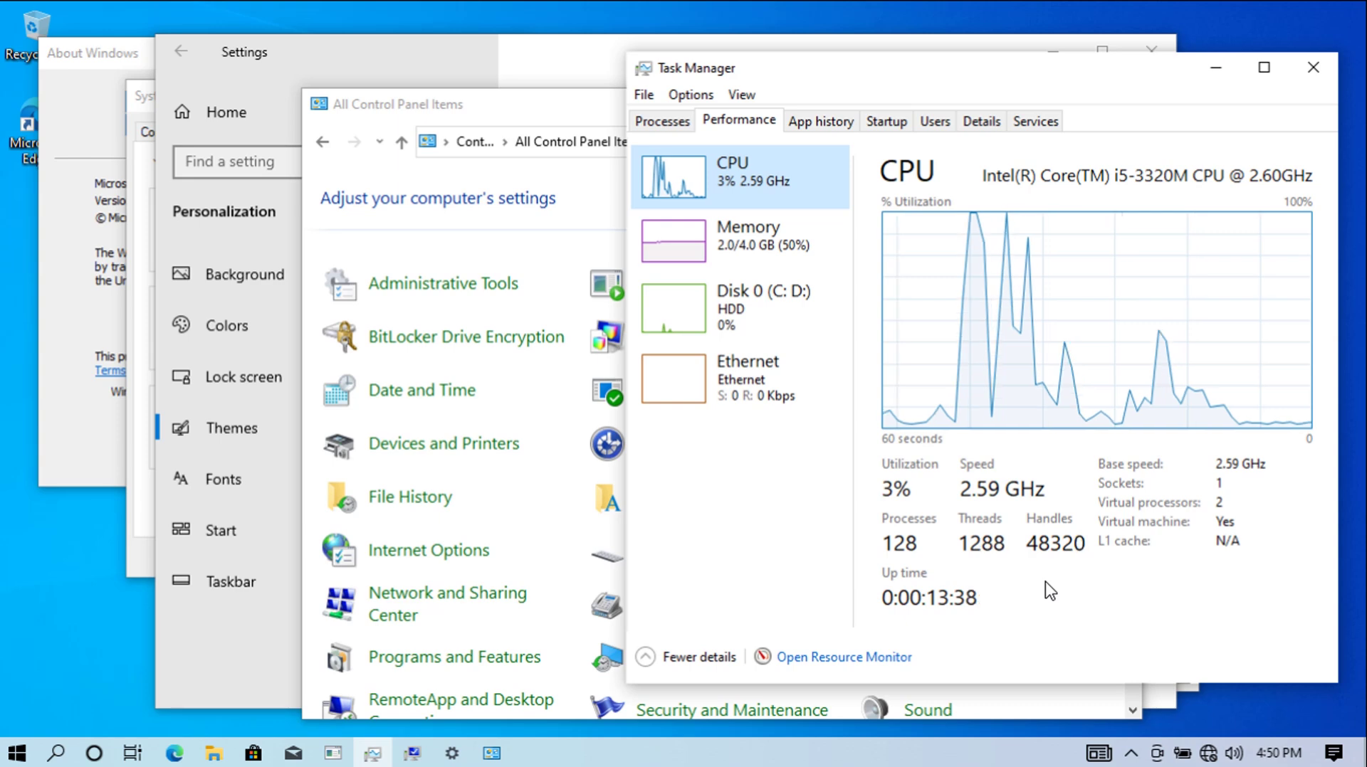
# - From Task View, close the Local Disk properties, This PC, All Control Panel Items, Settings and System Properties windows
pyautogui.click(132, 754)
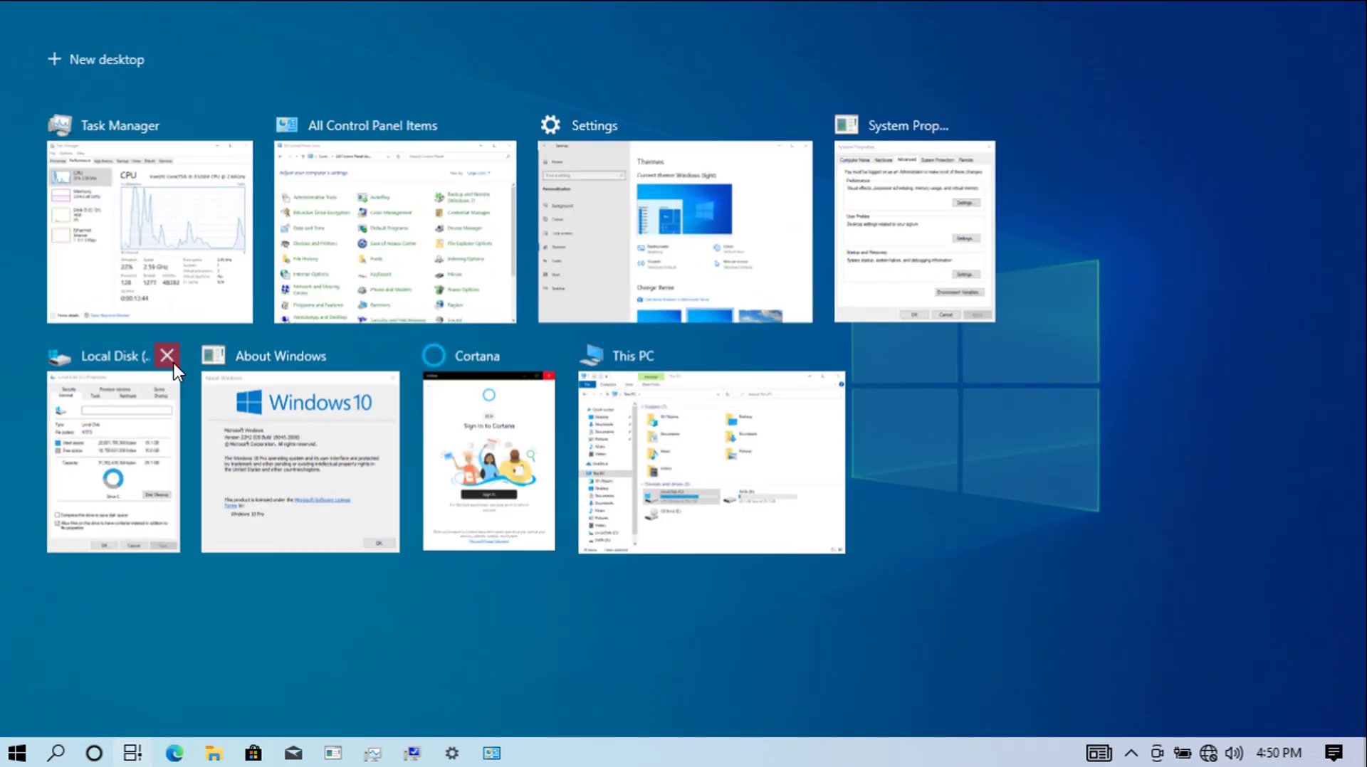
pyautogui.click(170, 358)
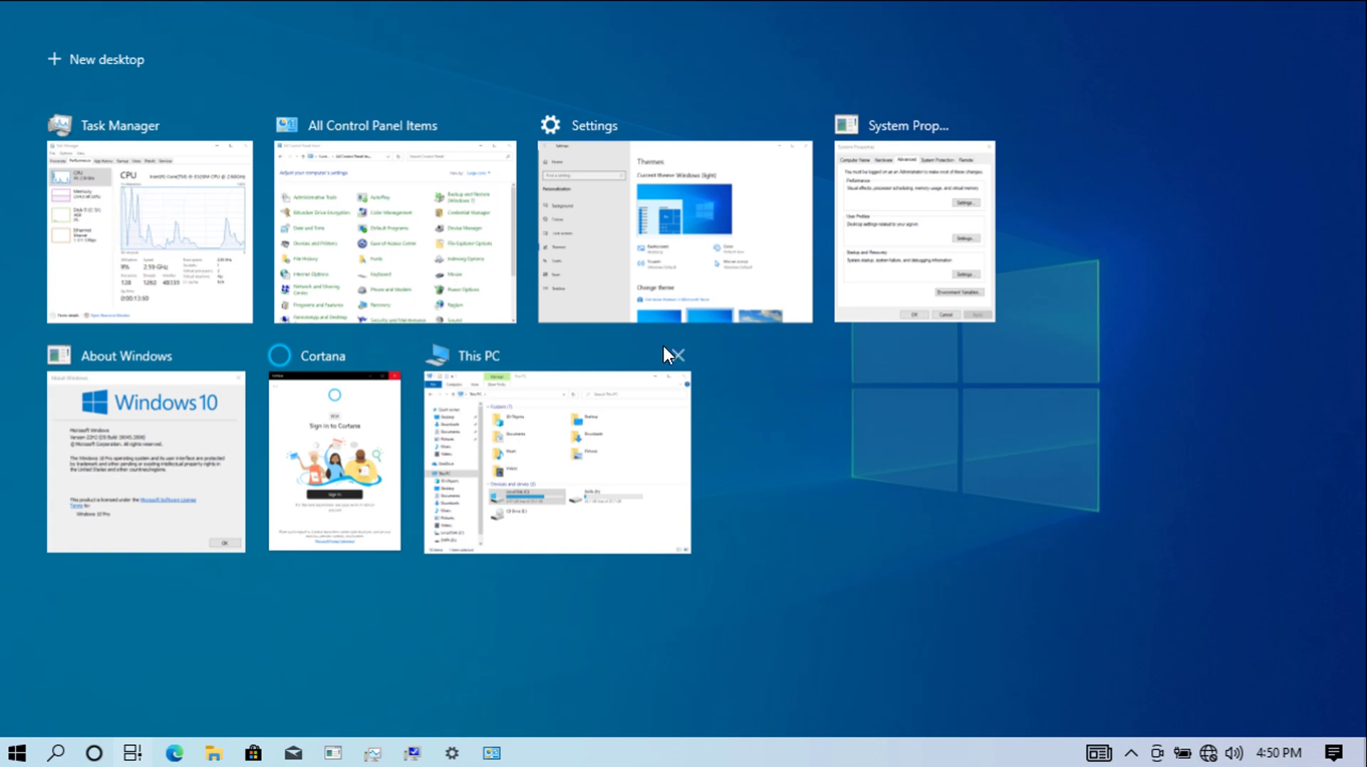
pyautogui.click(677, 357)
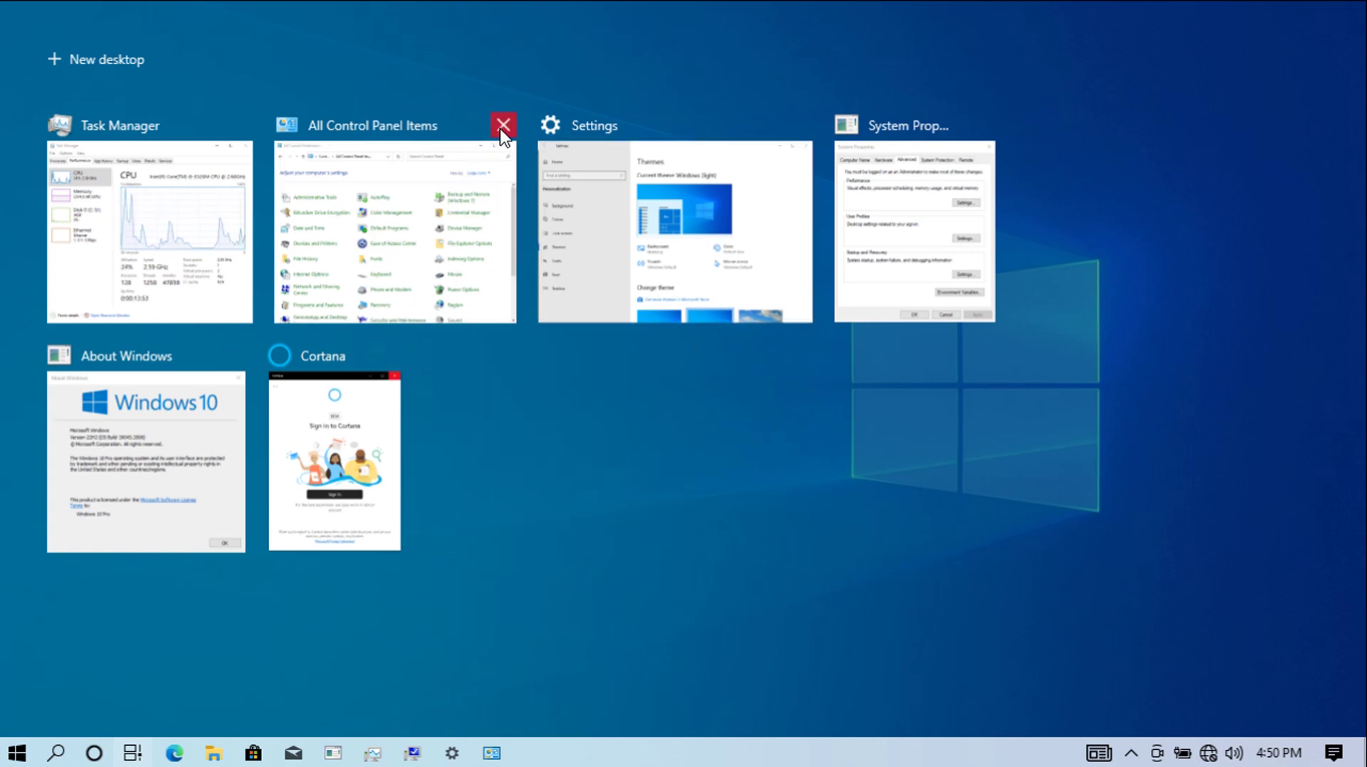
pyautogui.click(505, 131)
pyautogui.click(535, 126)
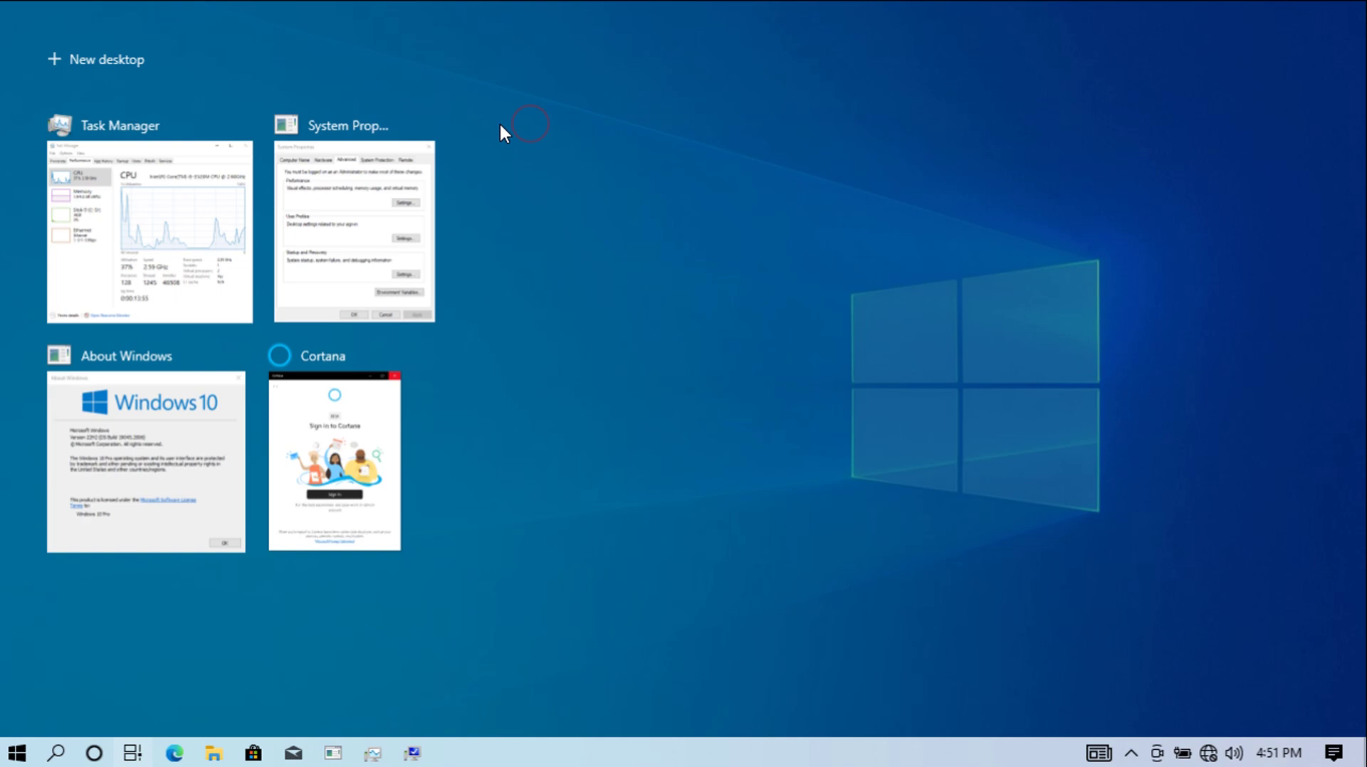
pyautogui.click(423, 125)
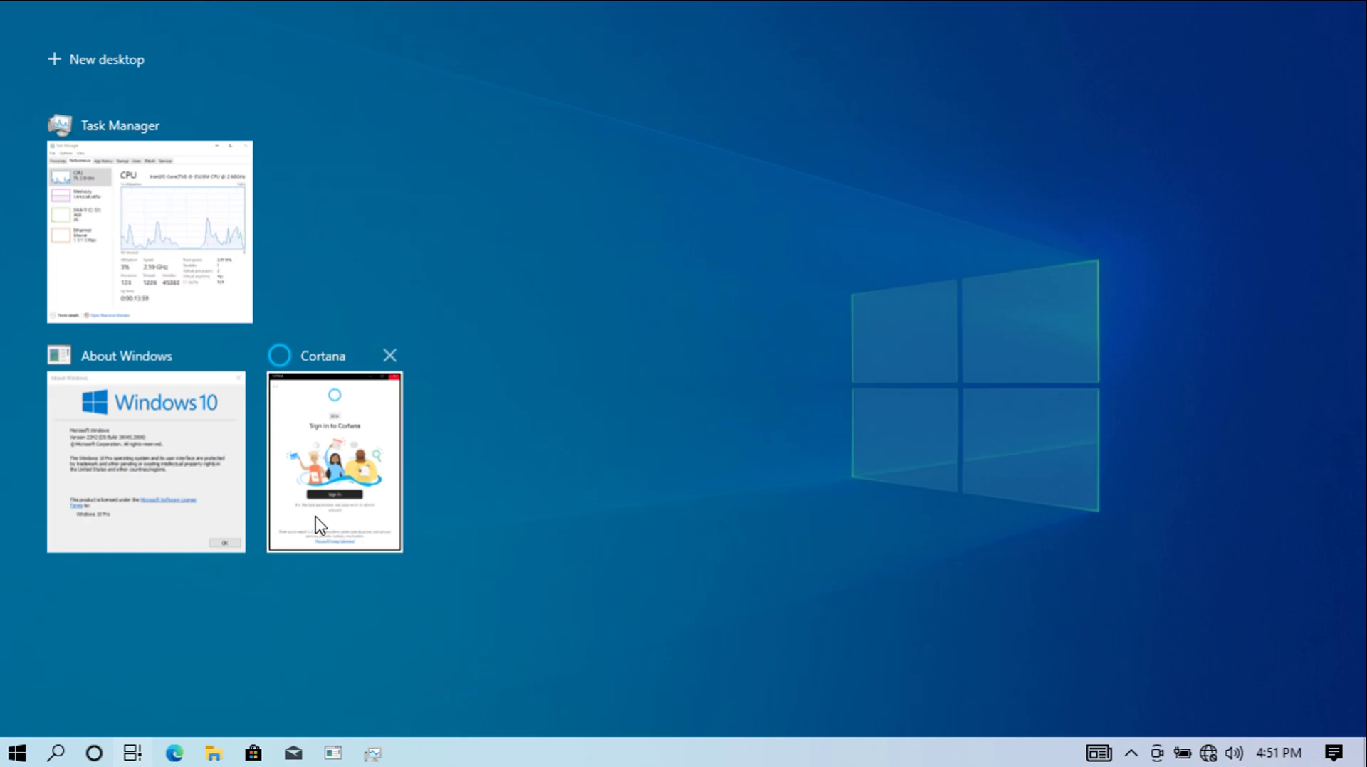
# - Bring up the Cortana window and close it, and close the About Windows dialog, leaving Task Manager open
pyautogui.click(349, 472)
pyautogui.click(512, 18)
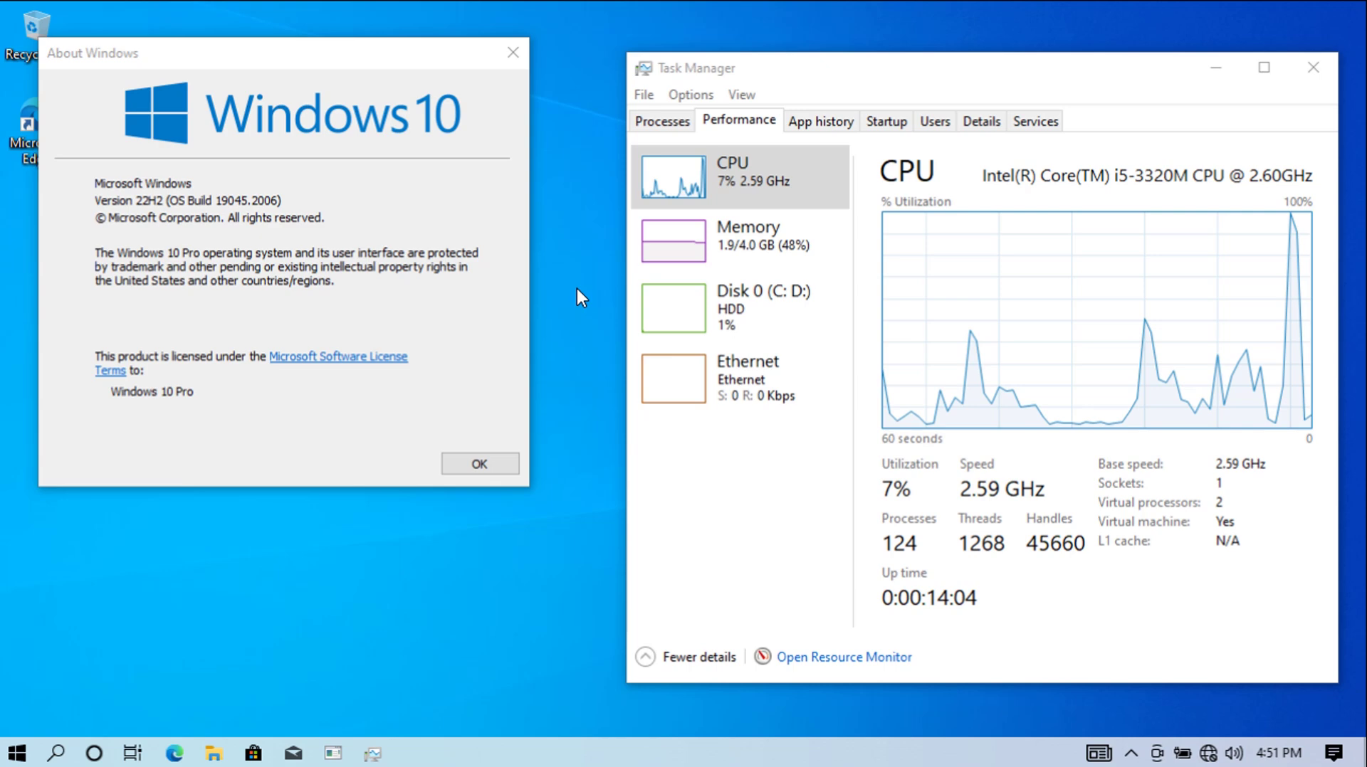
pyautogui.click(516, 53)
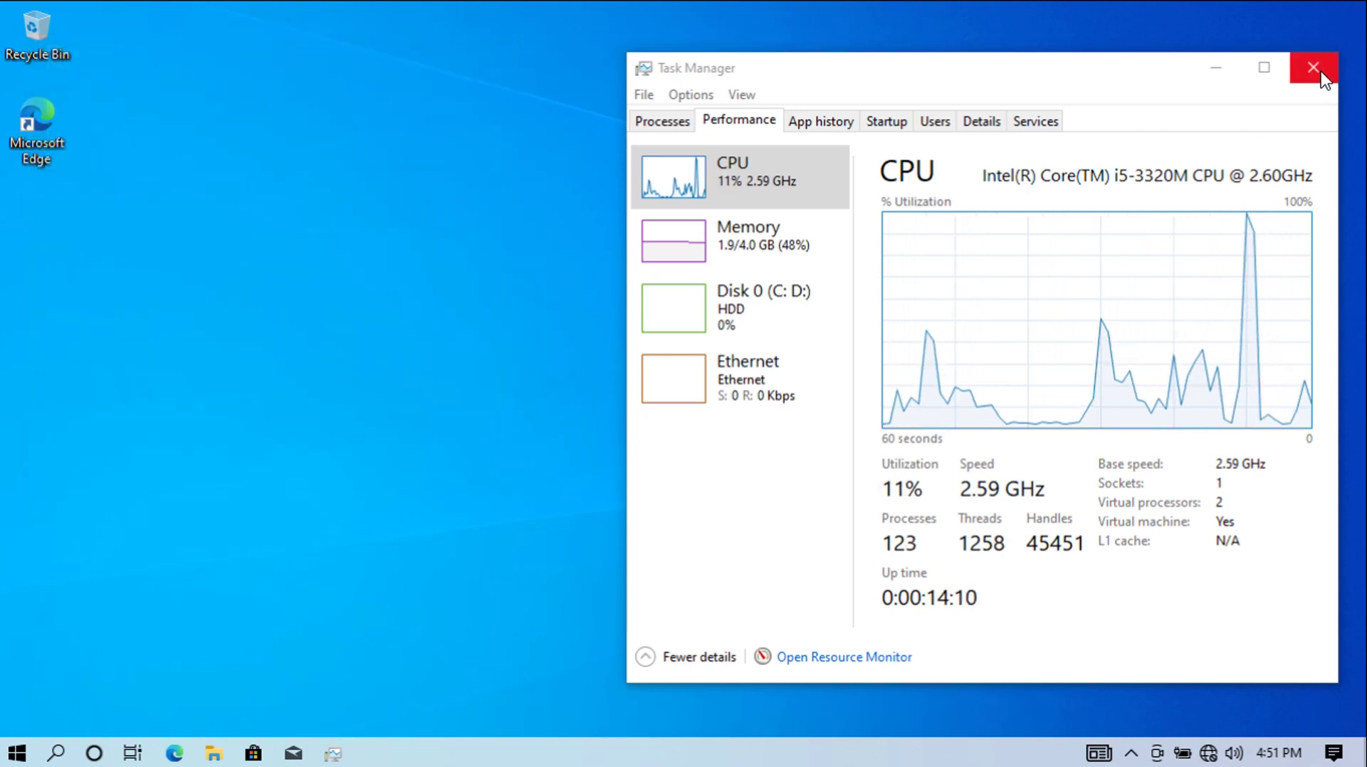